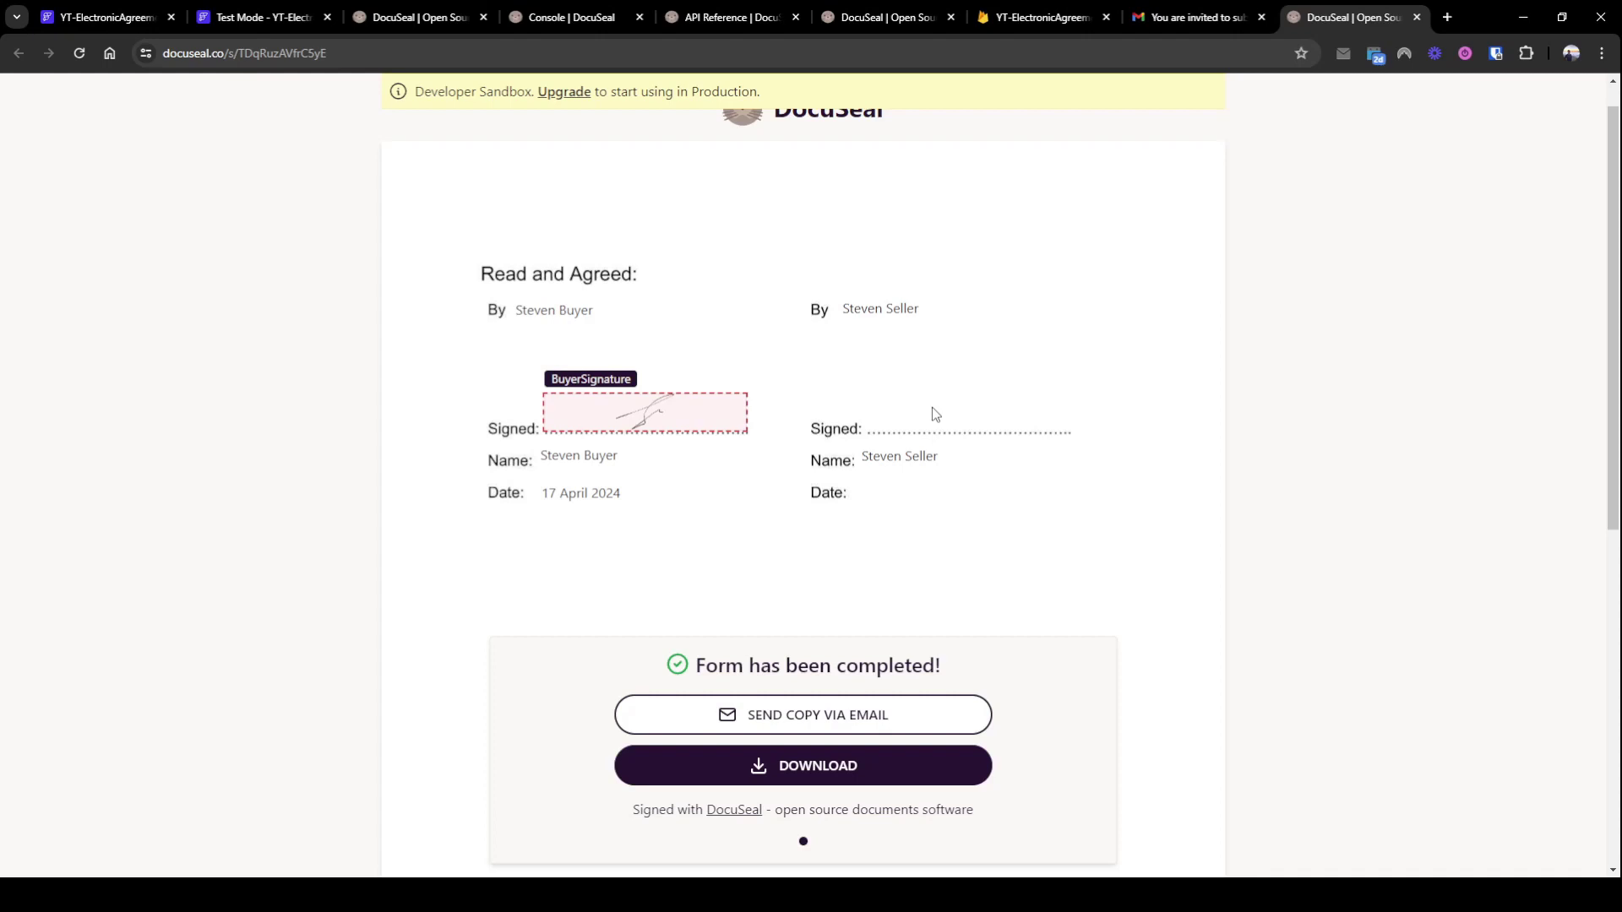
# Look over the other completed signing page, then bring up DocuSeal's API console page.
pyautogui.click(879, 17)
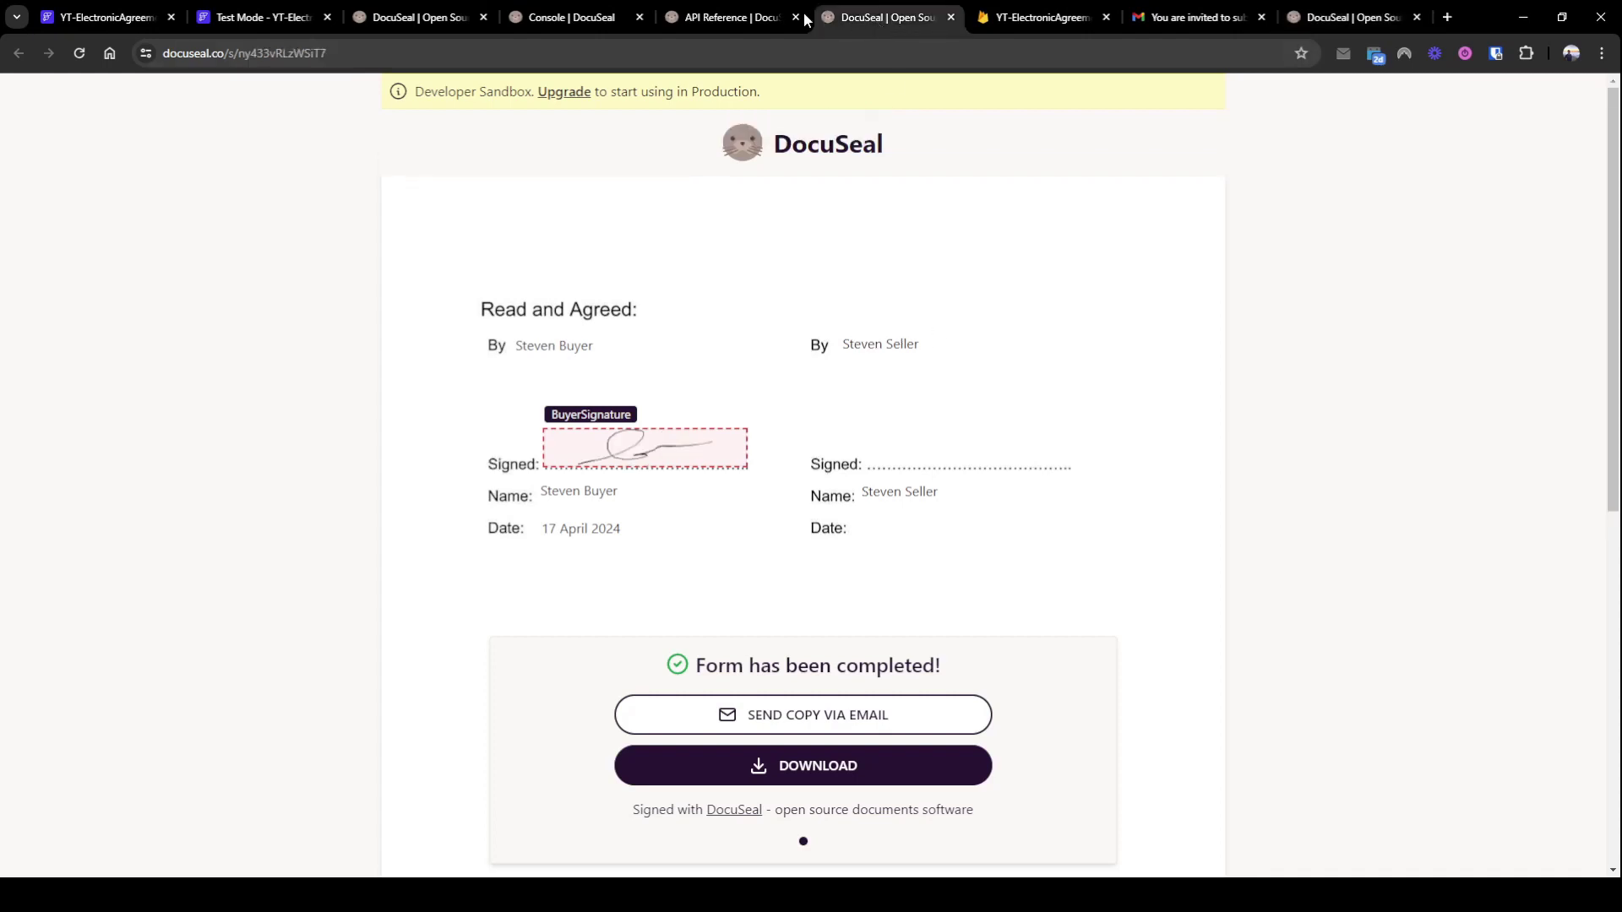
pyautogui.click(735, 16)
# Bring up the DocuSeal developer console's Webhooks settings.
pyautogui.click(545, 17)
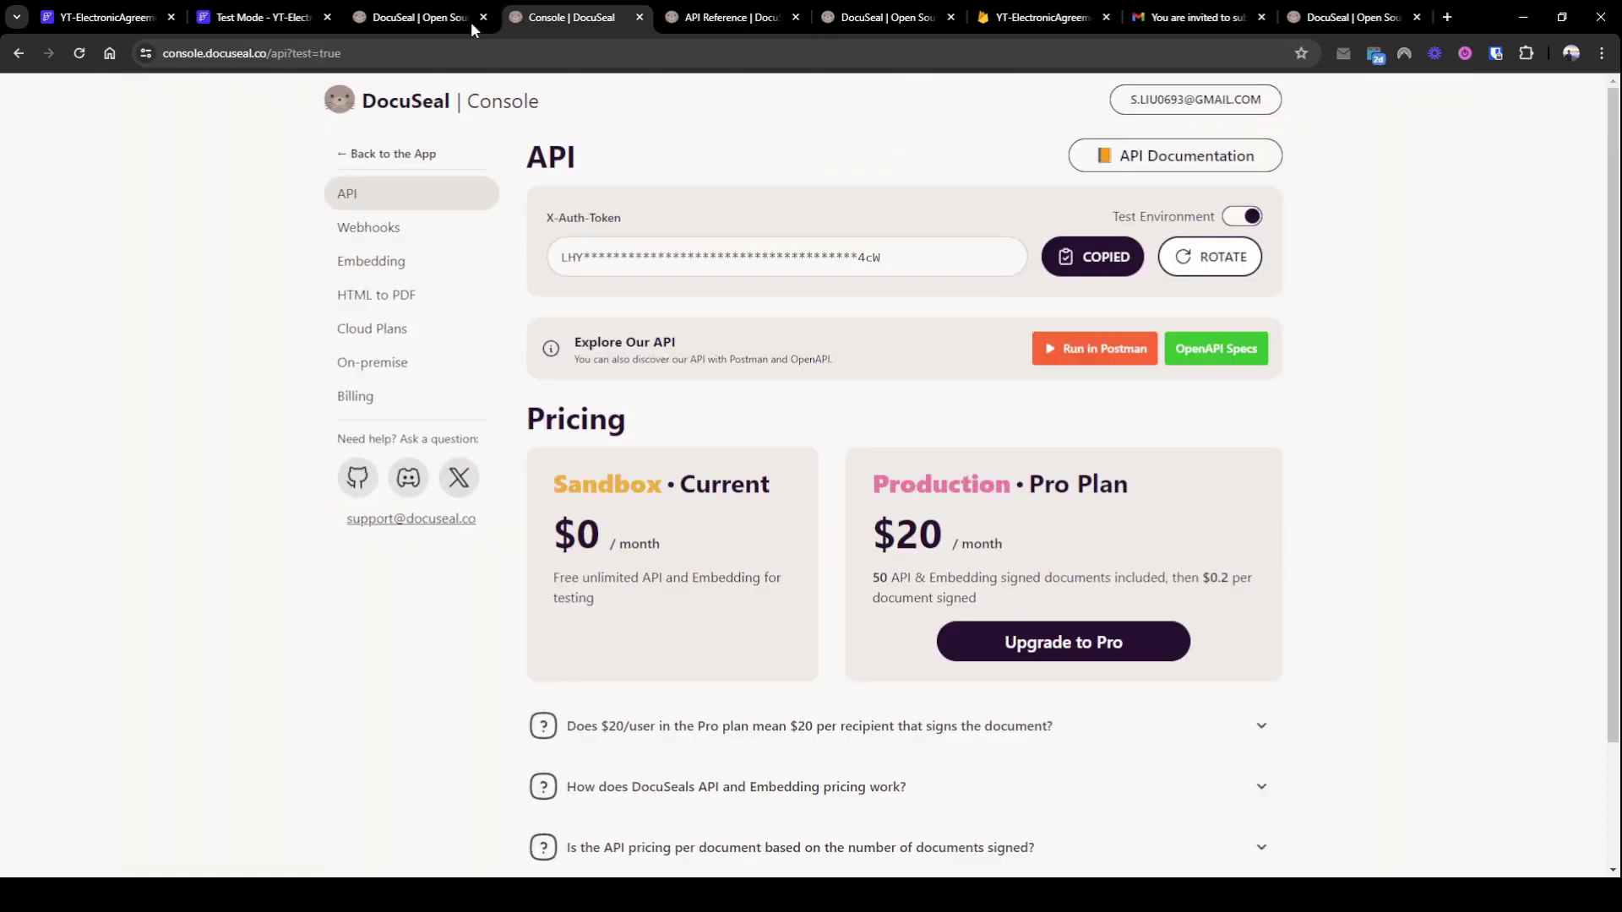
pyautogui.click(421, 17)
pyautogui.click(545, 16)
pyautogui.click(379, 233)
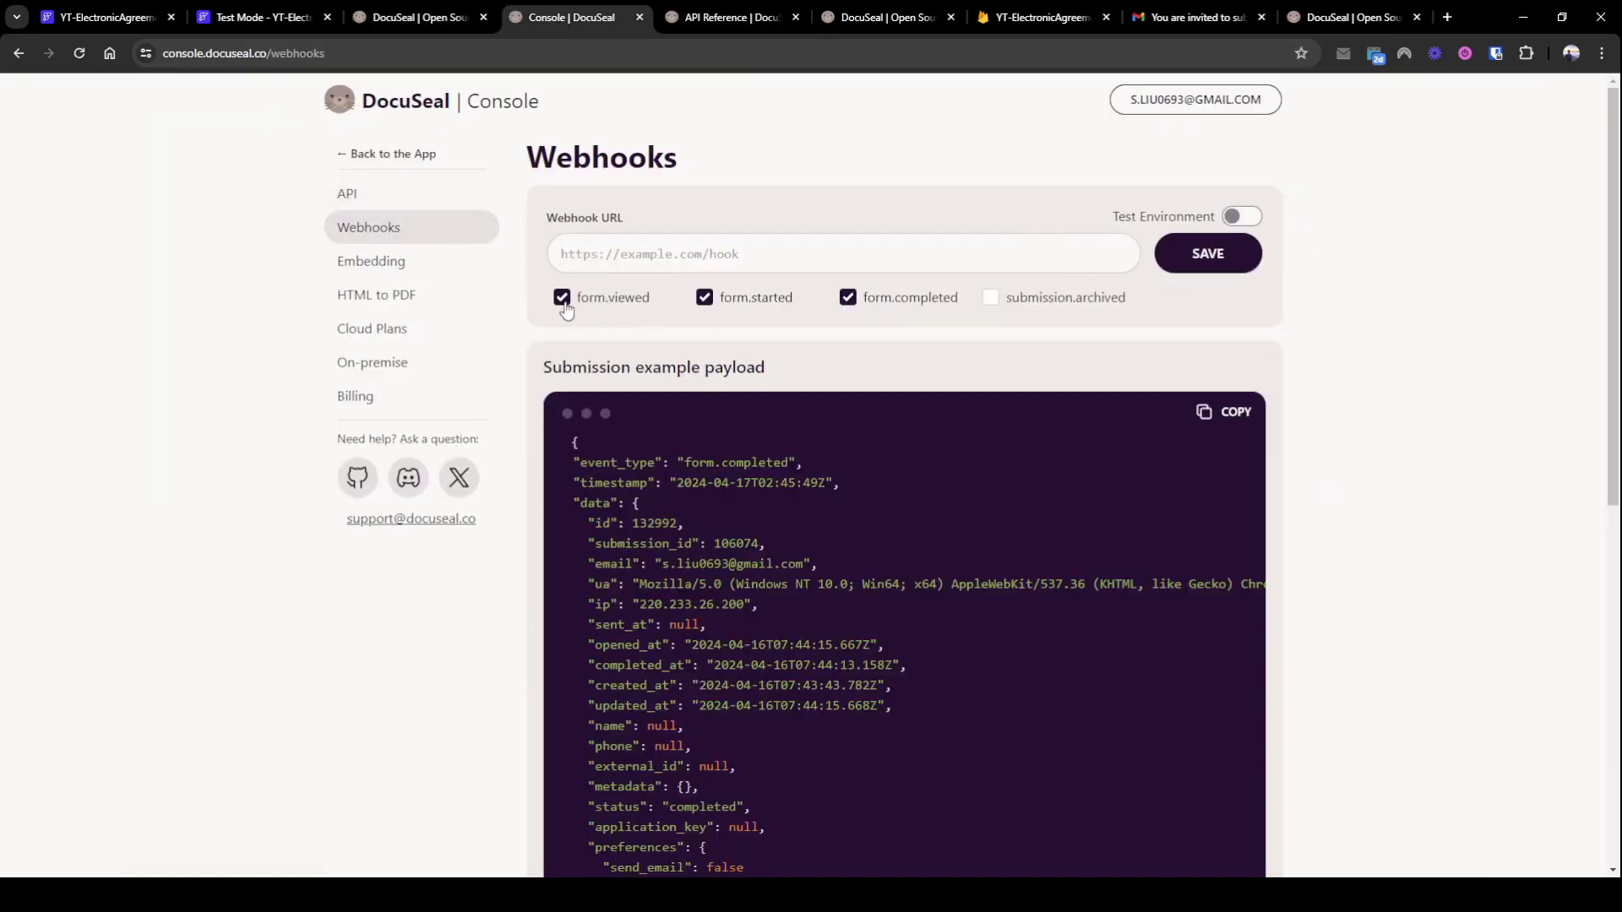
# Untick form.viewed and form.started so only form.completed events are sent.
pyautogui.click(563, 296)
pyautogui.click(757, 301)
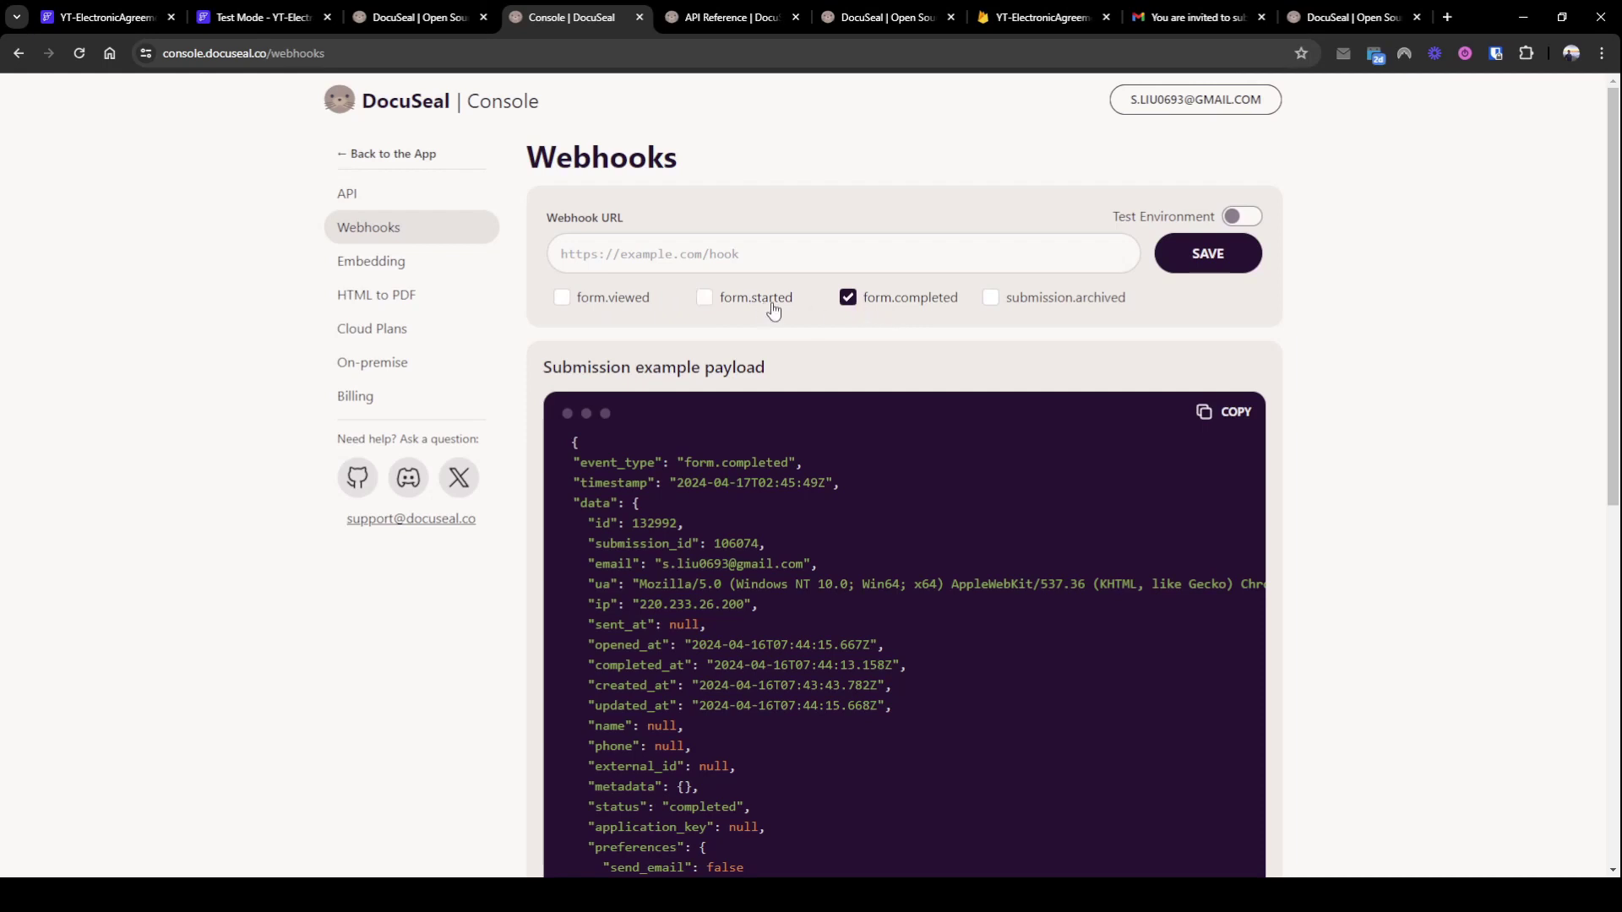
pyautogui.click(848, 297)
pyautogui.click(601, 299)
pyautogui.click(627, 301)
pyautogui.click(847, 298)
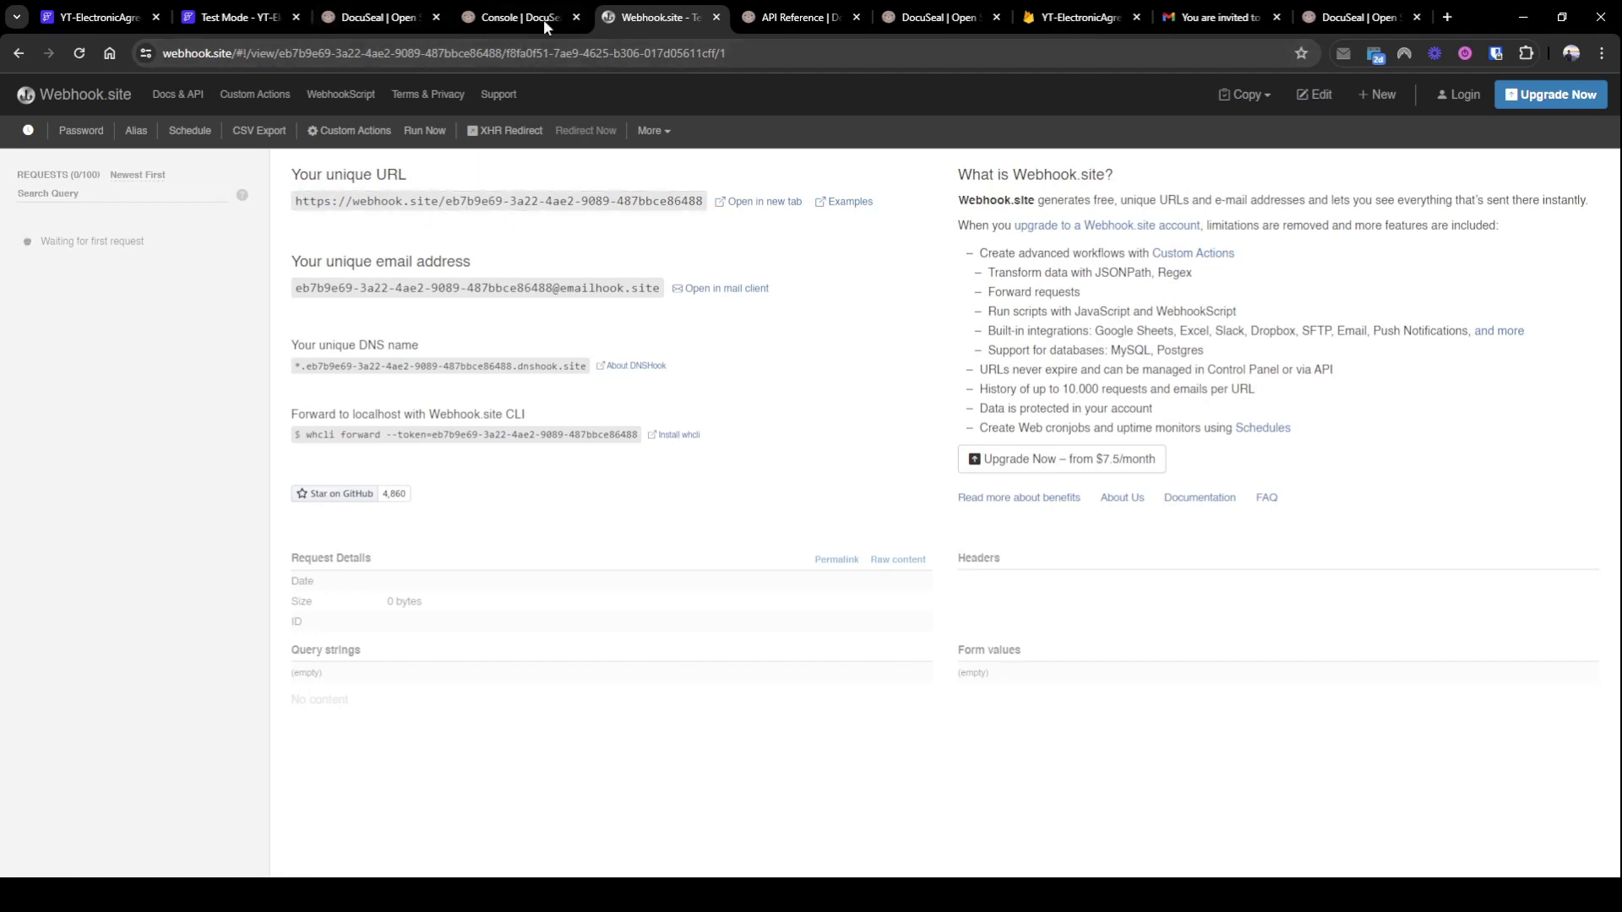
# Save the copied Webhook.site unique URL as DocuSeal's test Webhook URL.
pyautogui.click(659, 201)
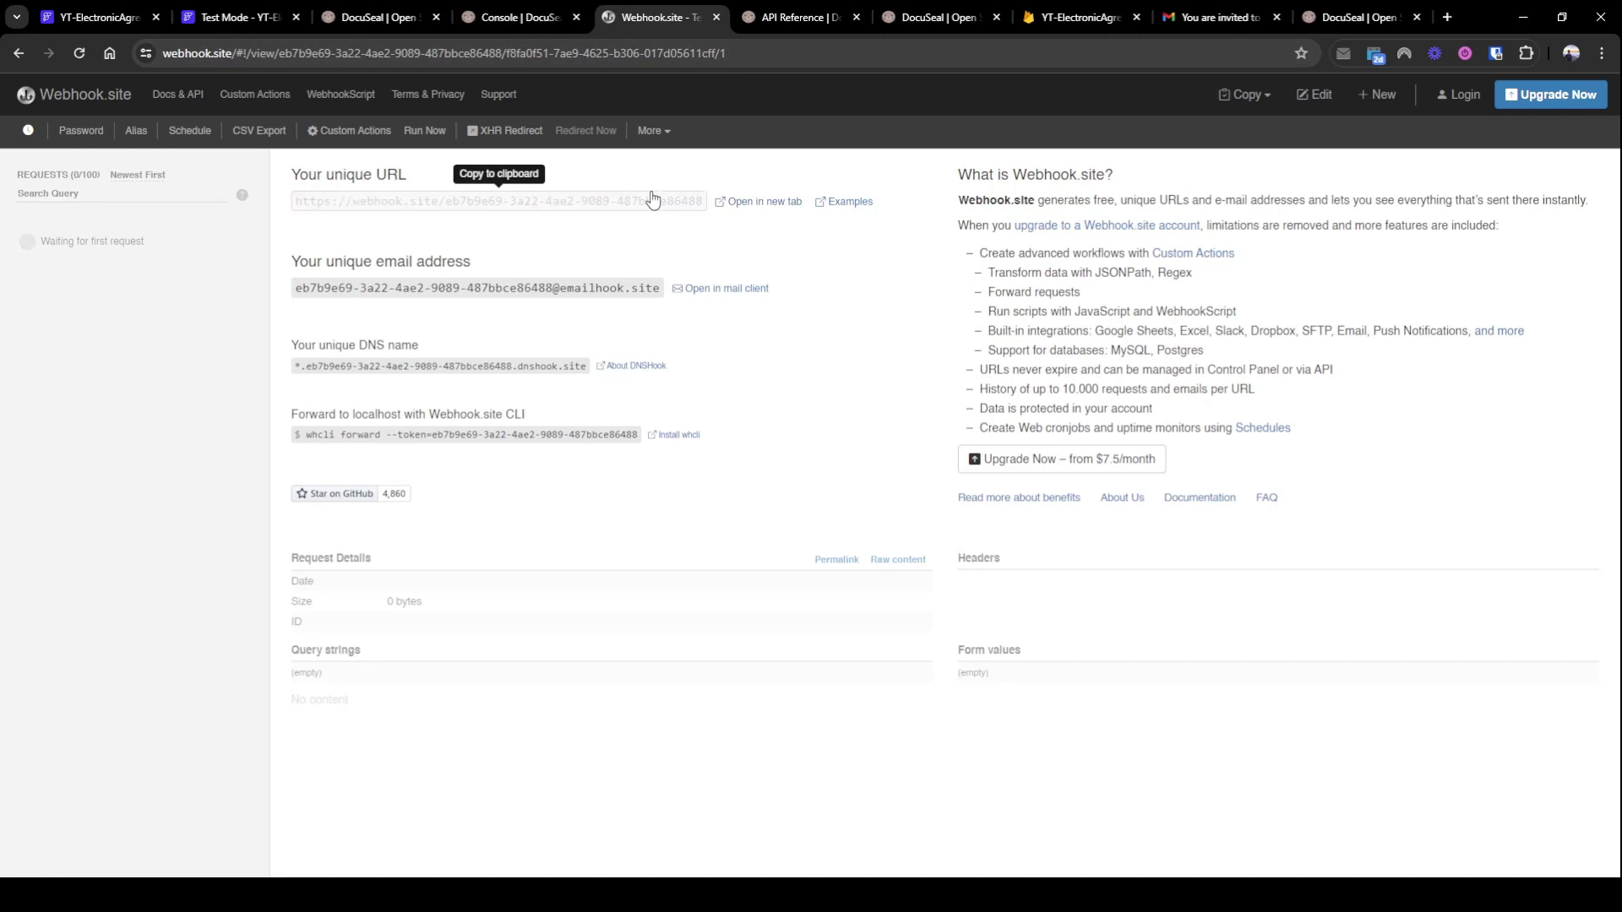
pyautogui.click(505, 16)
pyautogui.tripleClick(873, 252)
pyautogui.click(1002, 253)
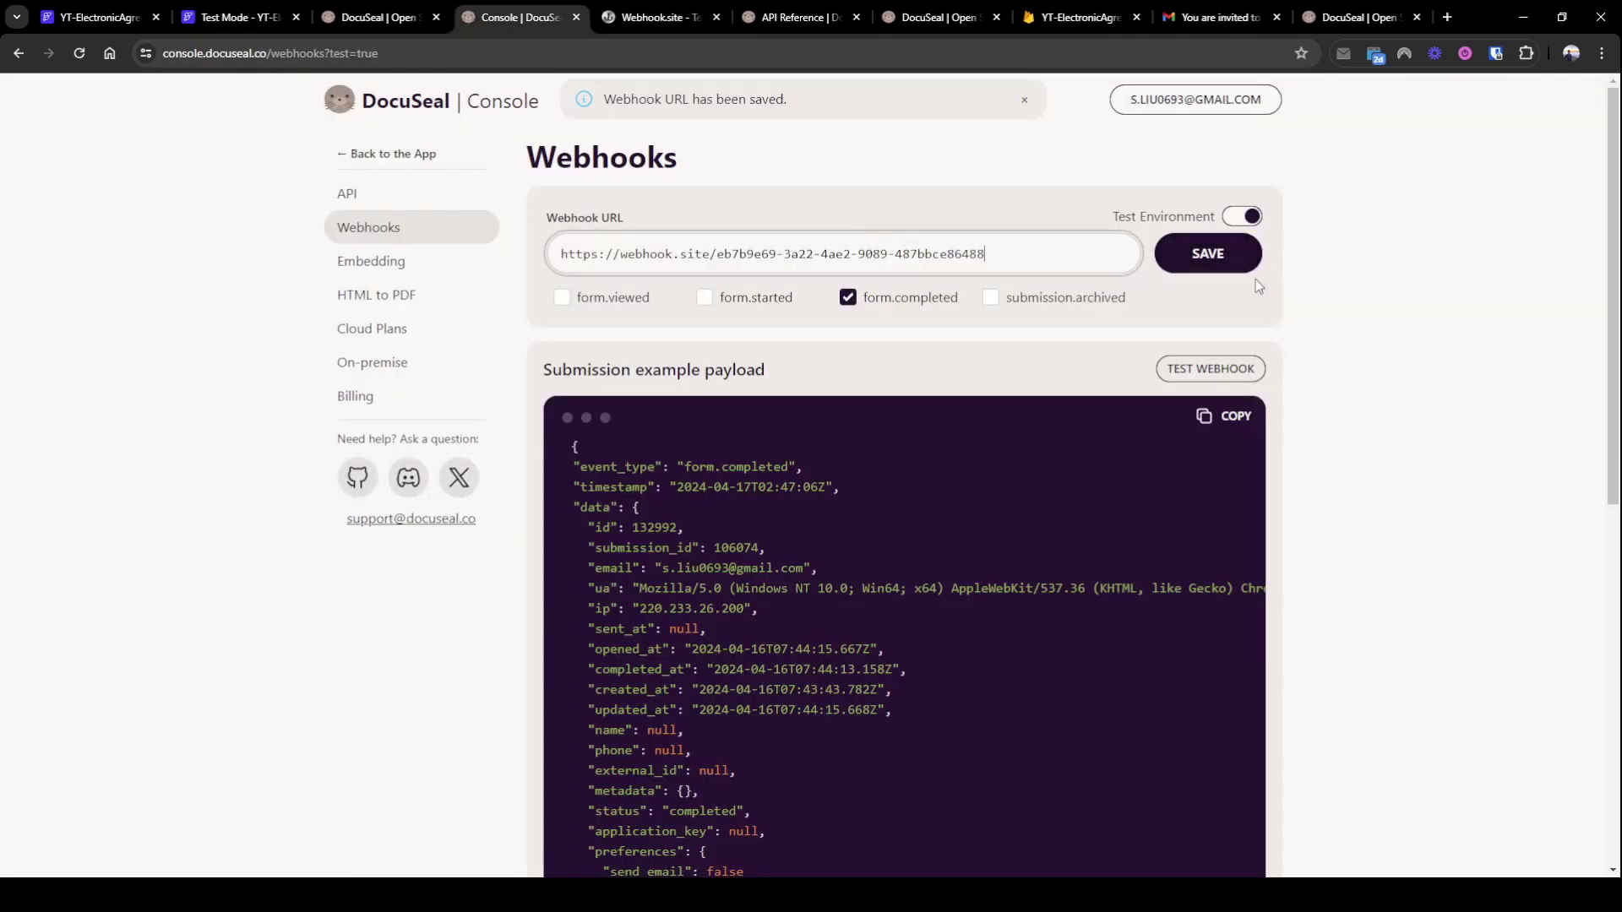
pyautogui.click(1208, 253)
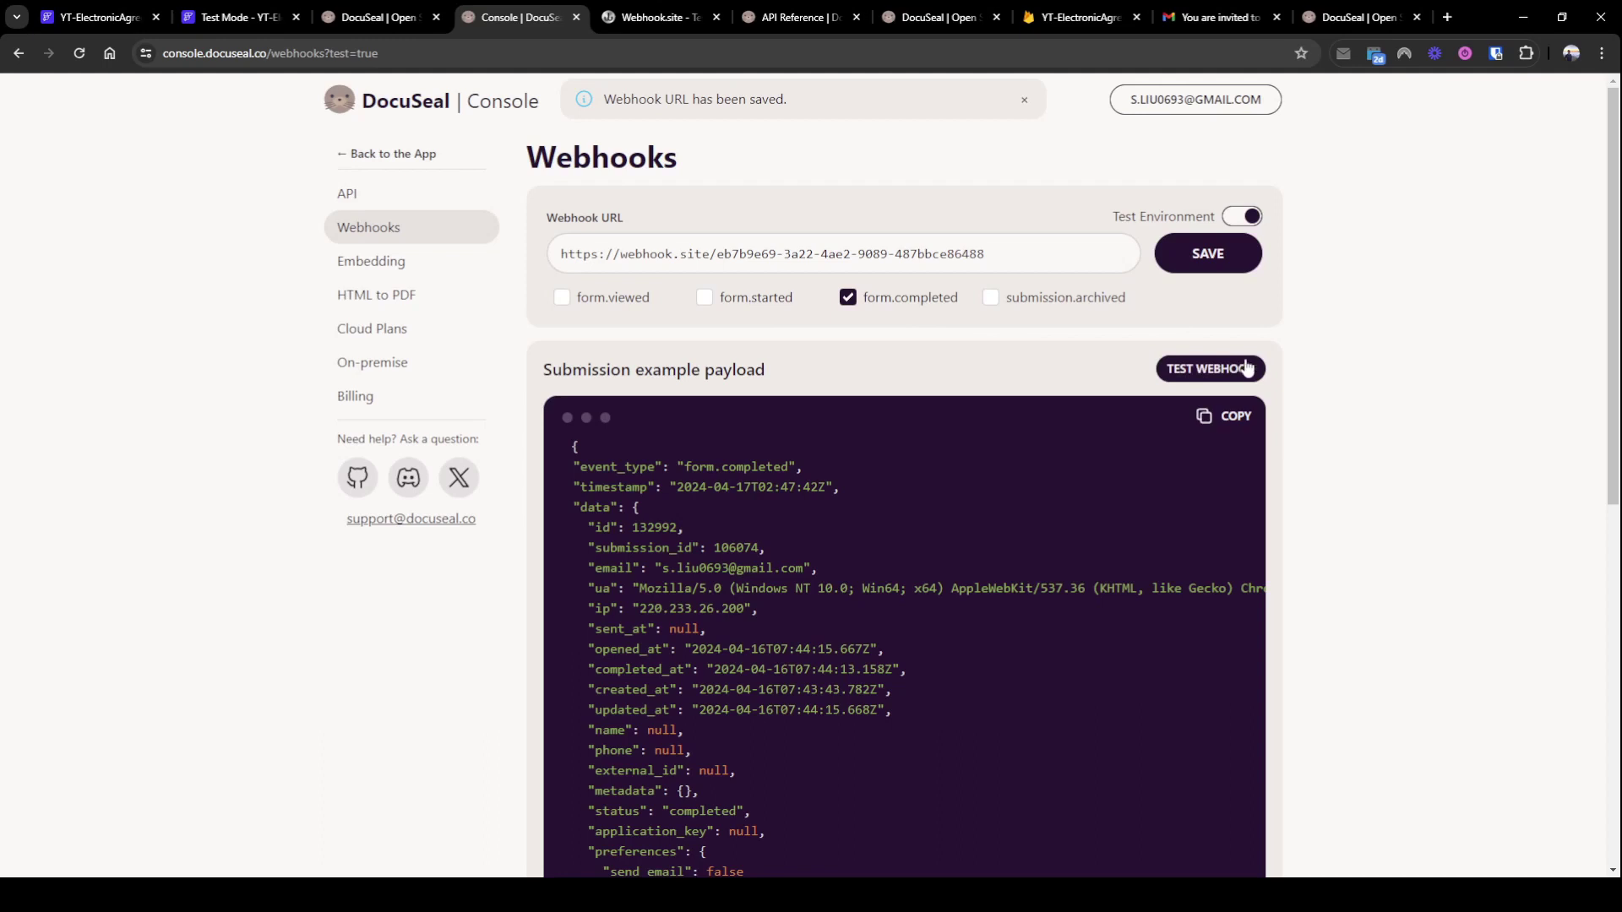
# Open the buyer's signing form from Gmail and close the already-completed page.
pyautogui.click(1224, 21)
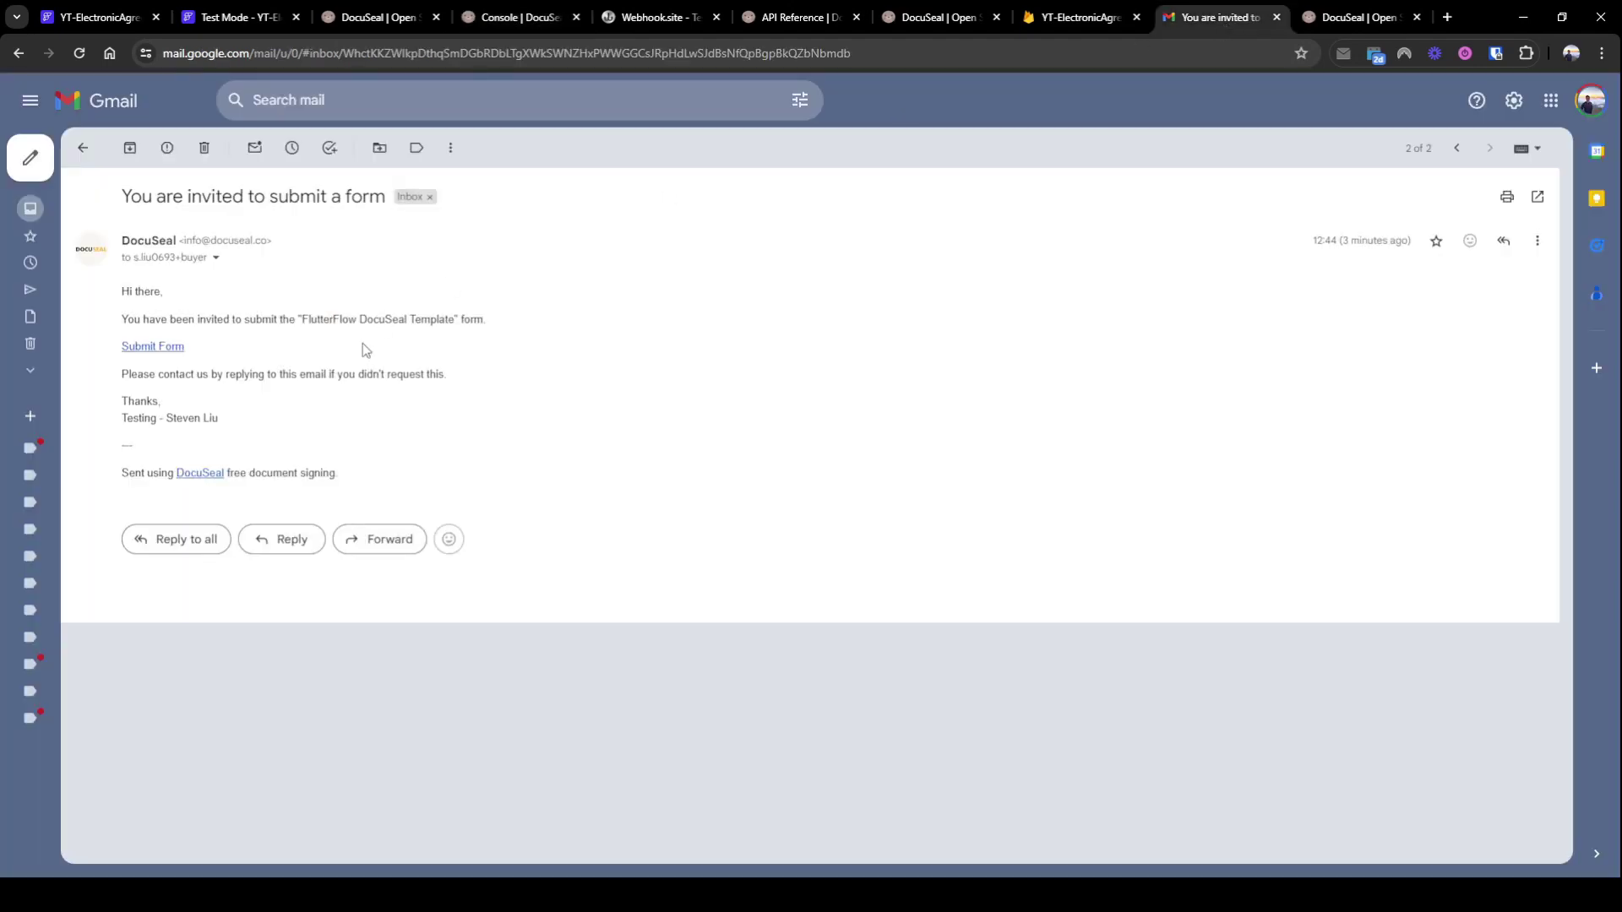
pyautogui.click(152, 345)
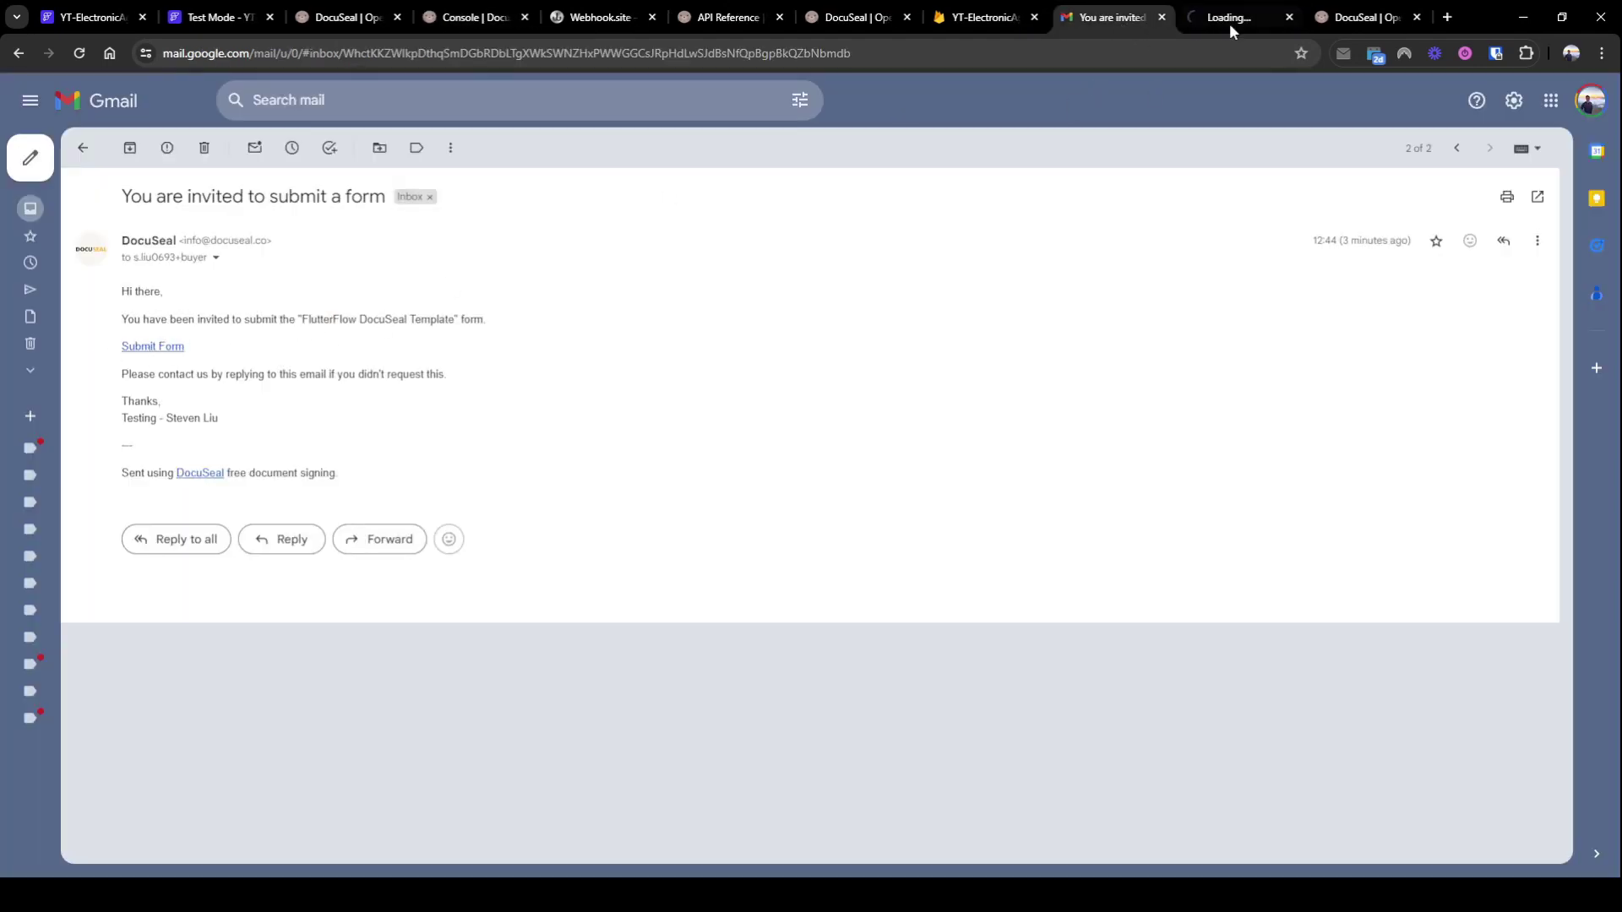
pyautogui.click(1229, 18)
pyautogui.hotkey('ctrl', 'w')
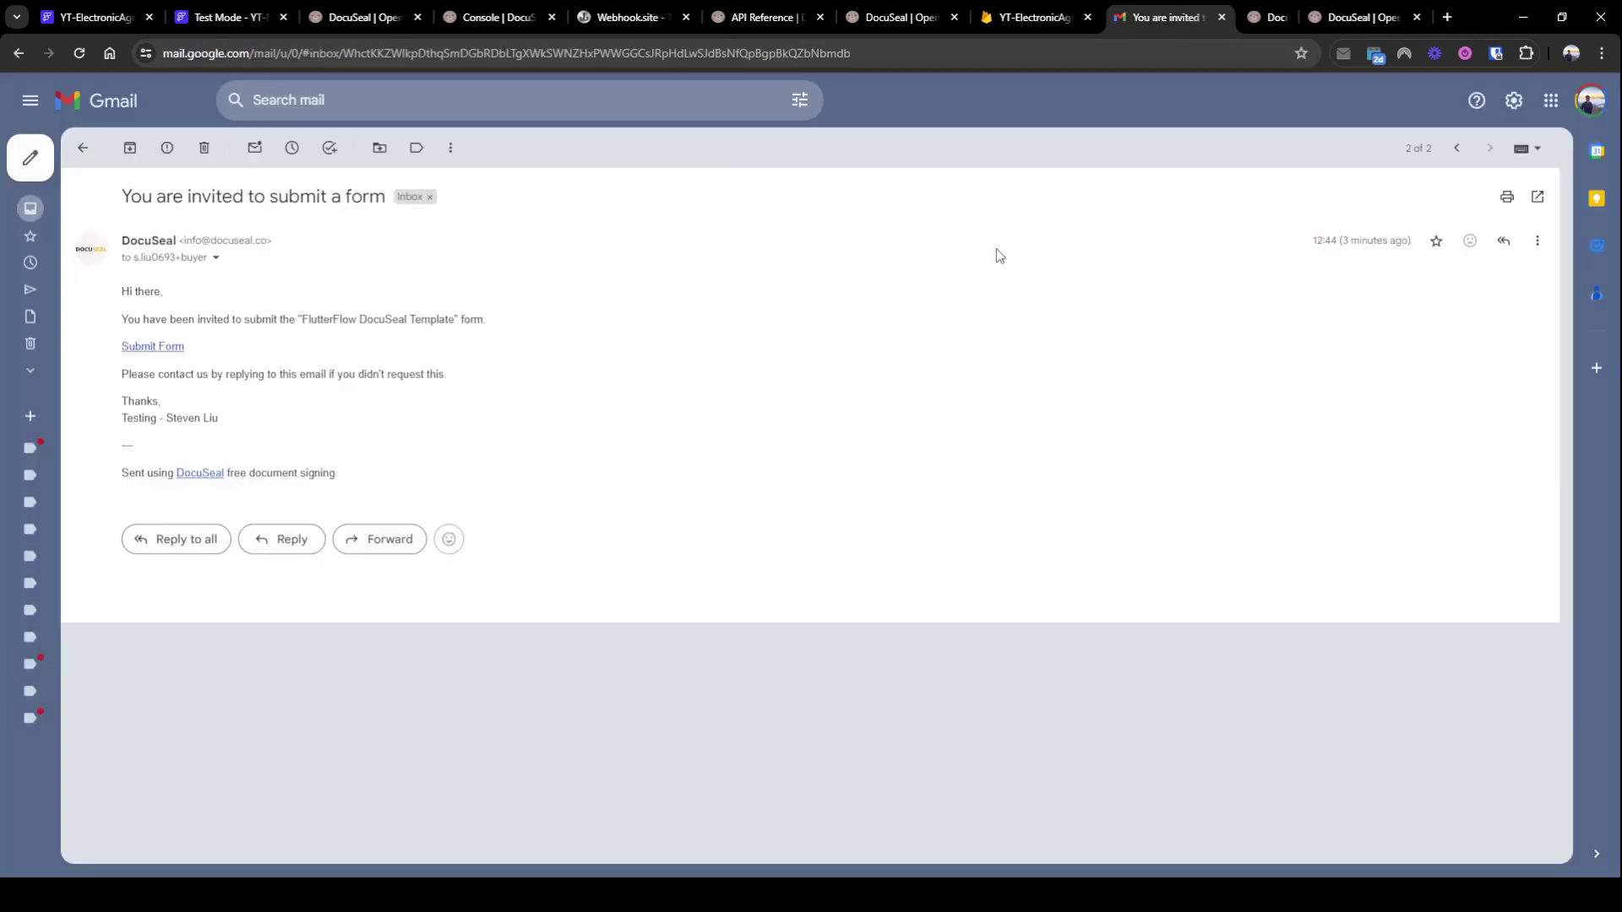
# Draw the seller's signature, submit the agreement, and view Webhook.site's received request.
pyautogui.click(1456, 148)
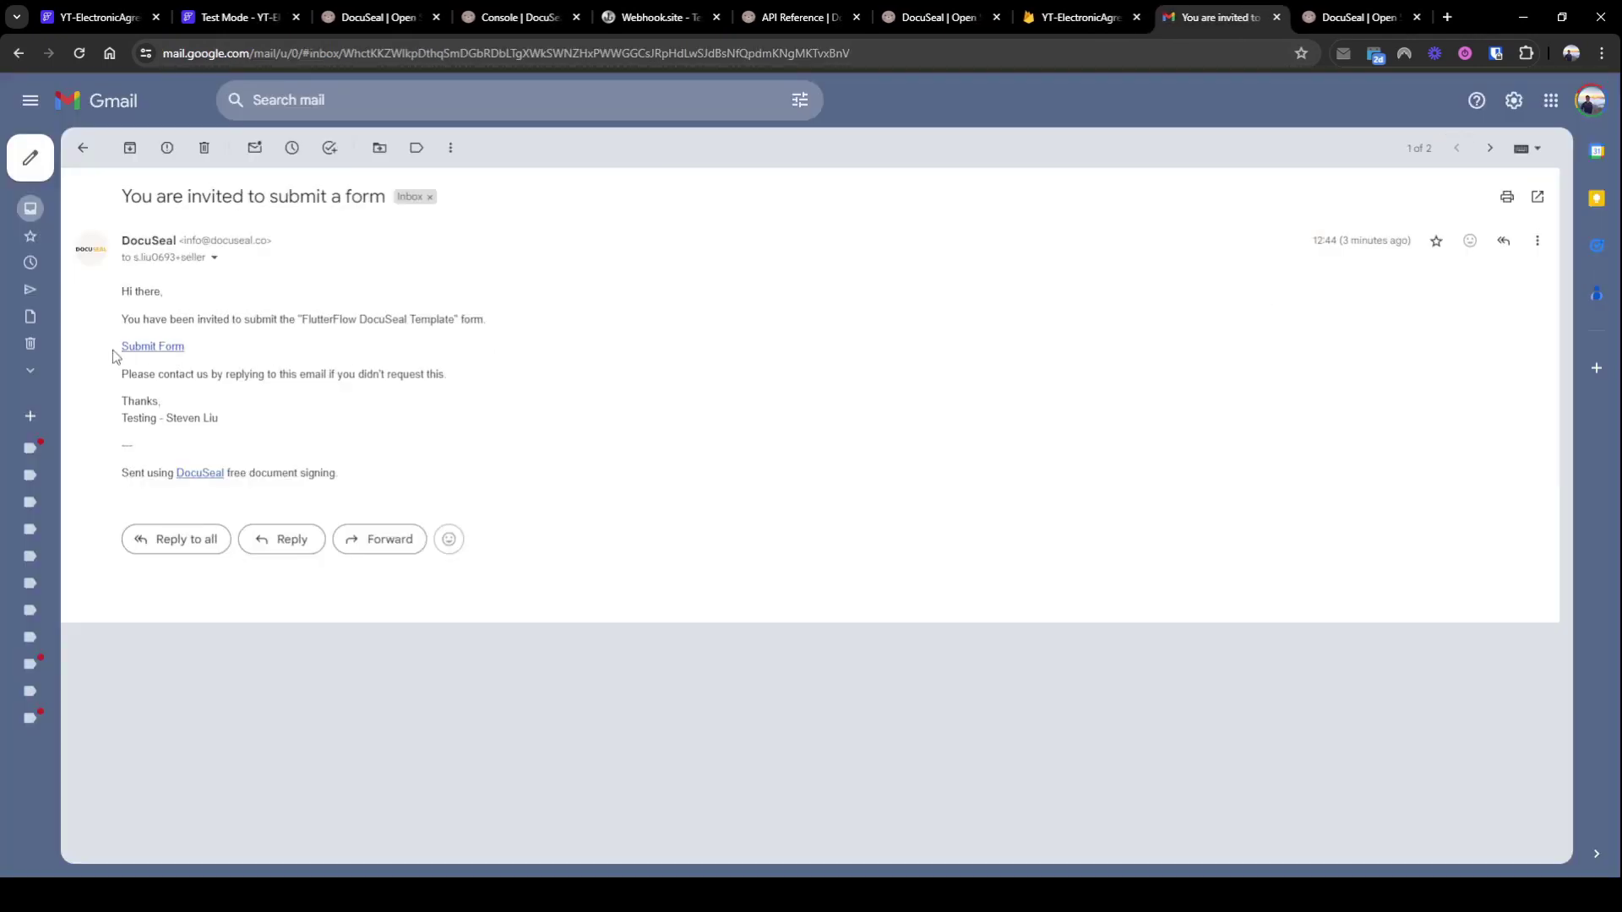
pyautogui.click(144, 349)
pyautogui.click(1248, 18)
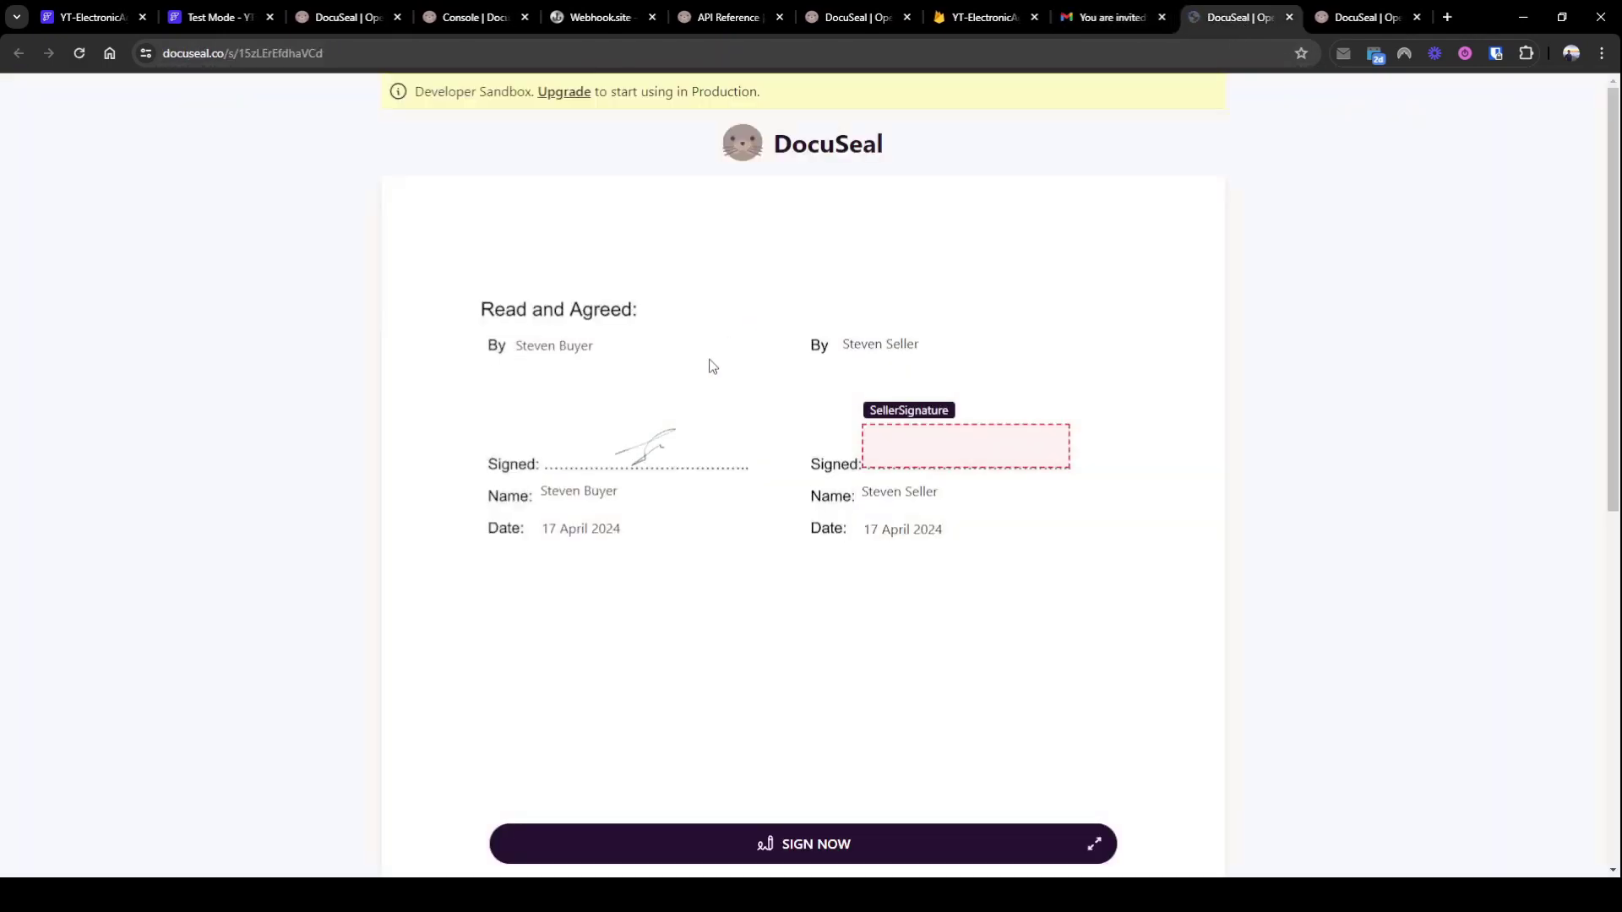
pyautogui.click(931, 451)
pyautogui.moveTo(596, 710); pyautogui.dragTo(761, 748)
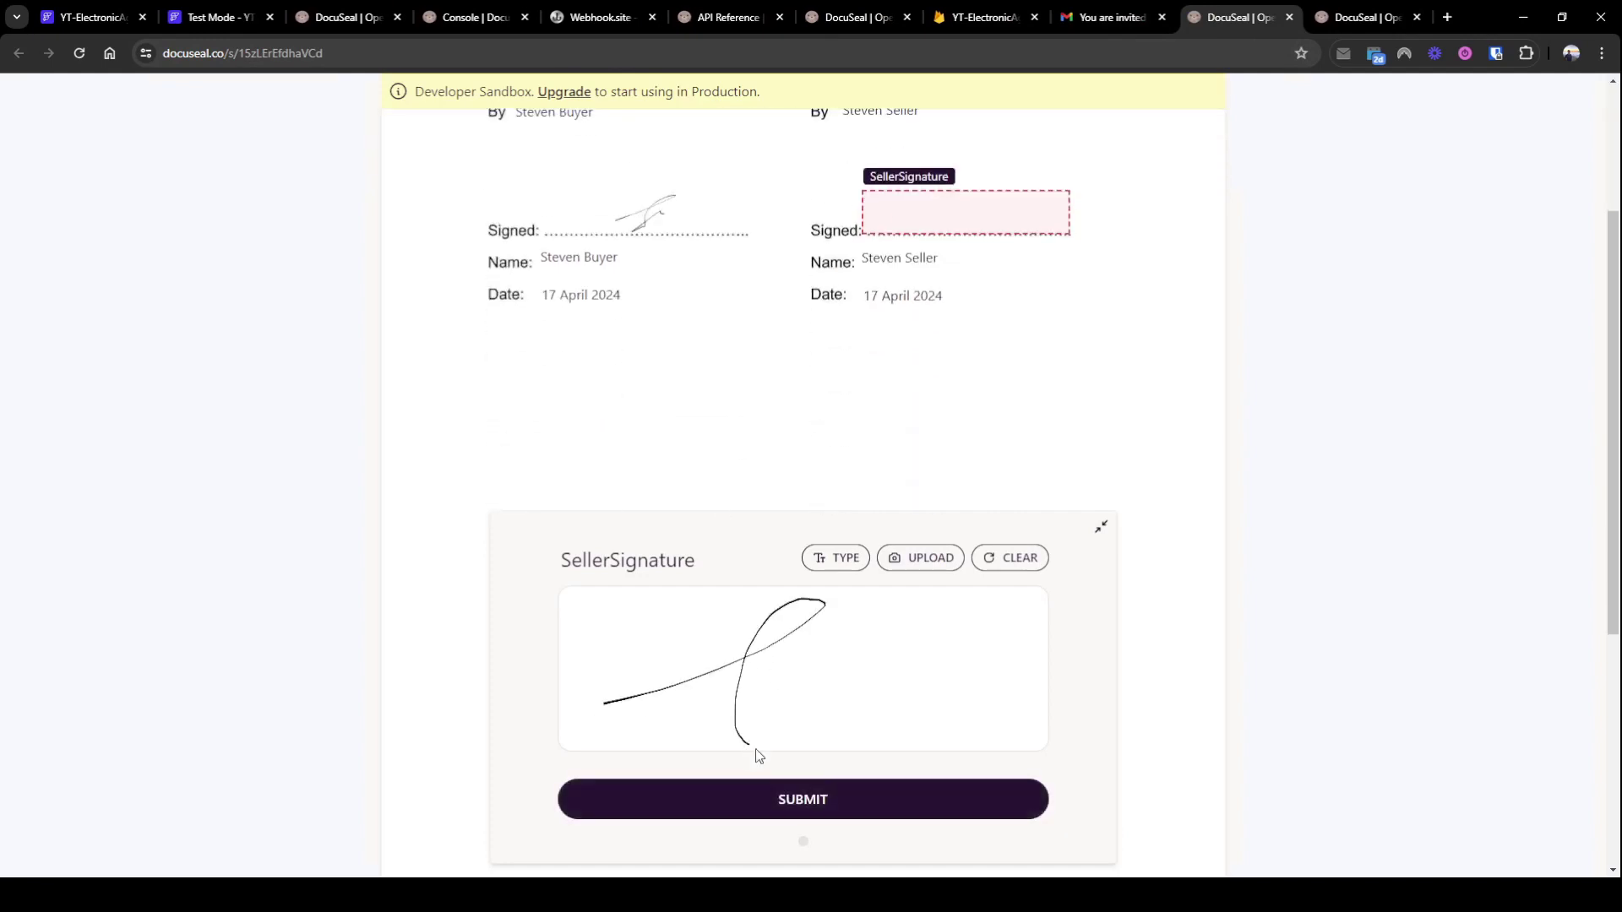
pyautogui.click(874, 798)
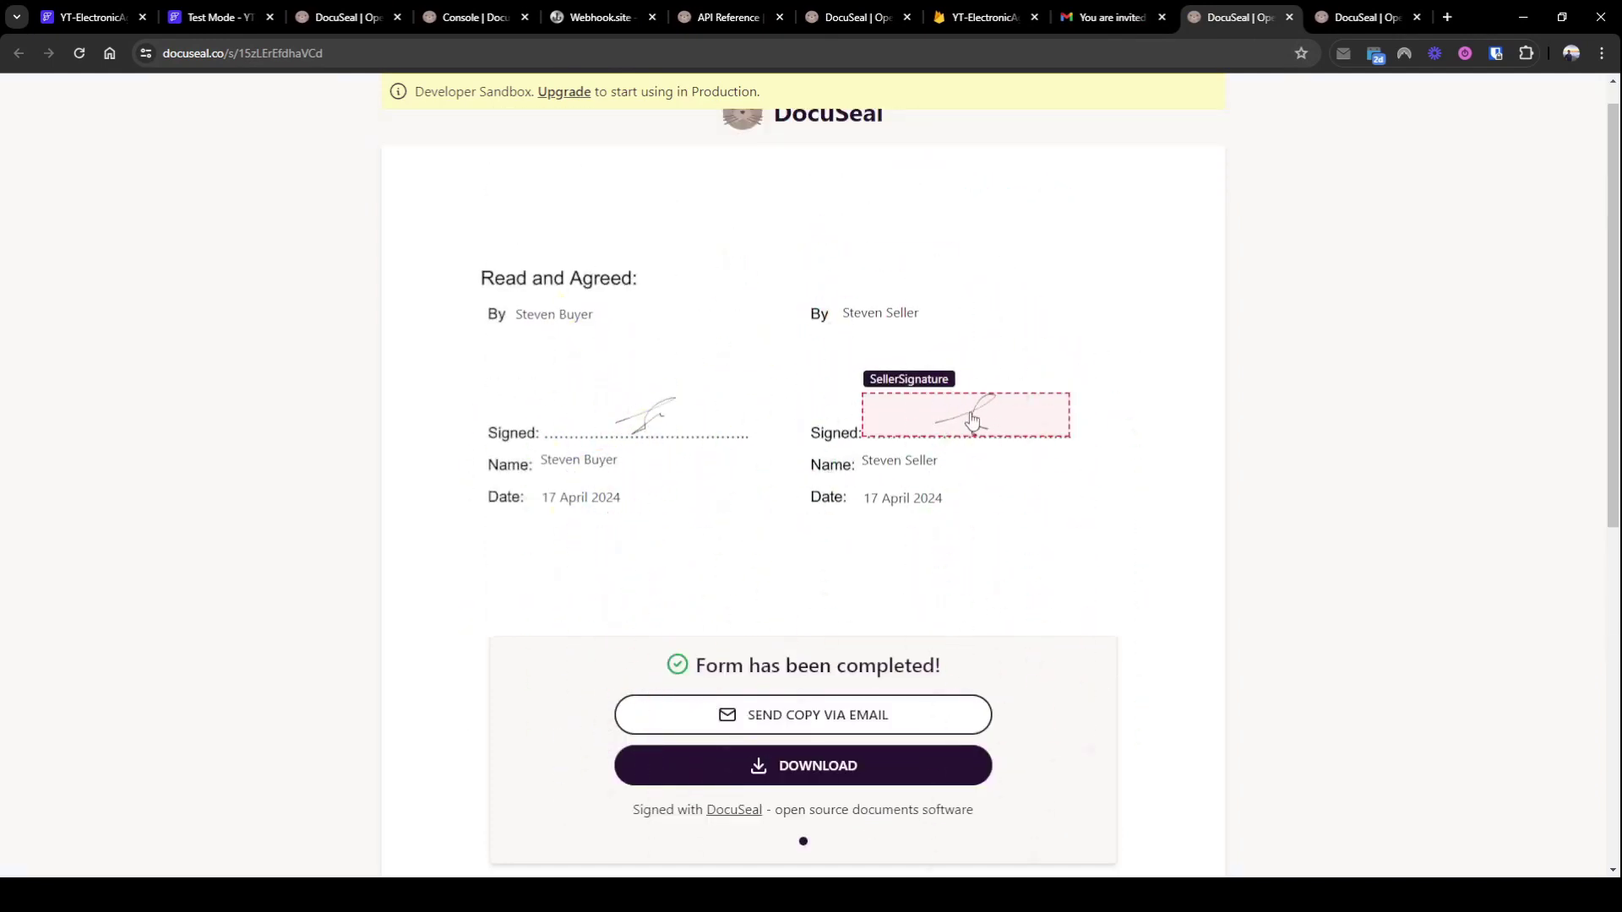
pyautogui.click(603, 16)
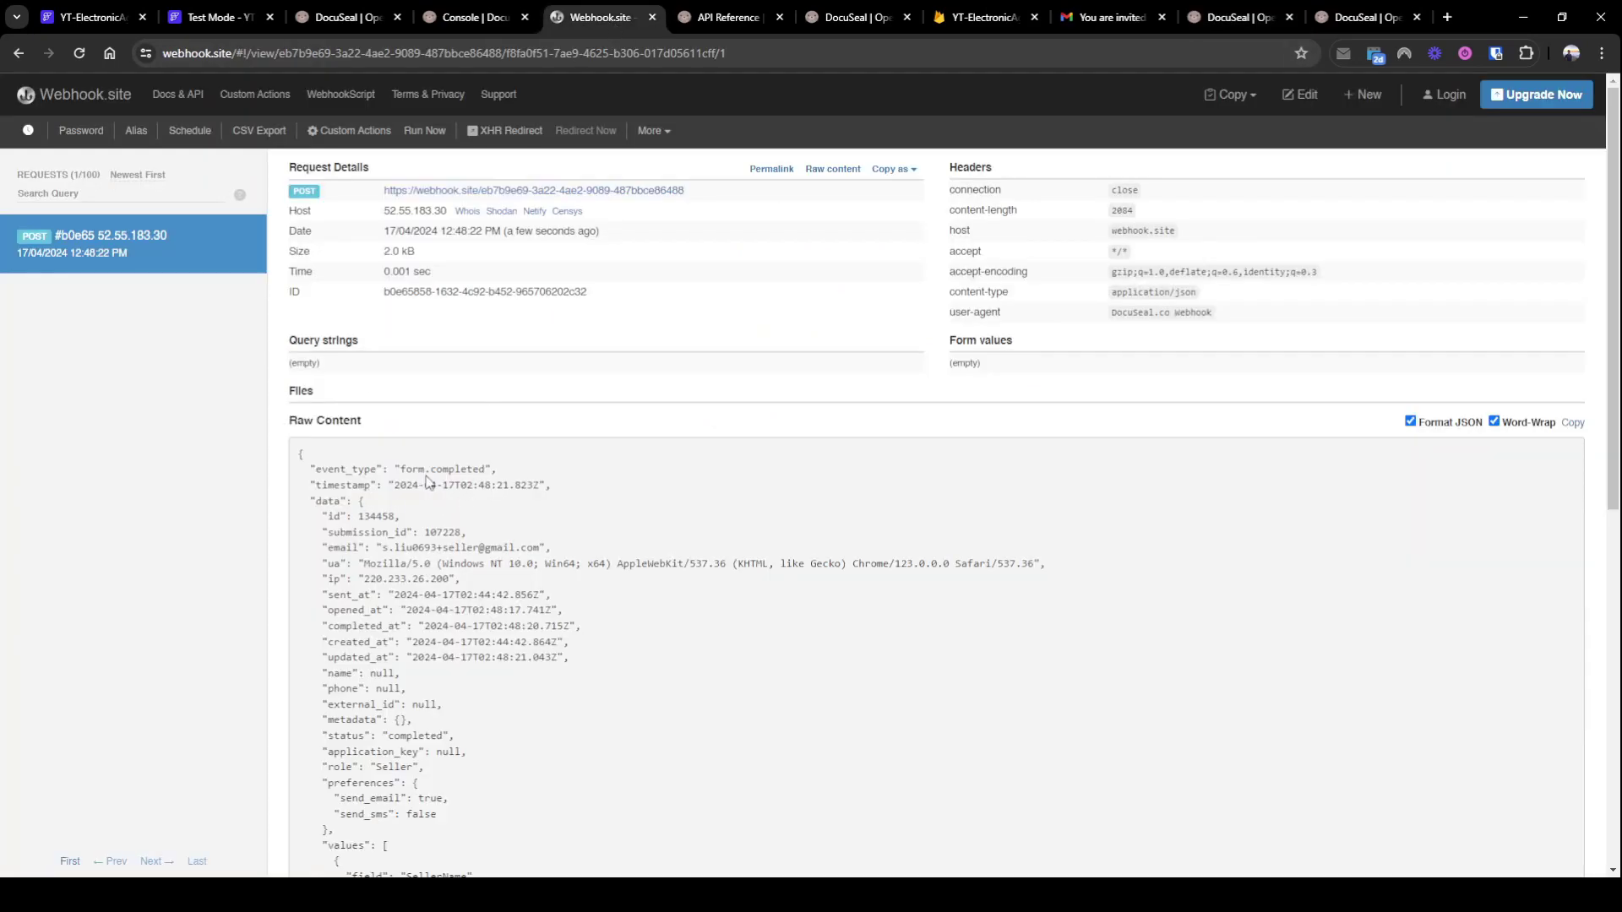
pyautogui.scroll(-4, 440, 471)
pyautogui.scroll(-3, 494, 546)
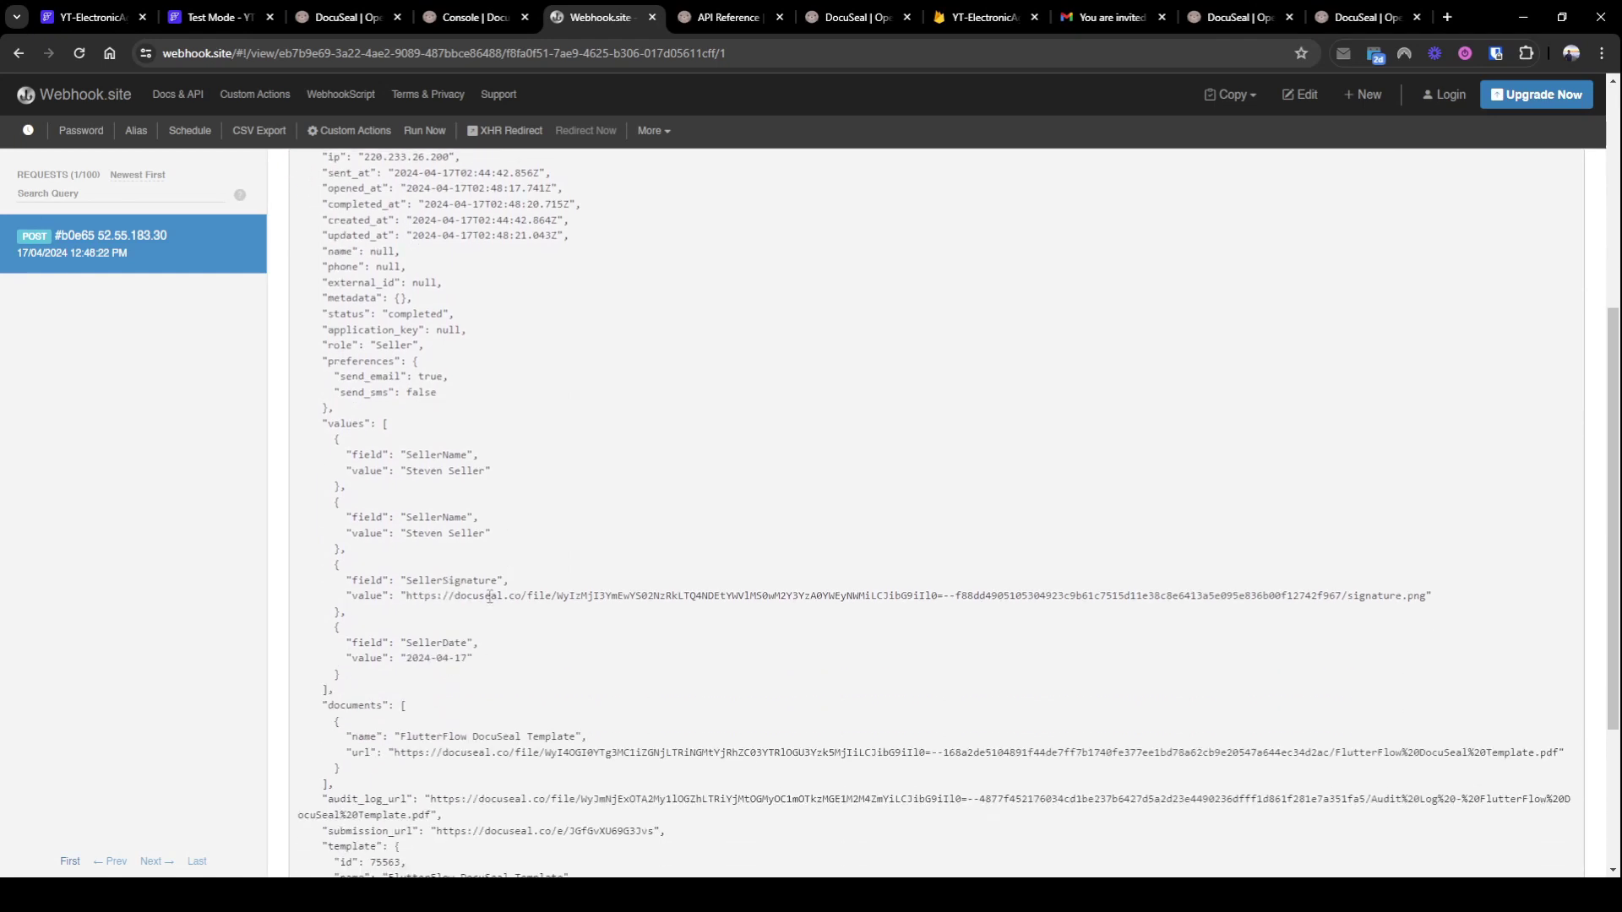
pyautogui.scroll(-3, 497, 554)
pyautogui.scroll(-2, 498, 553)
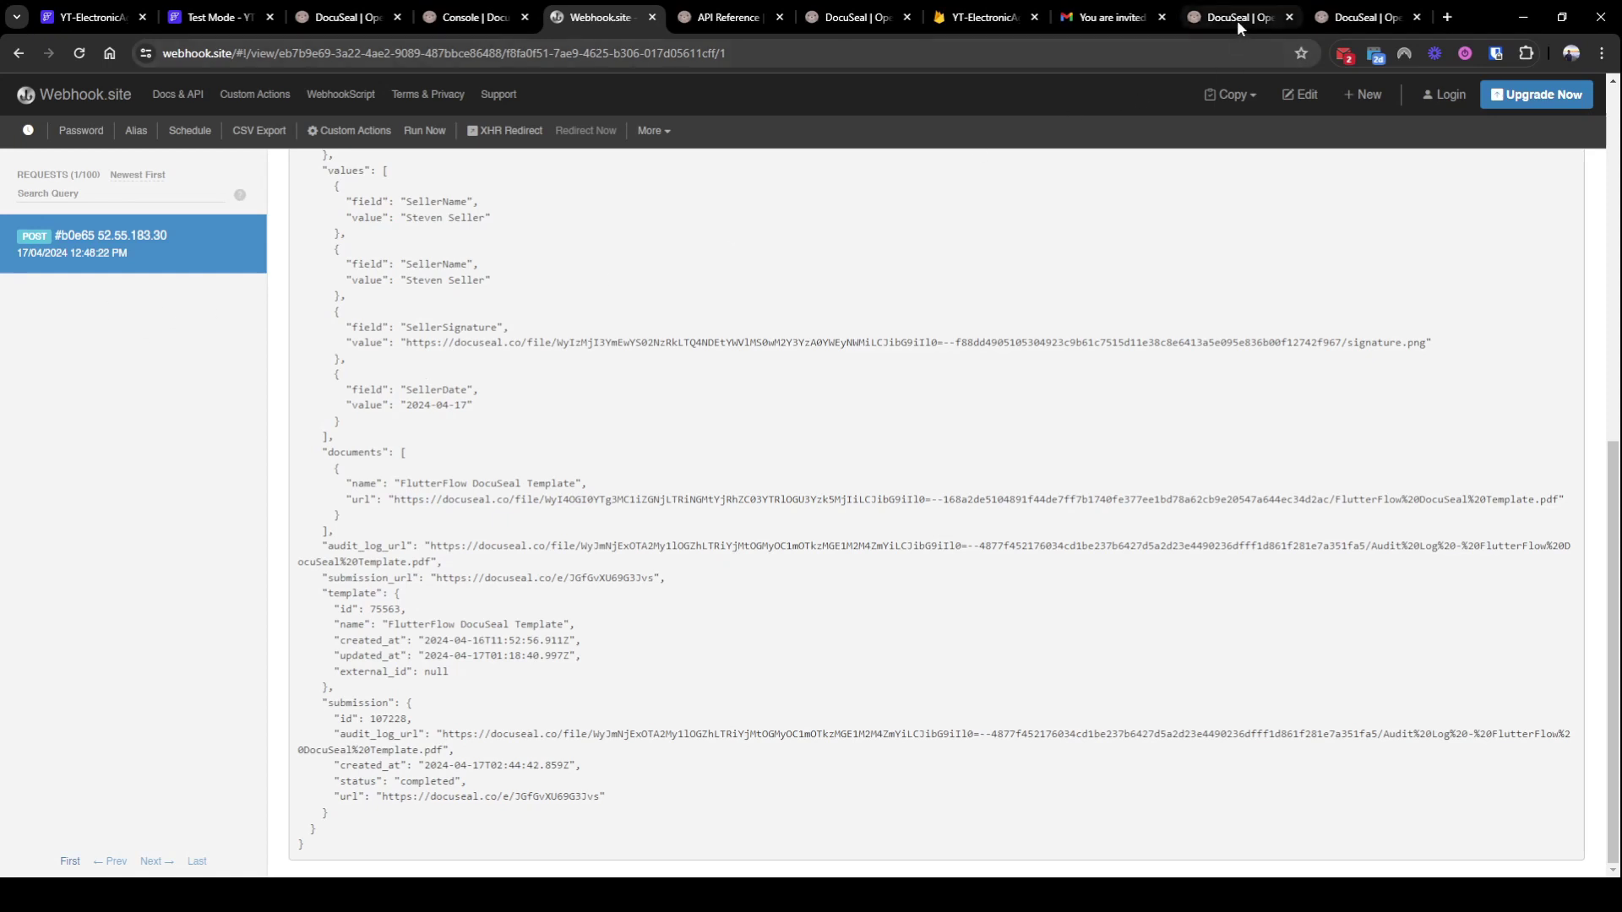
pyautogui.scroll(10, 210, 393)
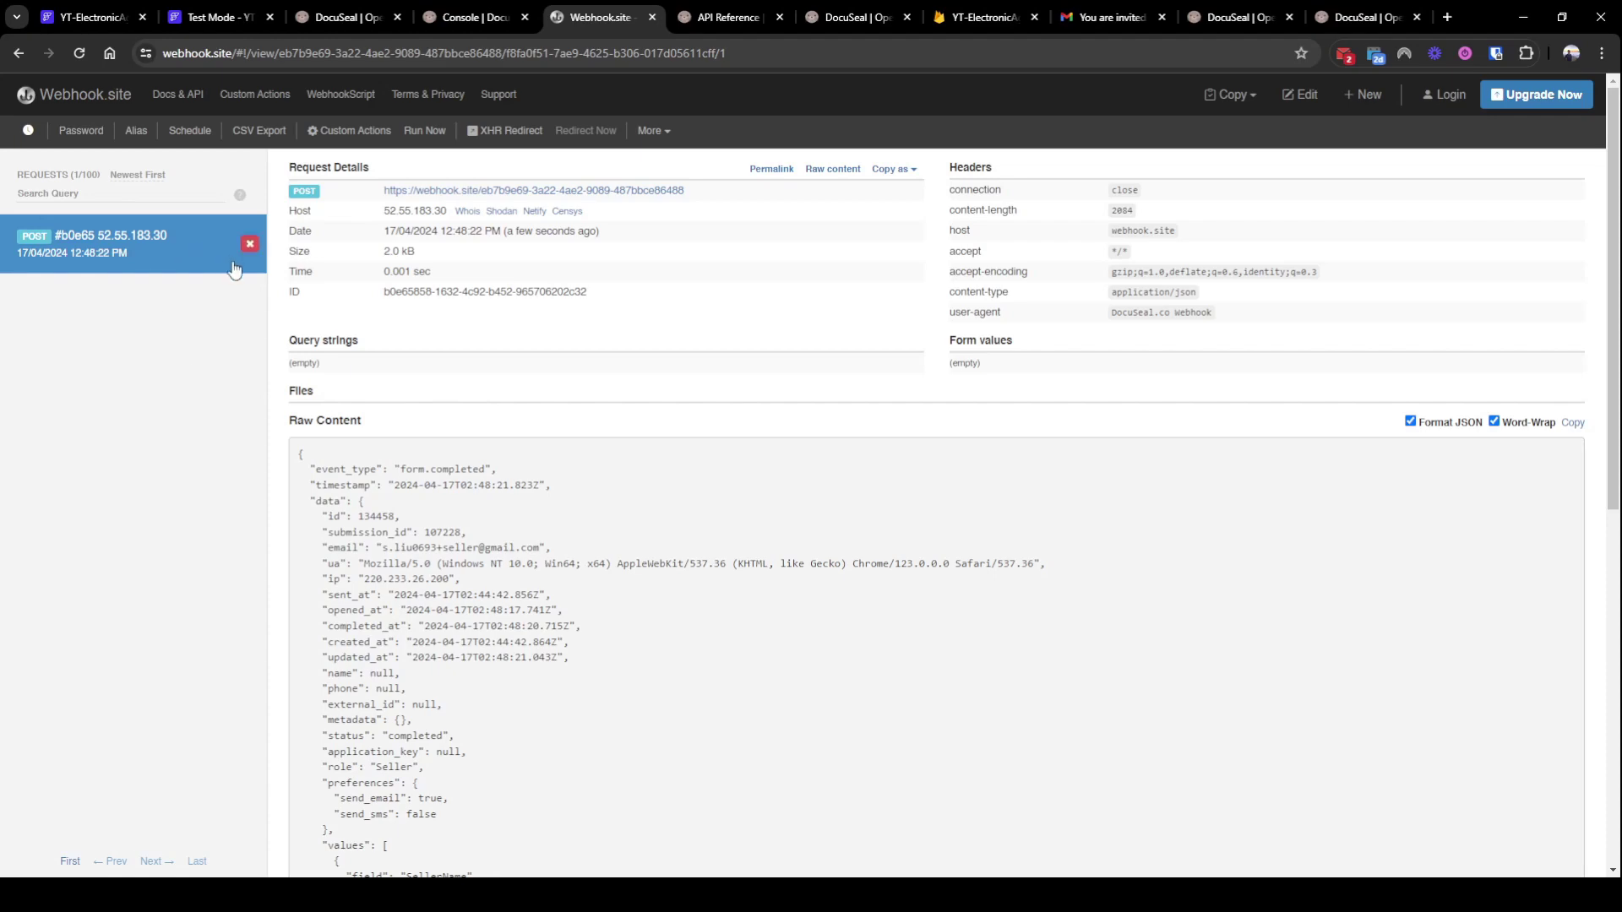
pyautogui.scroll(-5, 464, 570)
pyautogui.scroll(-2, 465, 571)
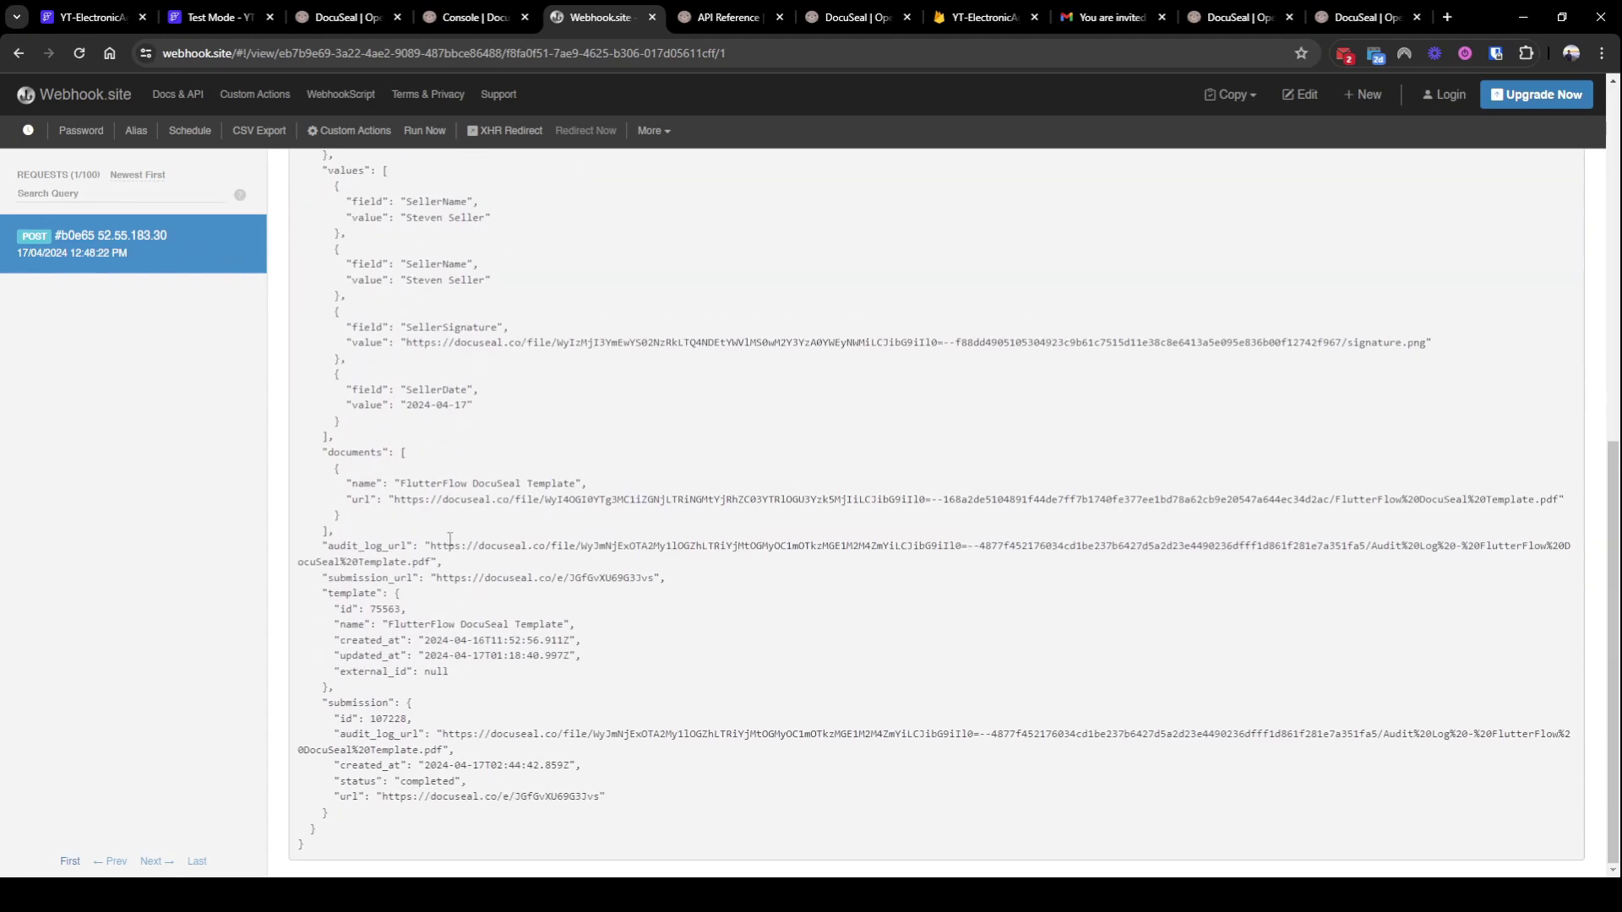
pyautogui.doubleClick(359, 703)
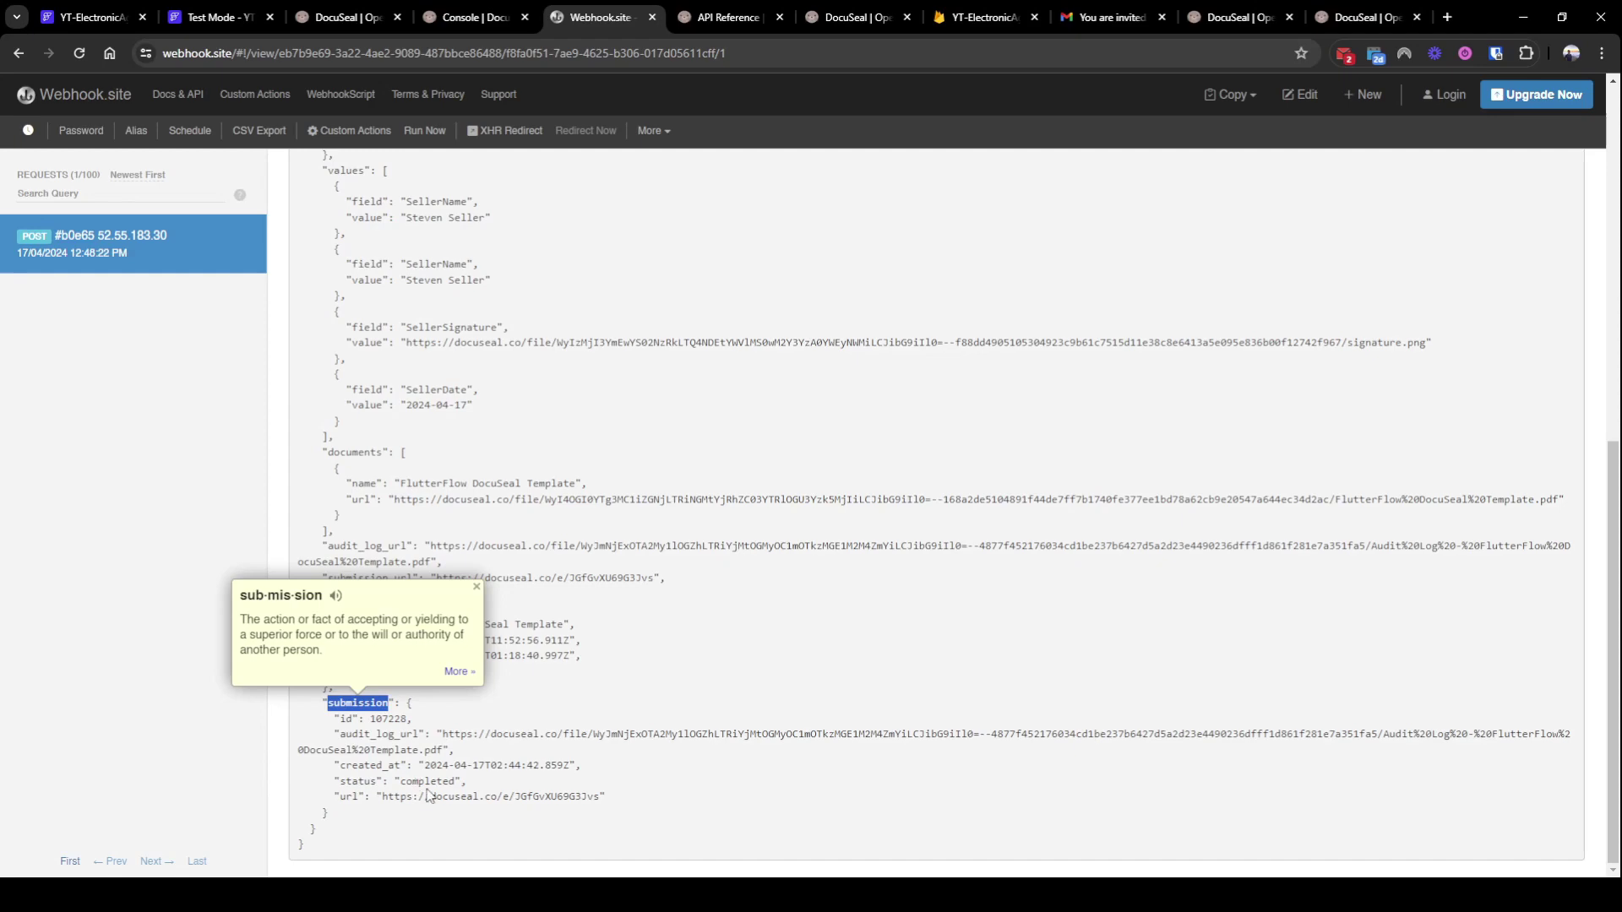
pyautogui.scroll(3, 546, 755)
pyautogui.scroll(8, 546, 633)
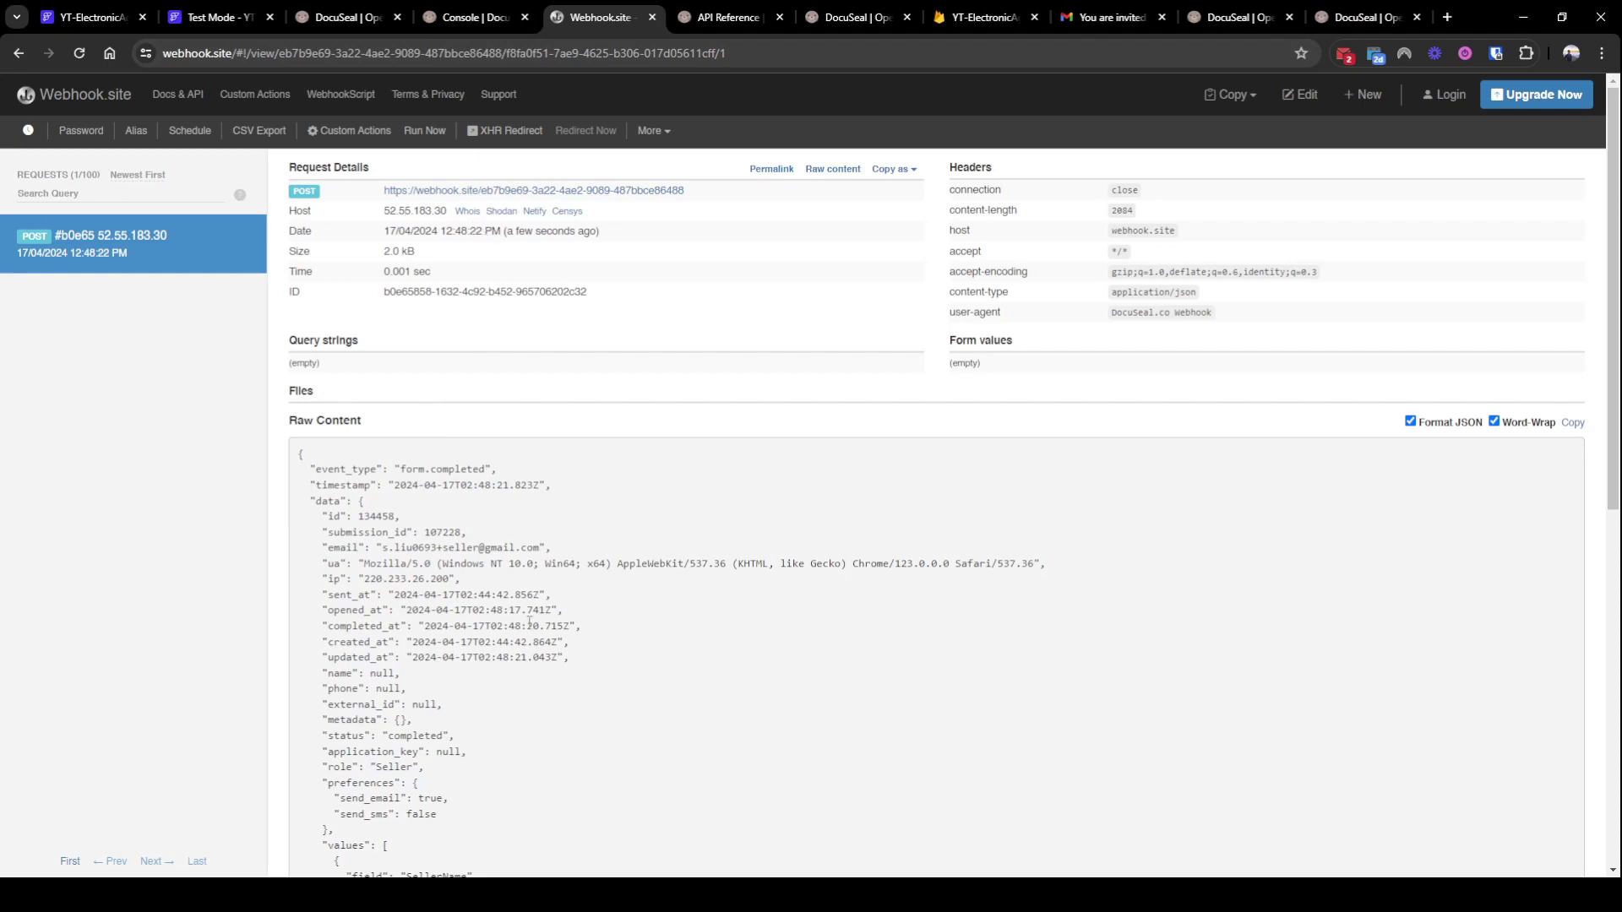
pyautogui.scroll(-2, 532, 621)
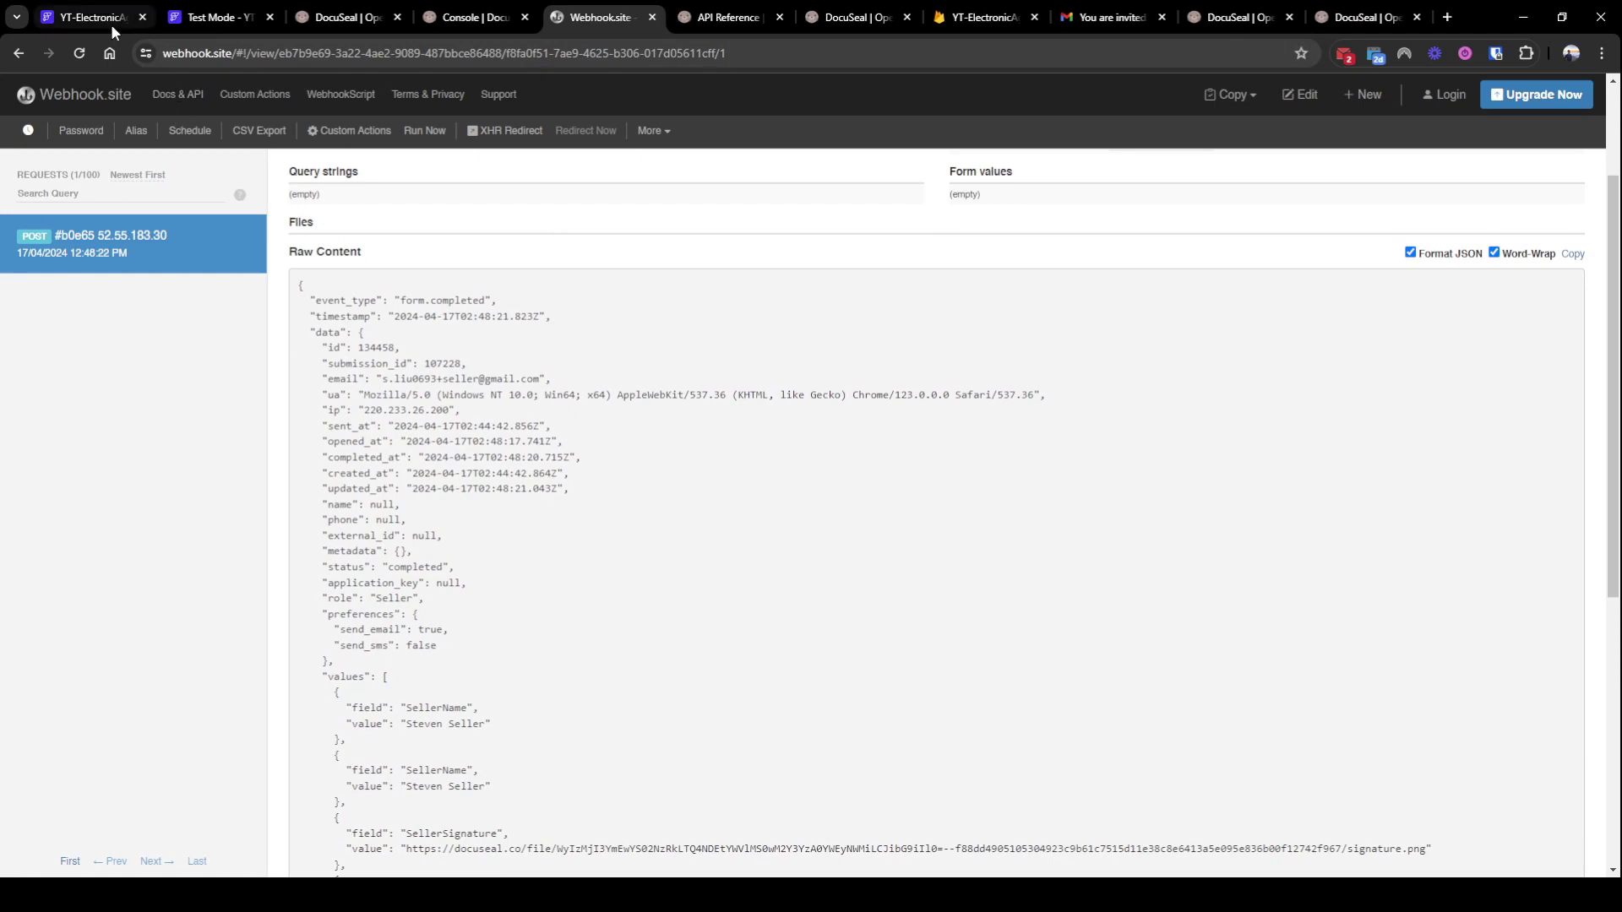
pyautogui.click(88, 16)
pyautogui.click(21, 277)
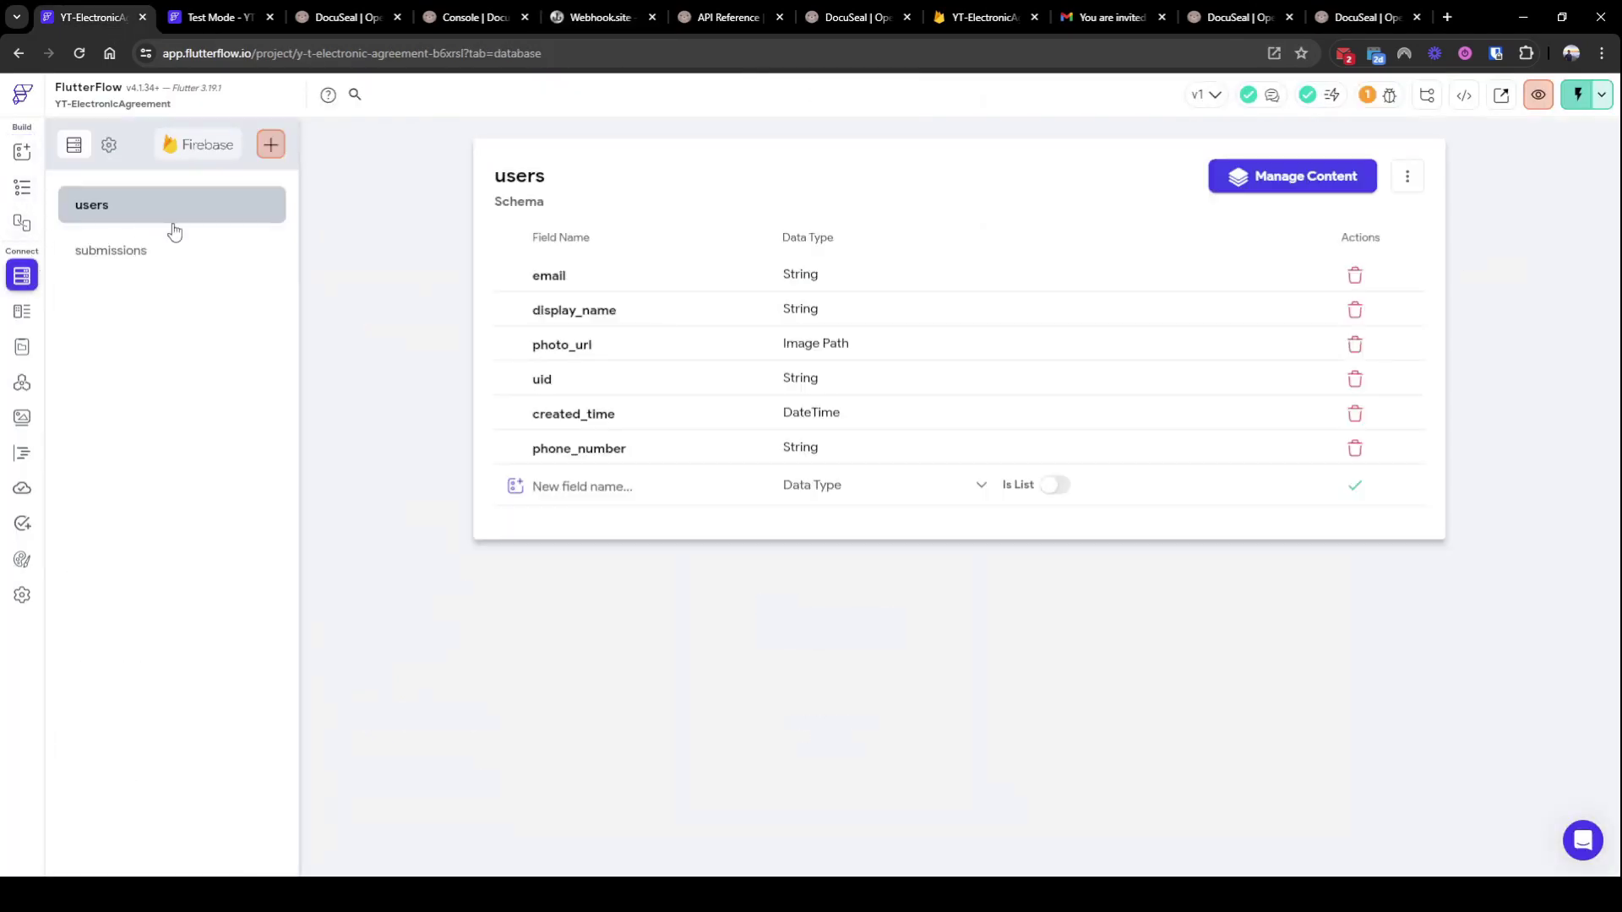
pyautogui.click(113, 249)
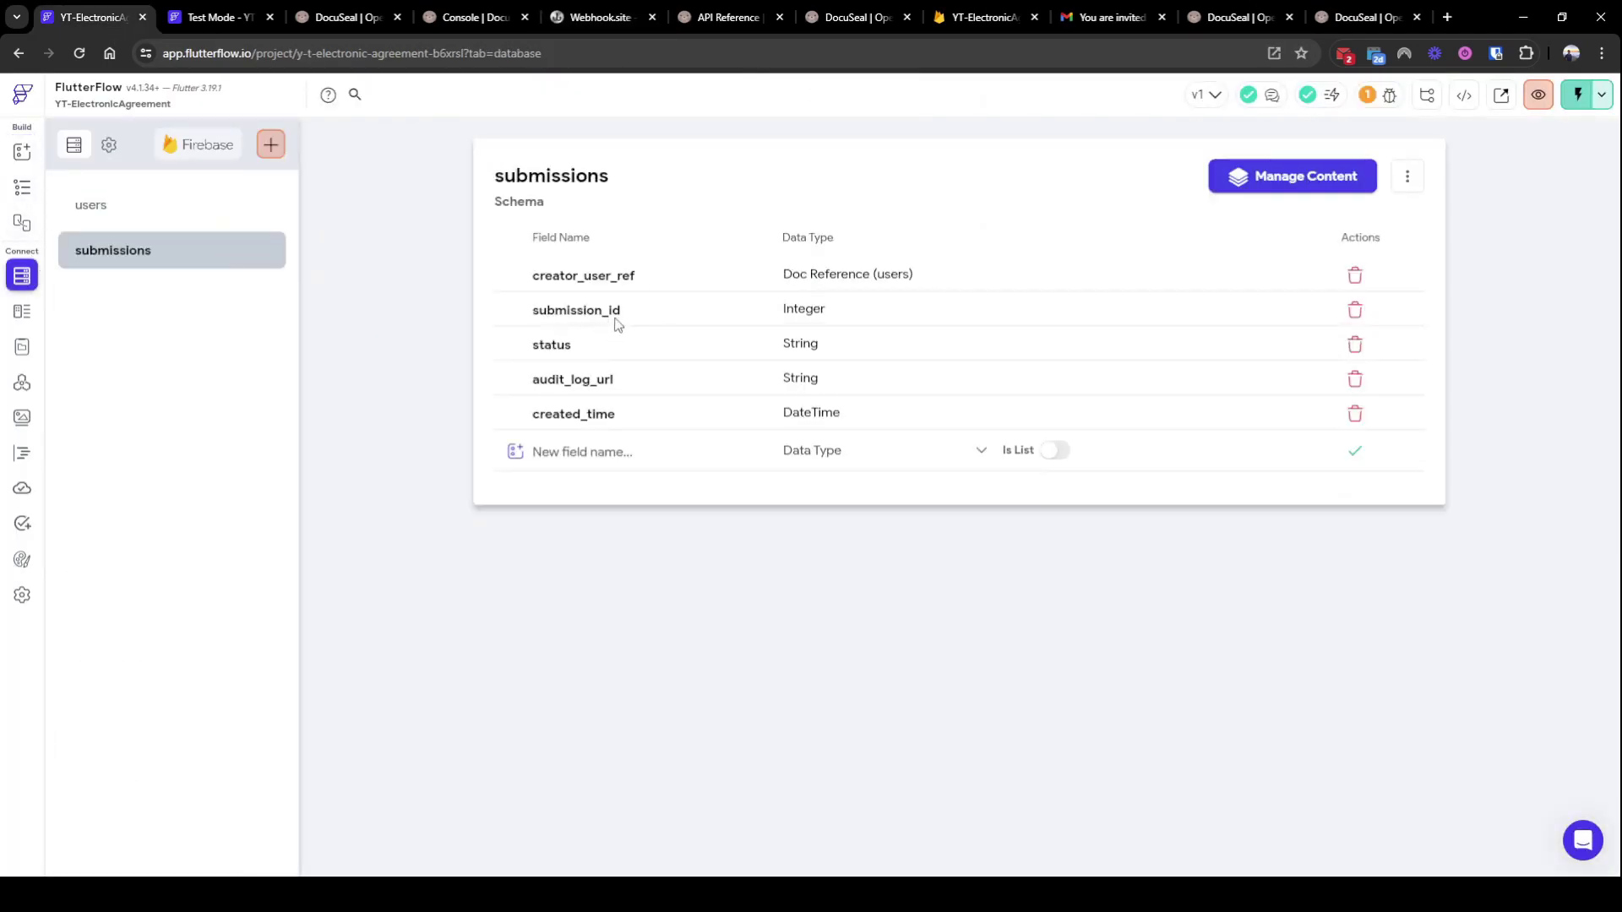
pyautogui.click(569, 19)
pyautogui.scroll(-5, 443, 609)
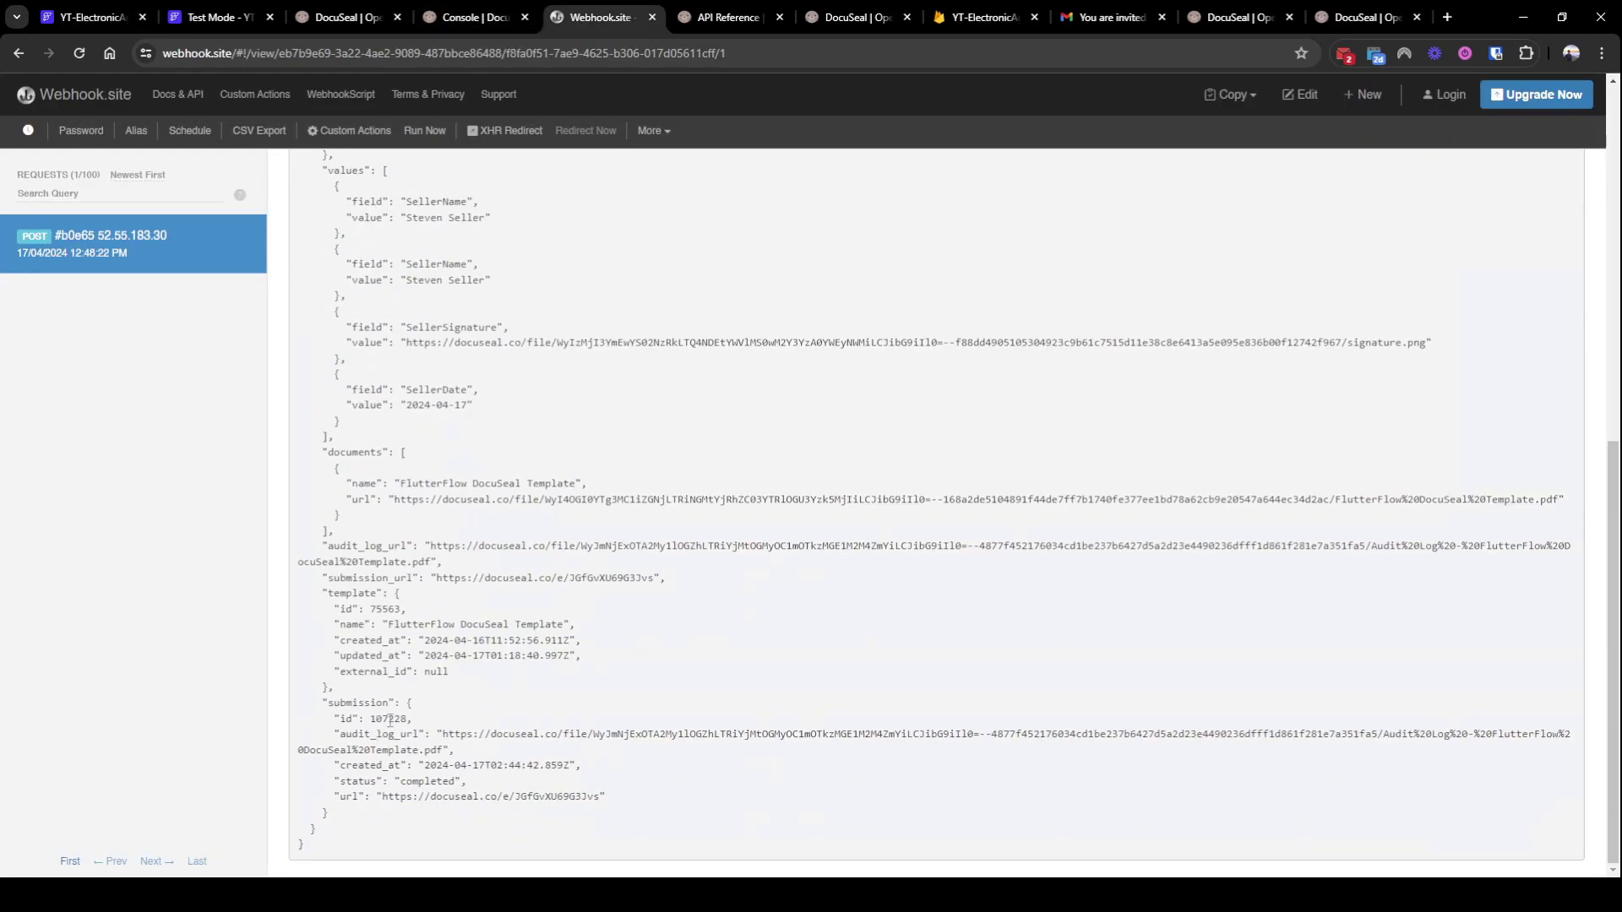
pyautogui.moveTo(390, 718); pyautogui.dragTo(401, 719)
pyautogui.doubleClick(359, 781)
pyautogui.moveTo(439, 734); pyautogui.dragTo(446, 750)
pyautogui.hotkey('ctrl', 'c')
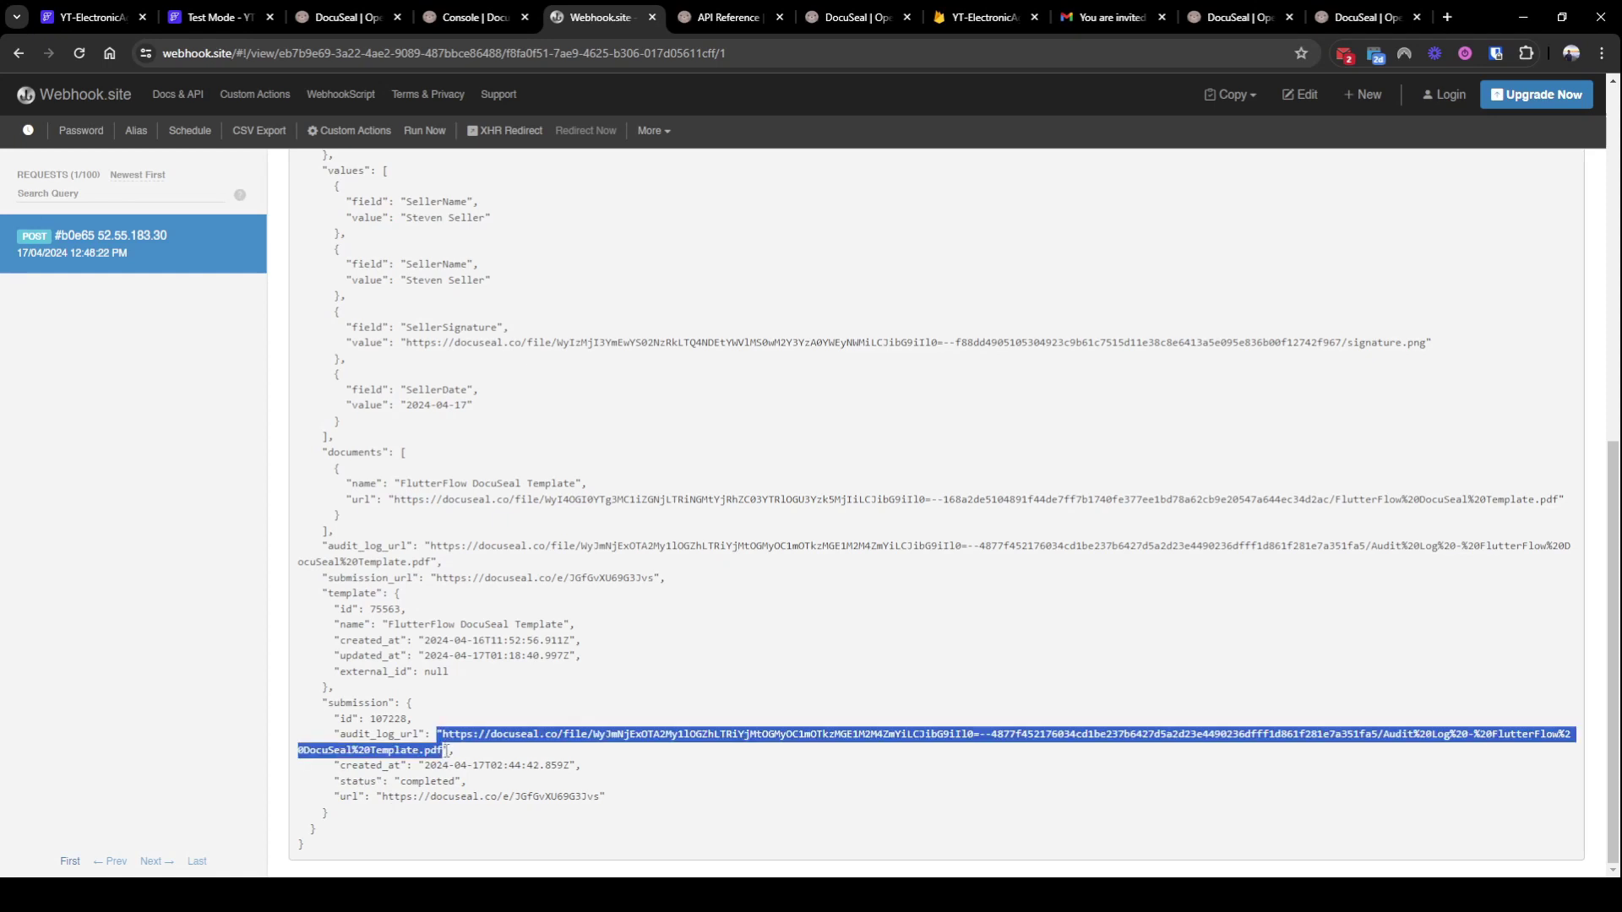
pyautogui.click(89, 17)
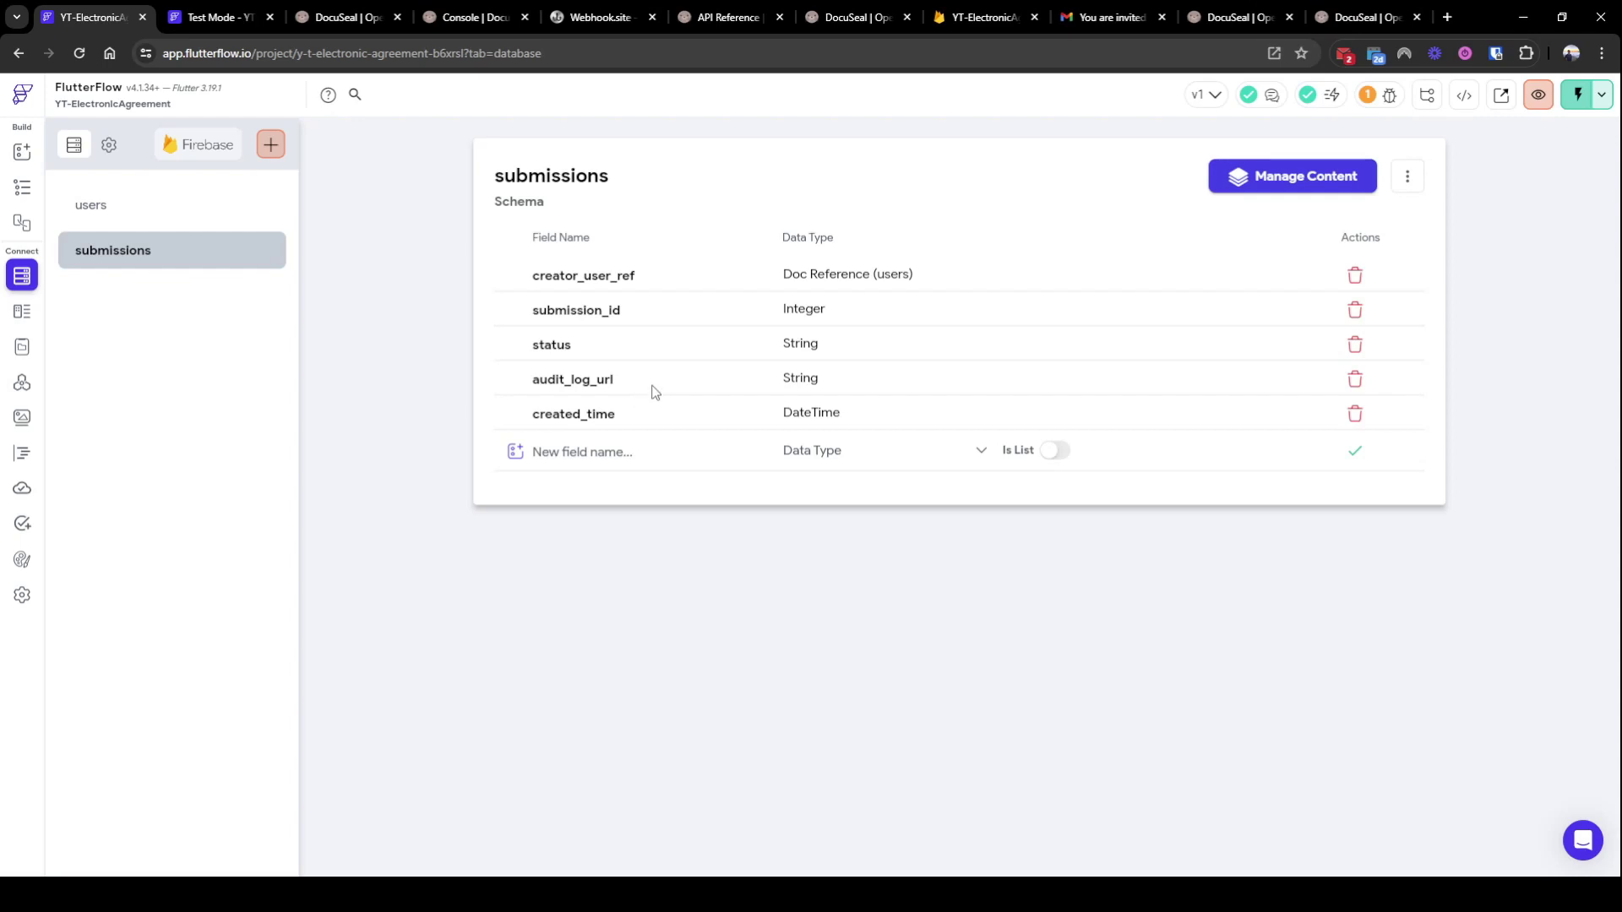
pyautogui.click(600, 17)
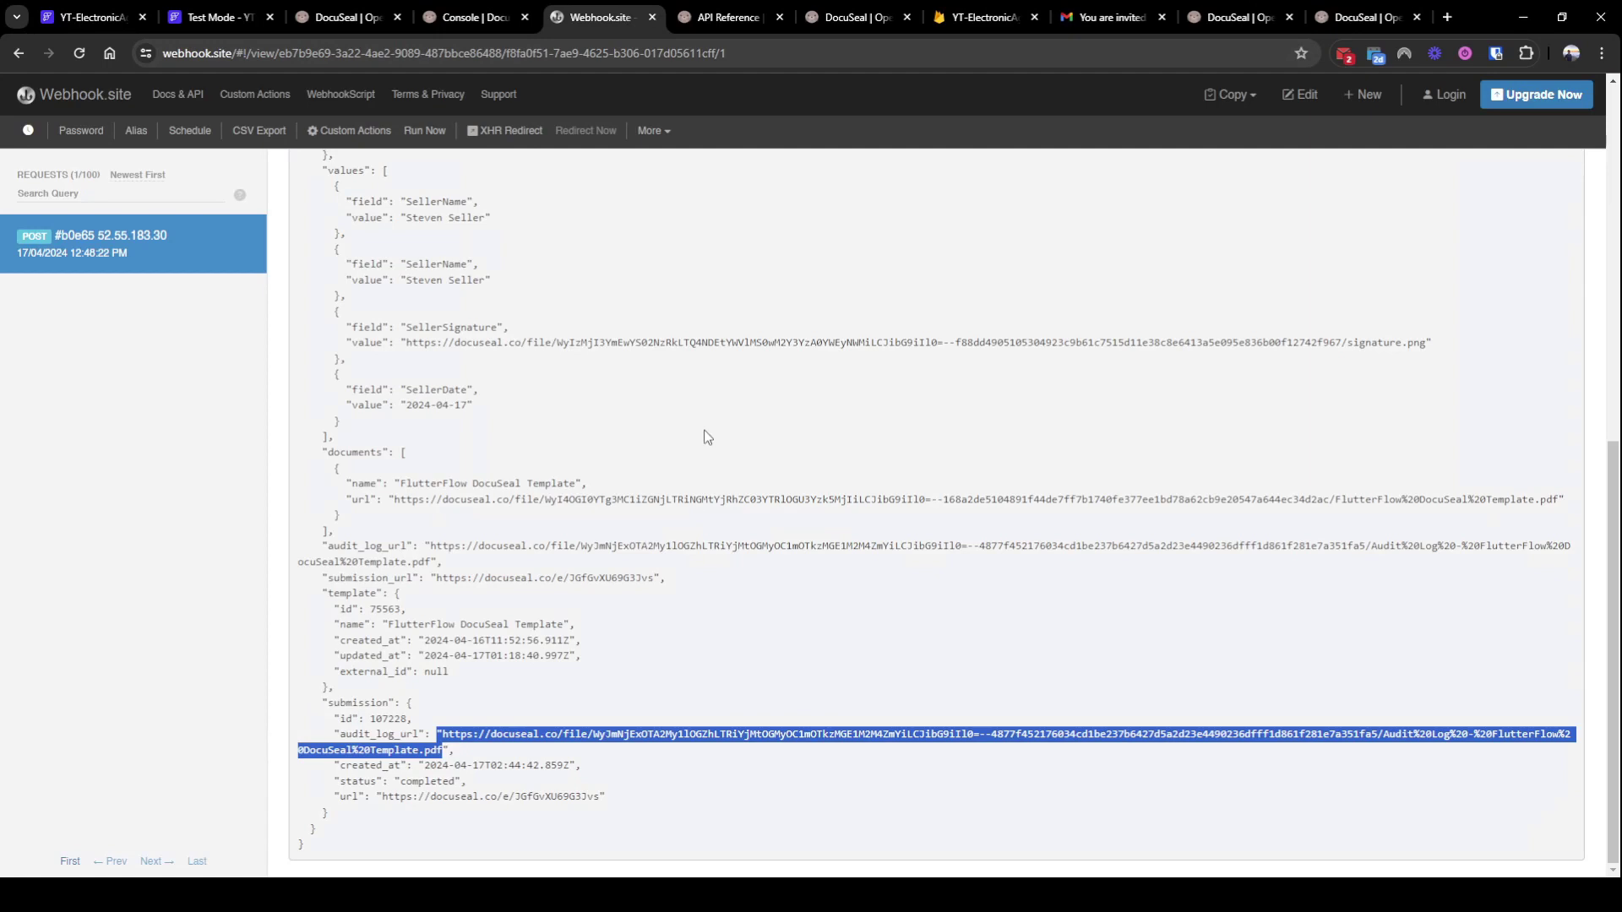
# Open the pasted audit_log_url in a new tab after deleting its stray leading quote.
pyautogui.hotkey('ctrl', 't')
pyautogui.hotkey('ctrl', 'v')
pyautogui.press('Return')
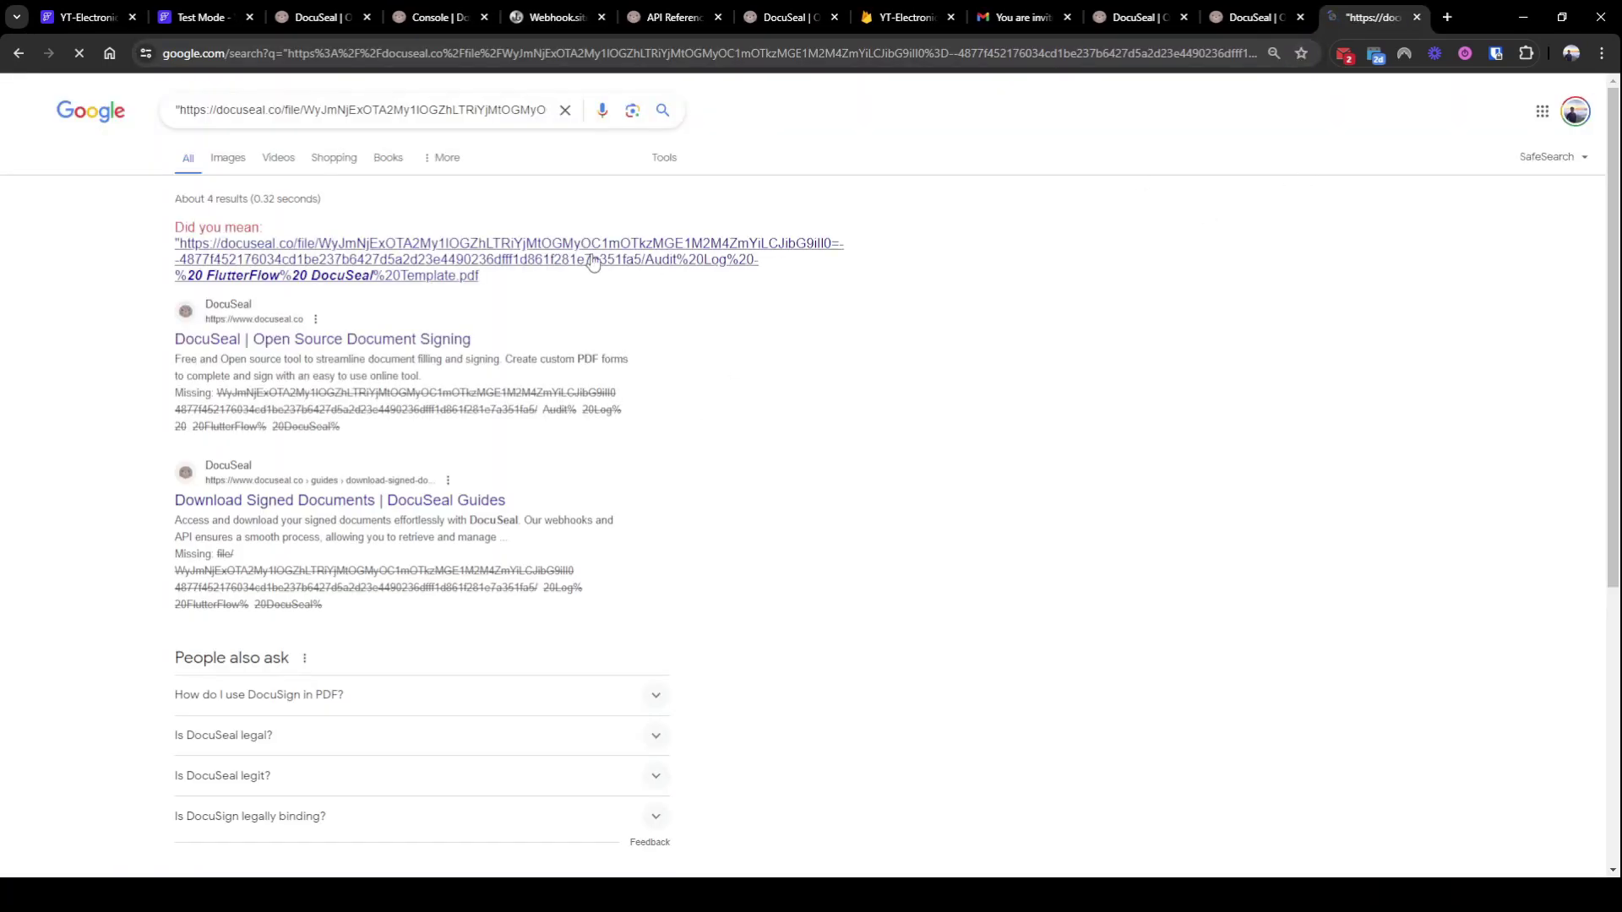
pyautogui.click(406, 54)
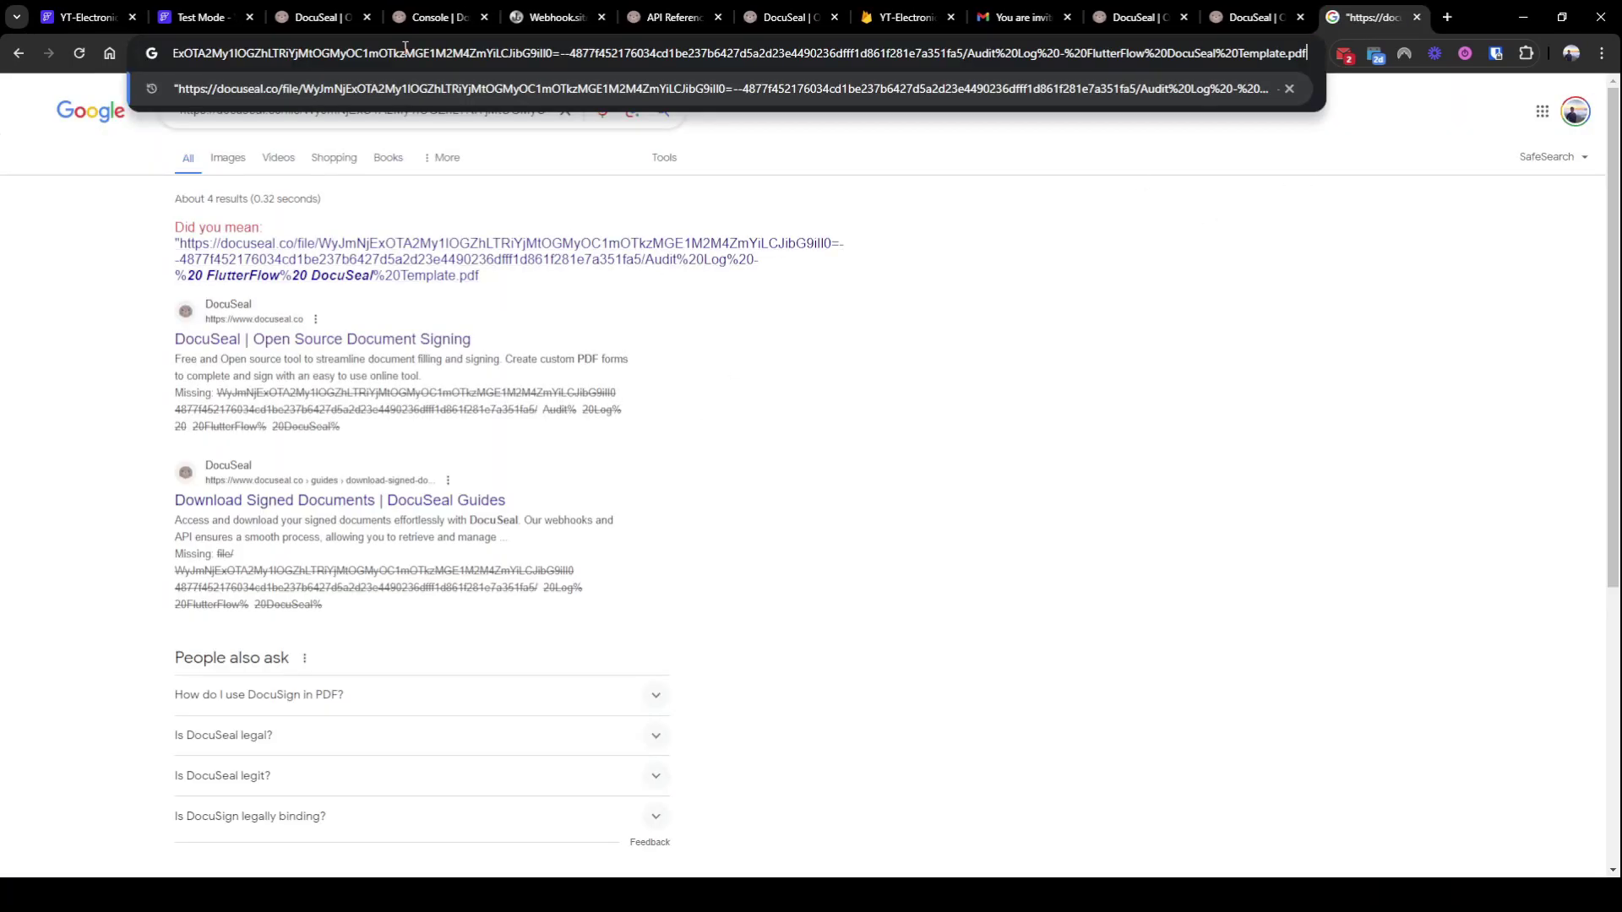
pyautogui.moveTo(400, 53); pyautogui.dragTo(218, 61)
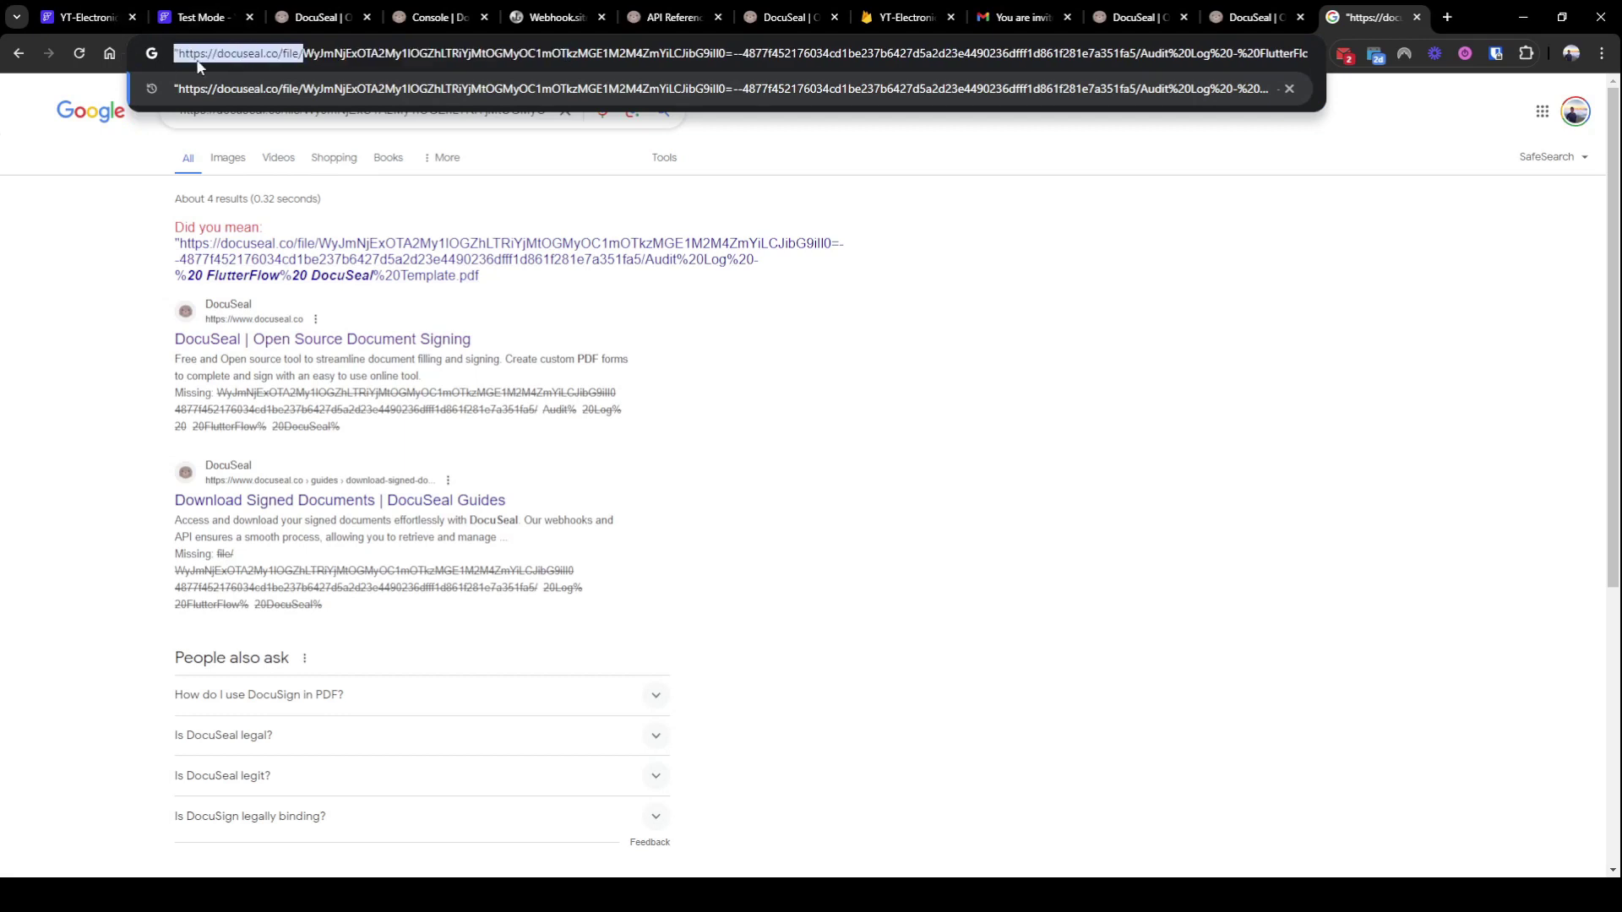
pyautogui.click(164, 54)
pyautogui.press('Delete')
pyautogui.press('Return')
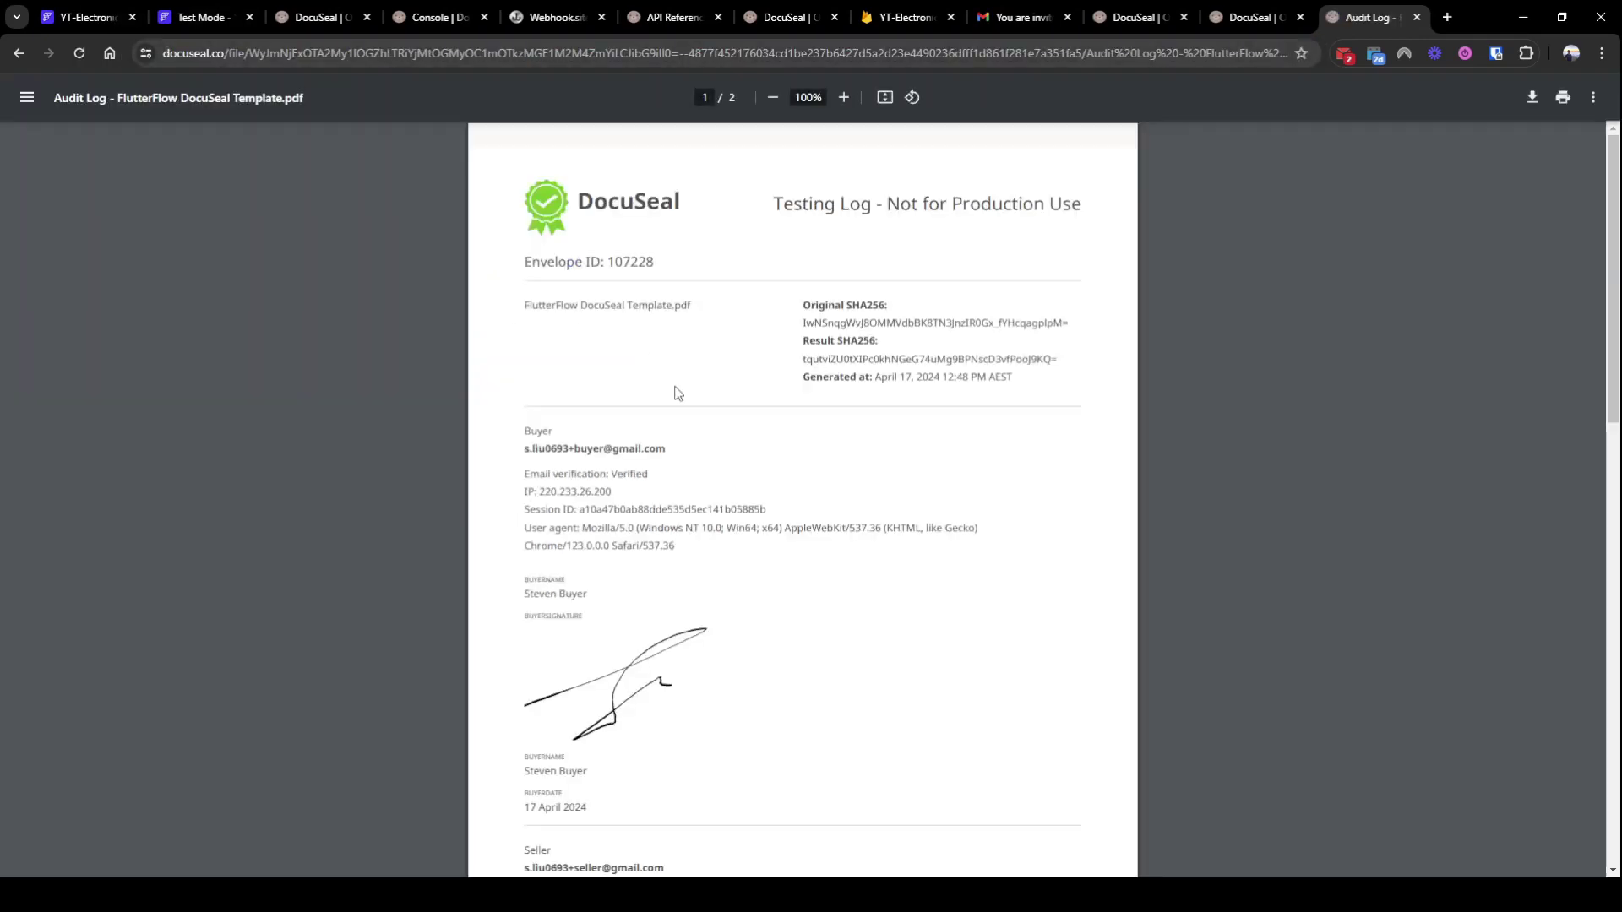
pyautogui.scroll(-5, 680, 476)
pyautogui.scroll(-5, 680, 476)
pyautogui.scroll(-4, 760, 469)
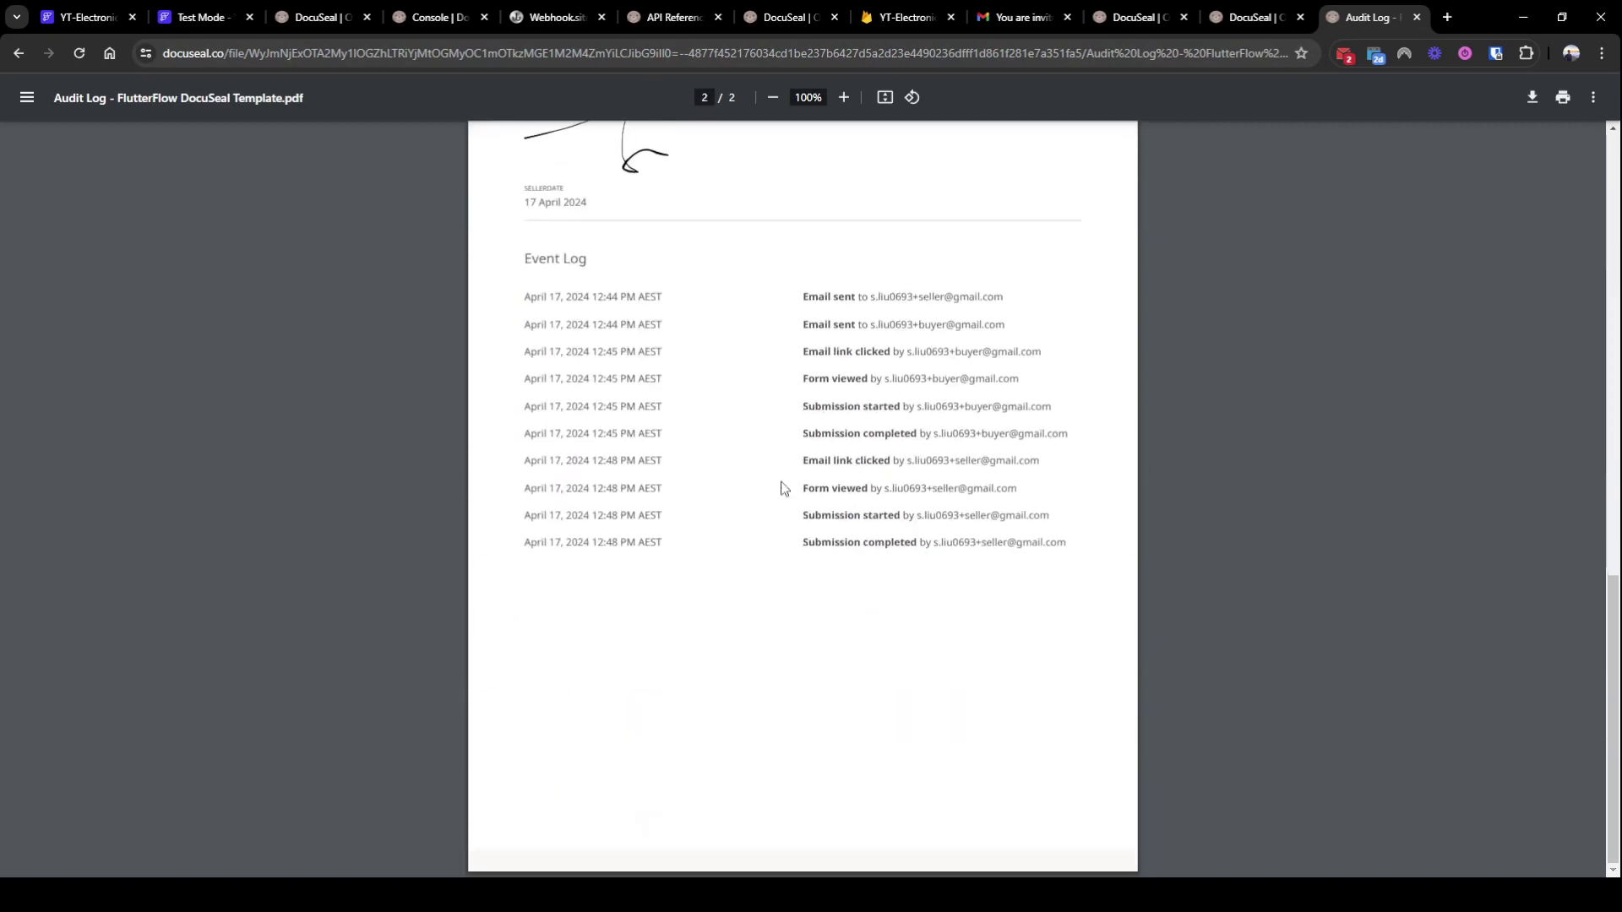
pyautogui.scroll(6, 818, 393)
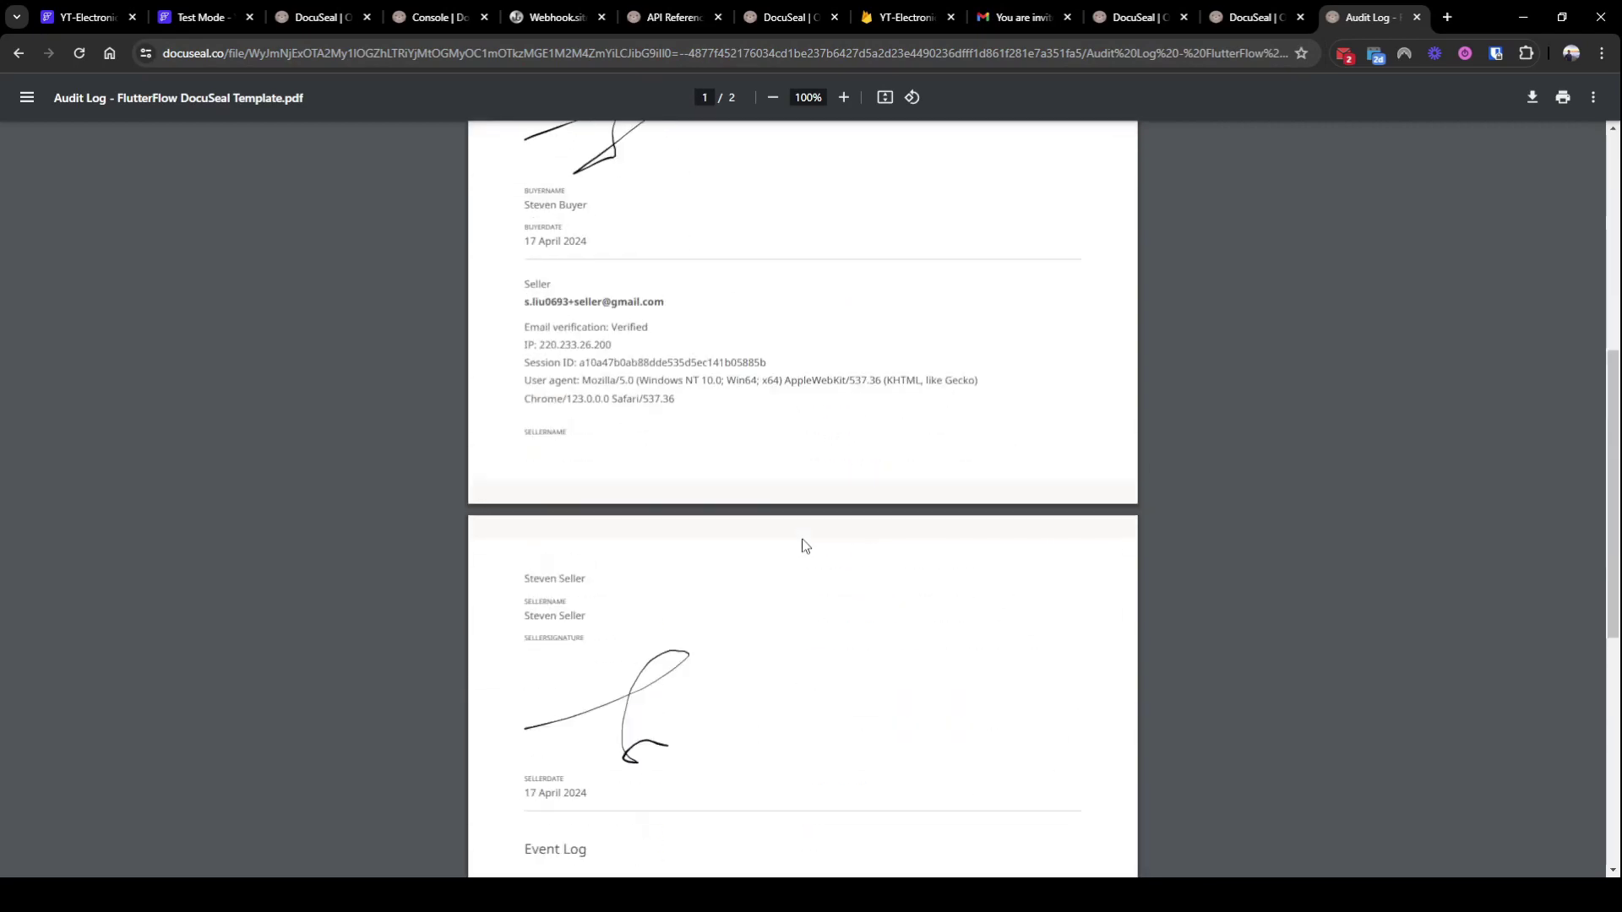
pyautogui.scroll(6, 812, 508)
pyautogui.scroll(4, 887, 380)
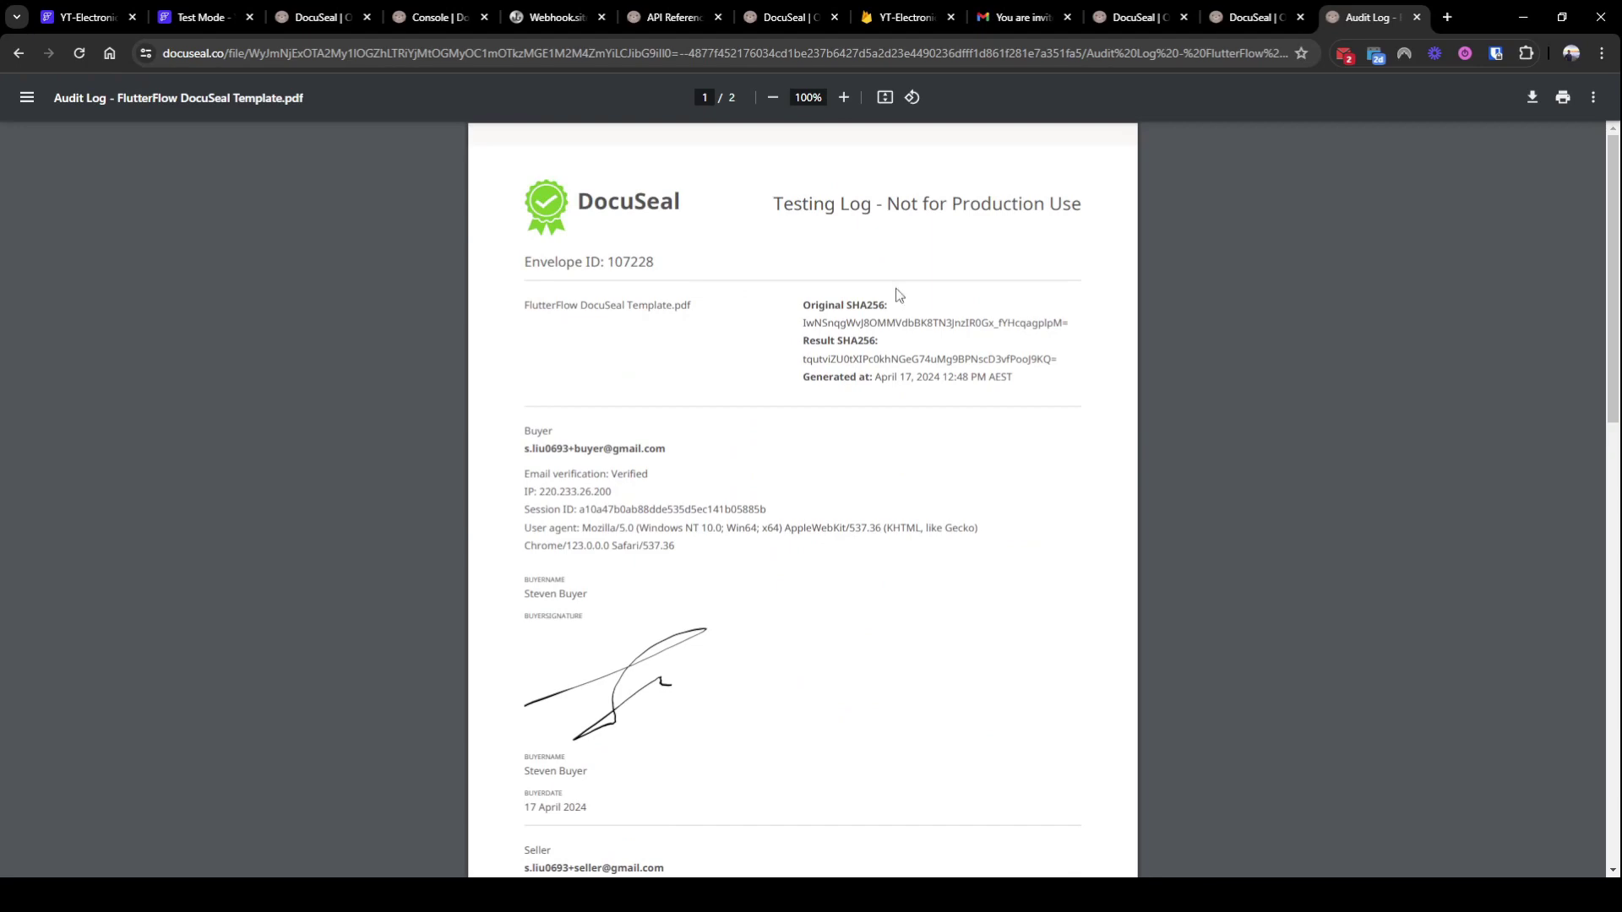
pyautogui.hotkey('alt', 'Tab')
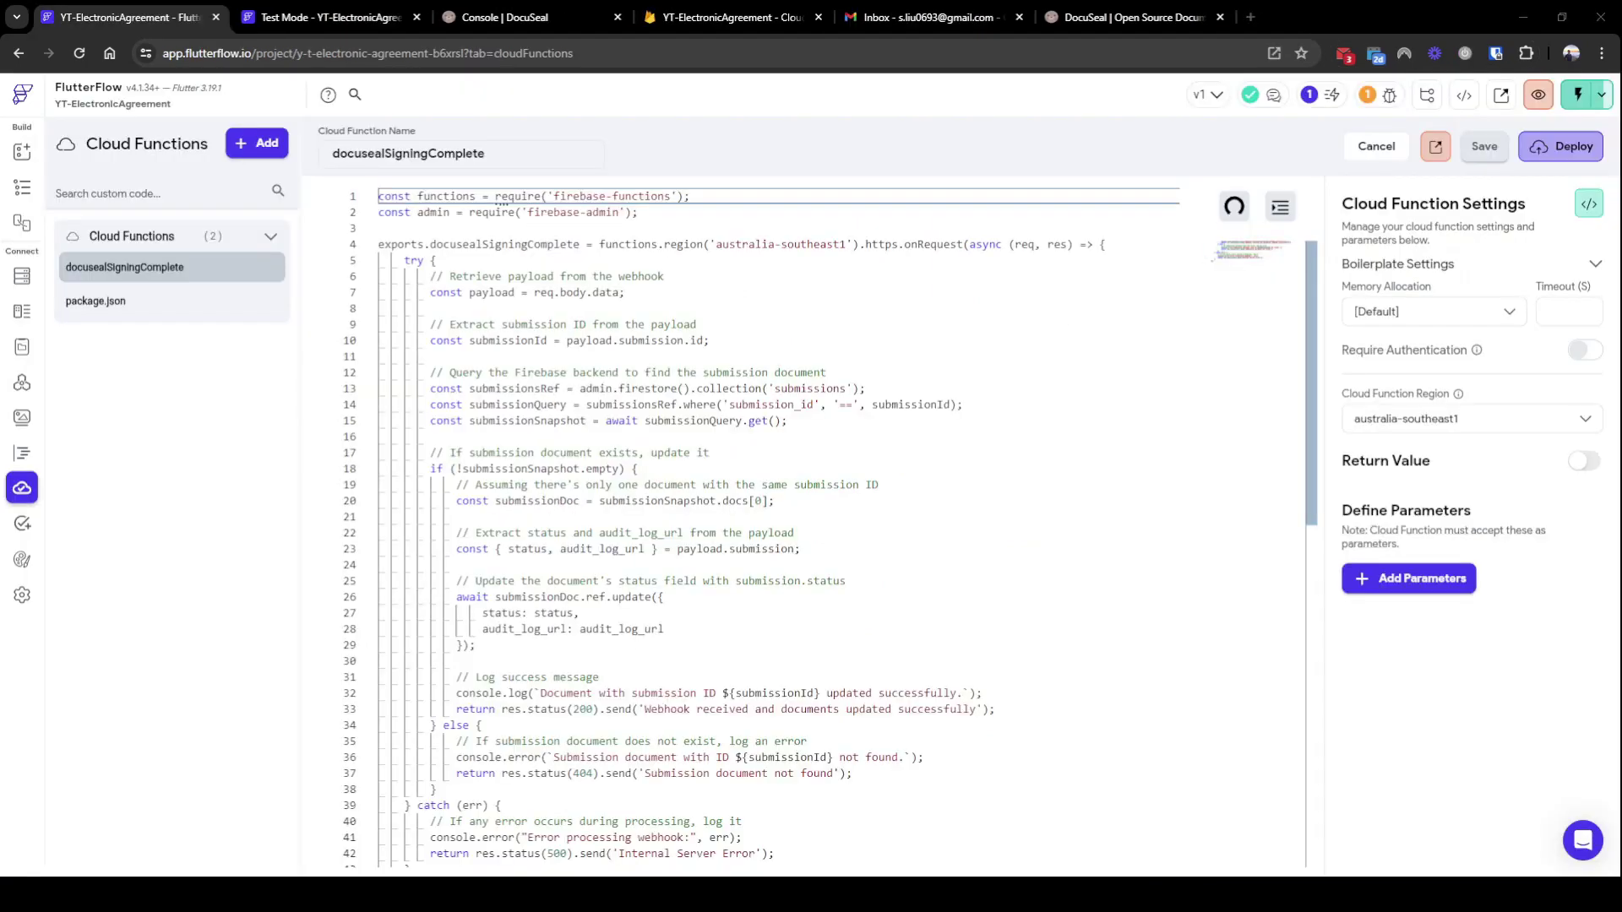
pyautogui.click(665, 277)
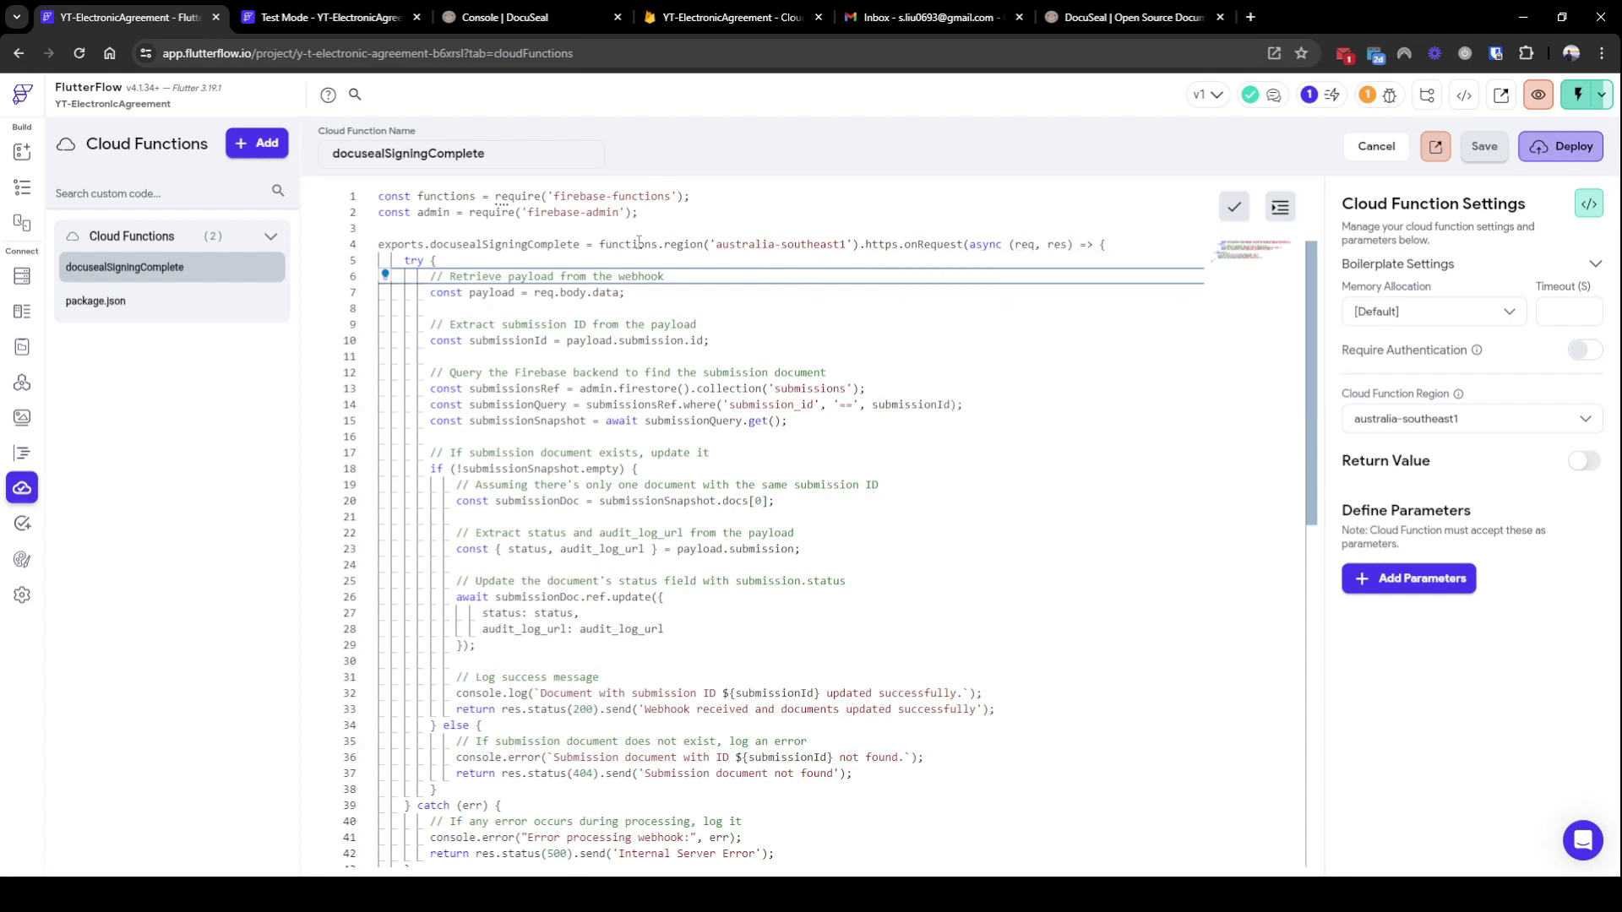
pyautogui.moveTo(661, 244); pyautogui.dragTo(859, 245)
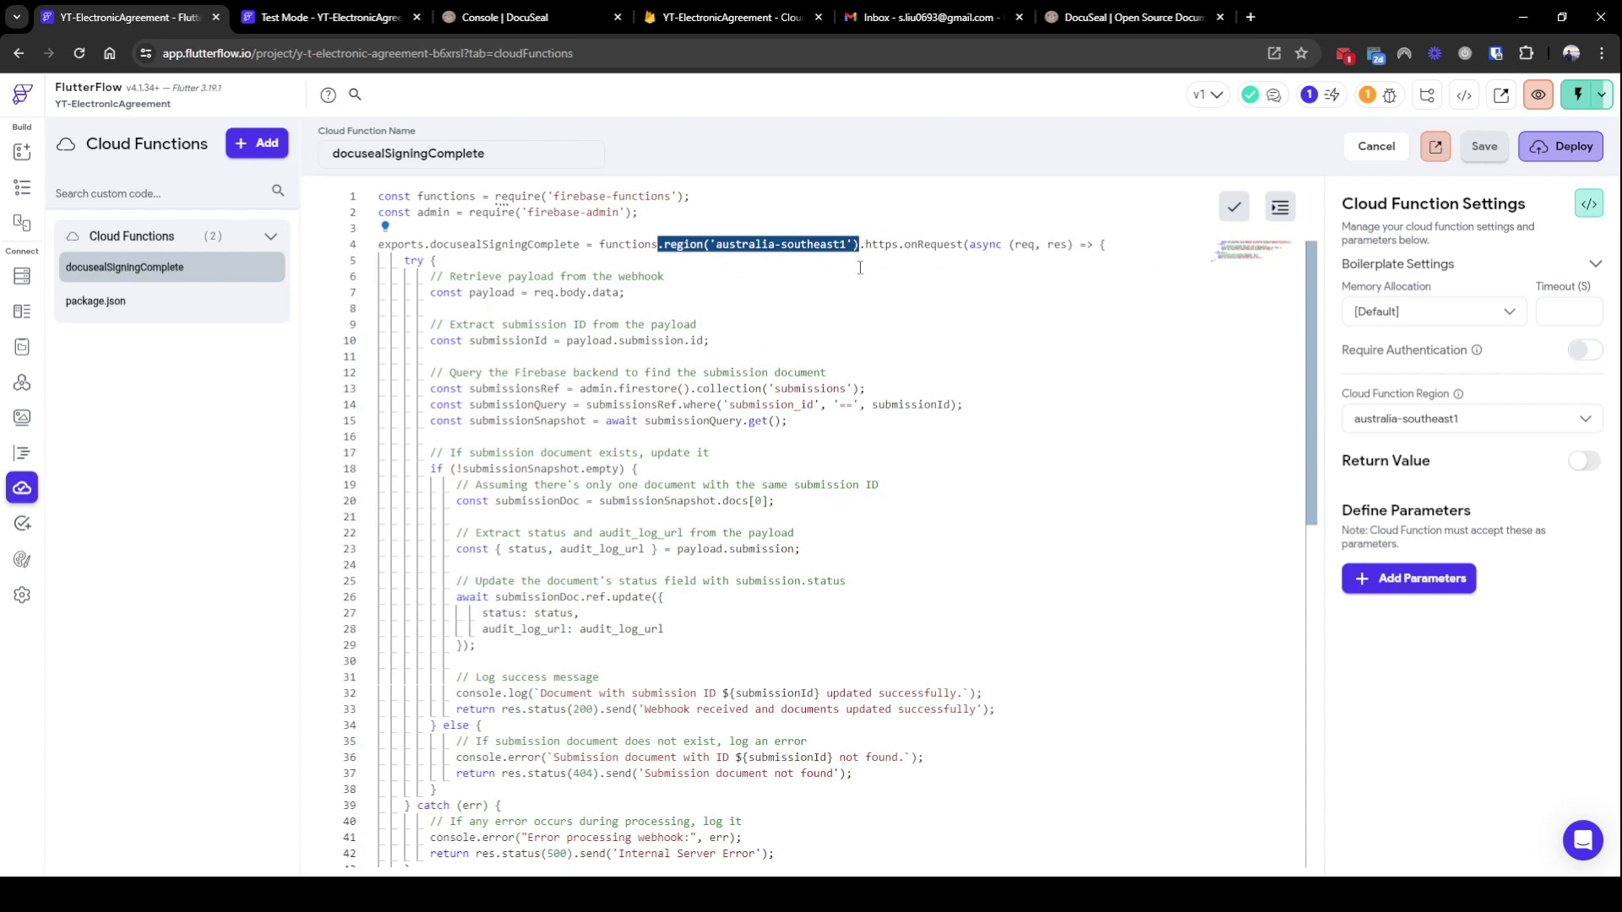
pyautogui.click(661, 244)
pyautogui.moveTo(661, 244); pyautogui.dragTo(859, 244)
pyautogui.moveTo(764, 404); pyautogui.dragTo(784, 403)
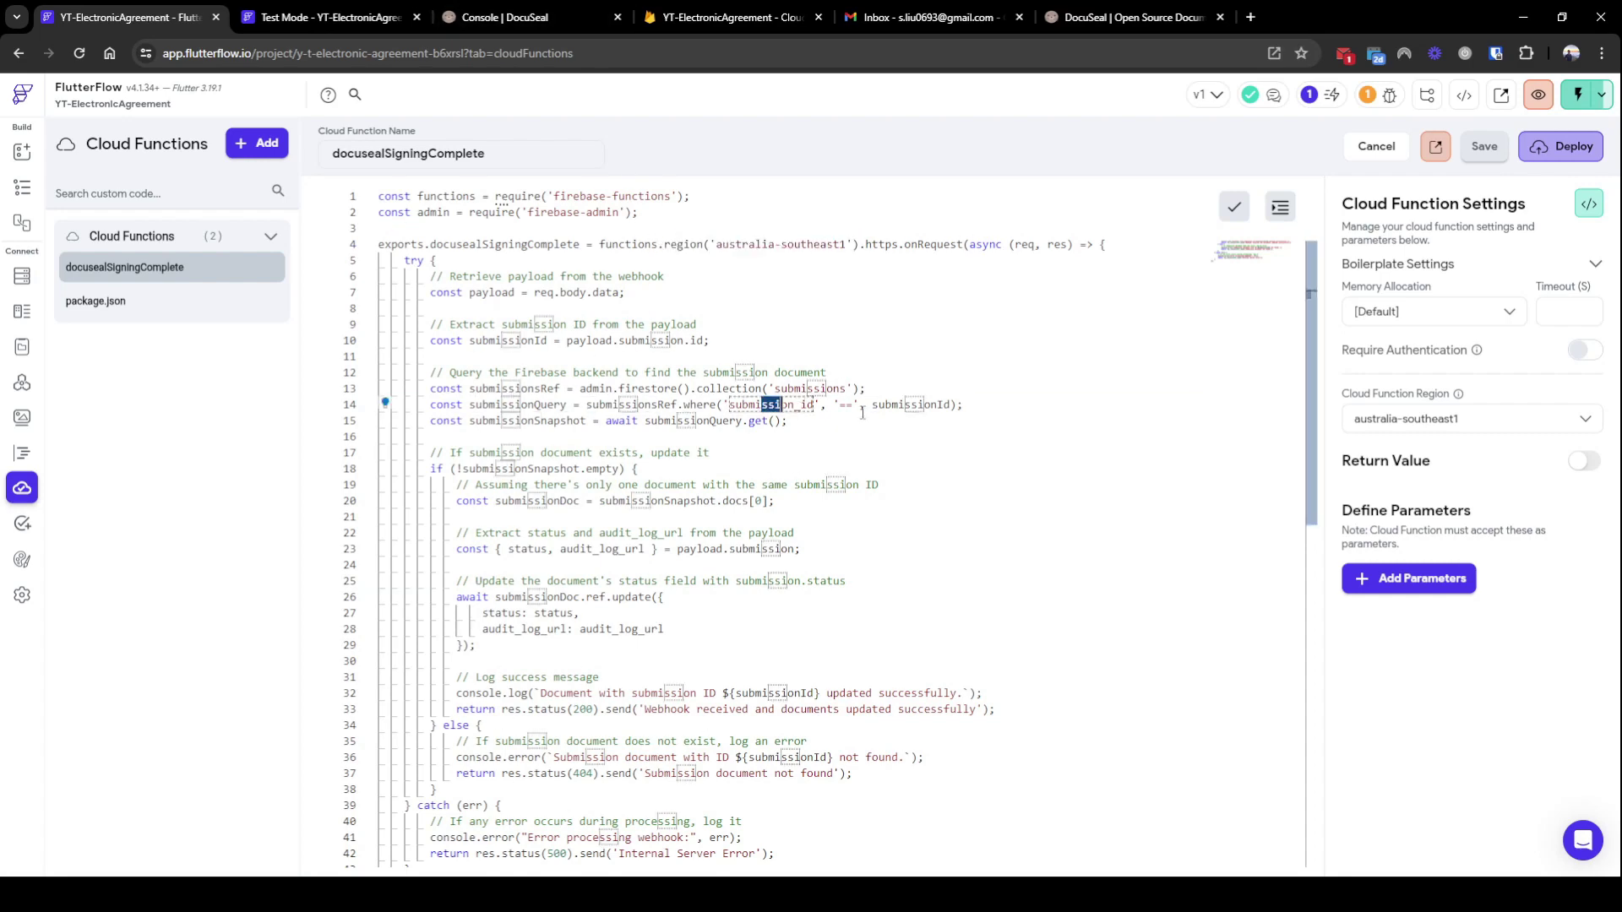
pyautogui.scroll(-1, 761, 405)
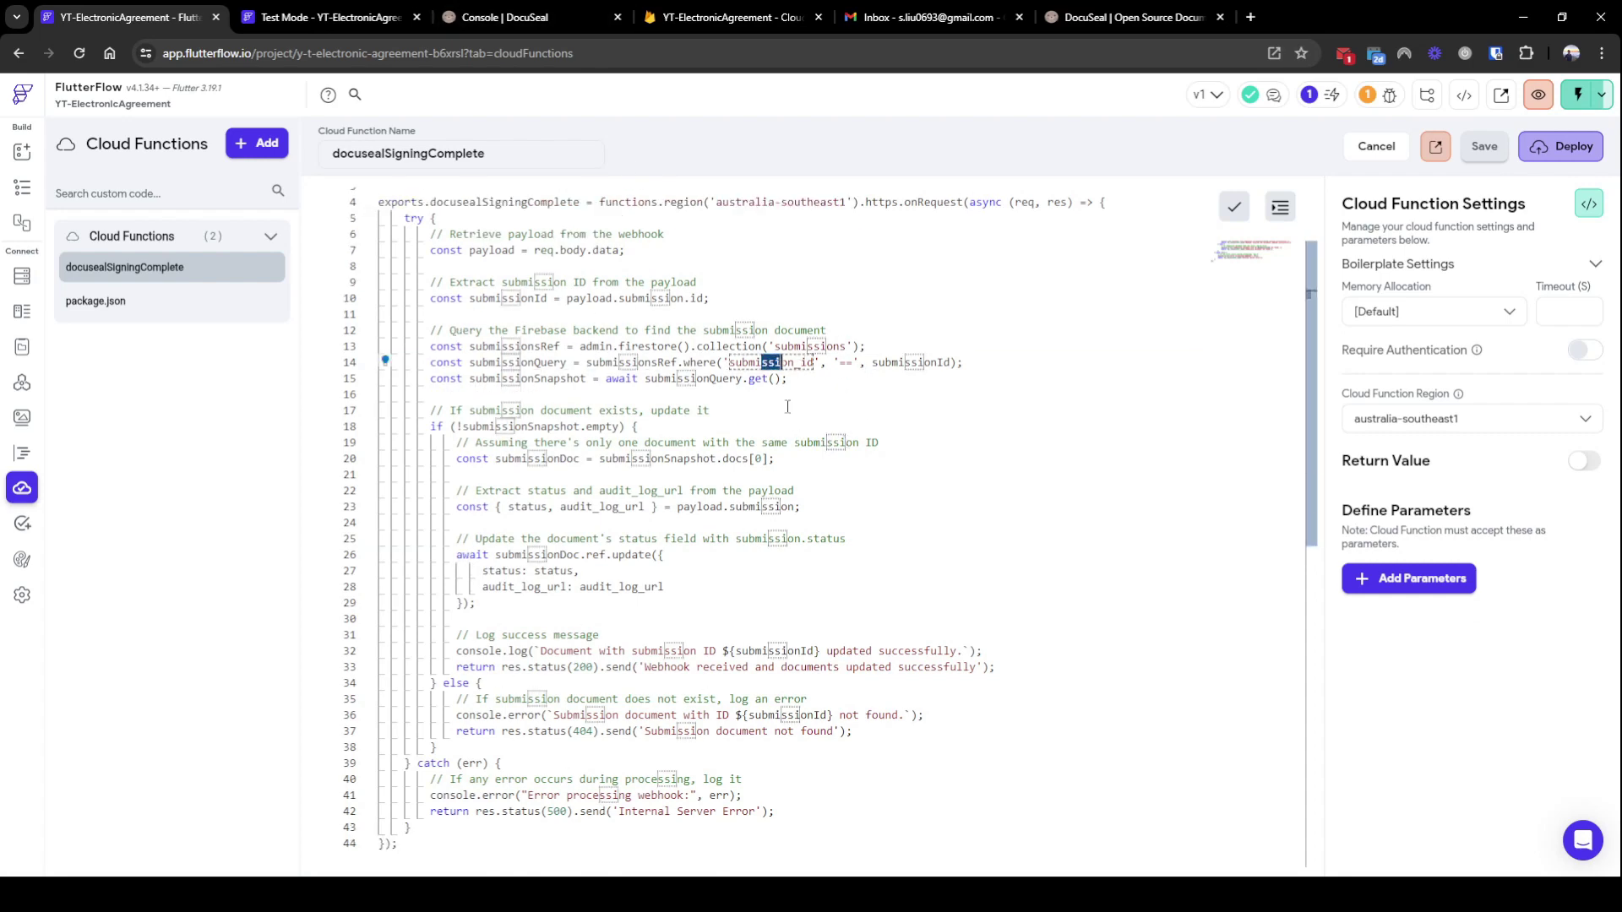
pyautogui.click(745, 475)
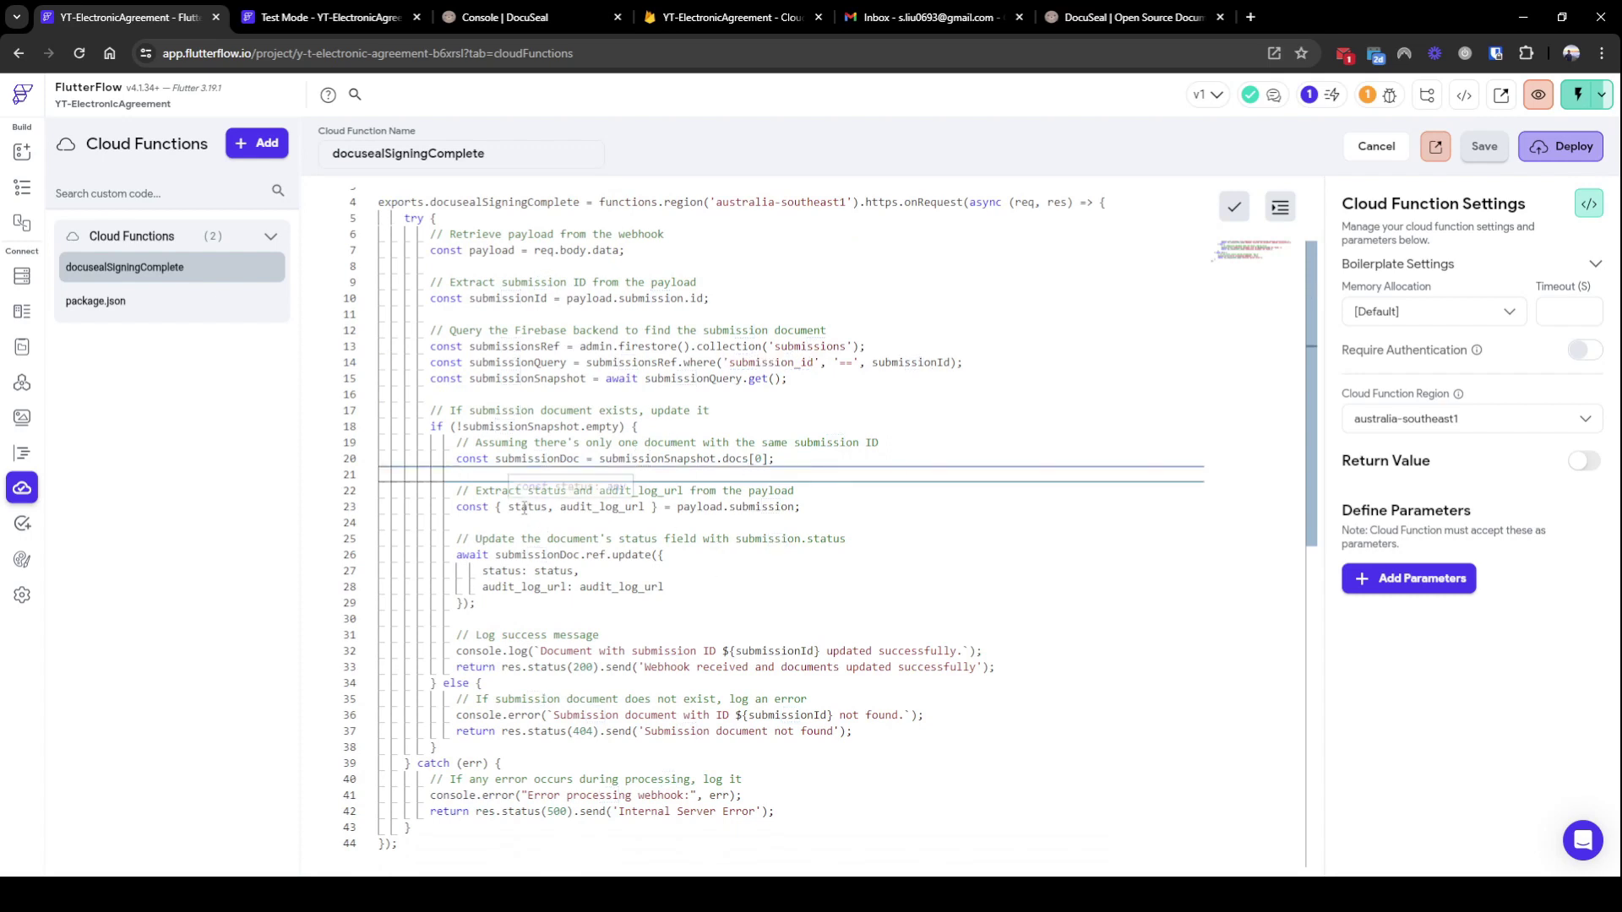
pyautogui.click(606, 511)
pyautogui.doubleClick(605, 510)
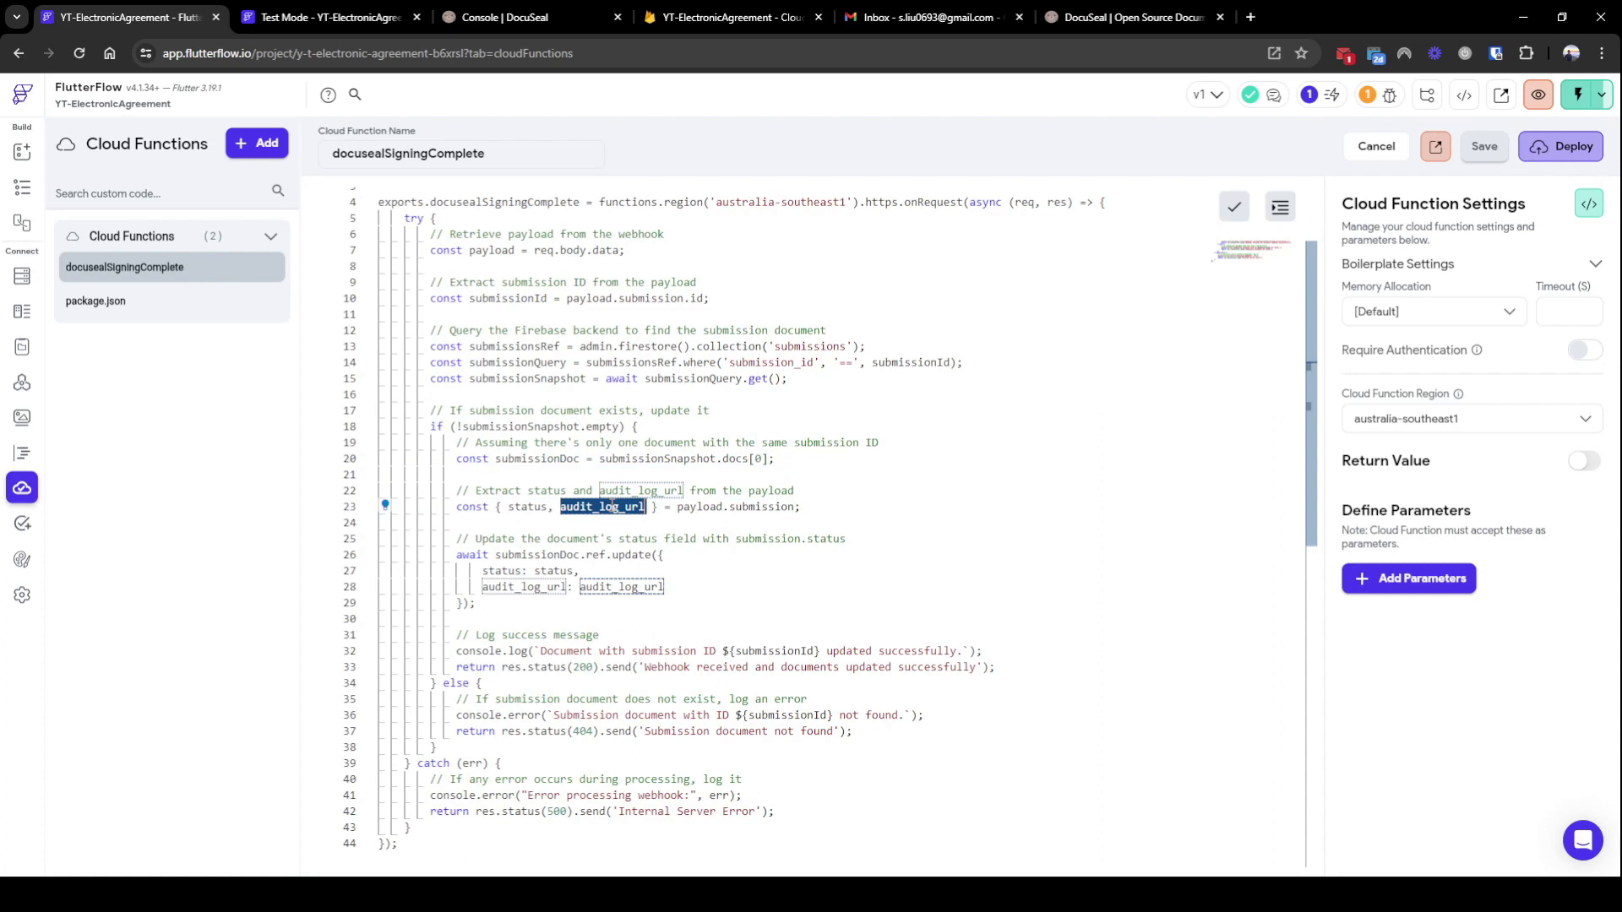
pyautogui.moveTo(602, 506)
pyautogui.scroll(-1, 606, 510)
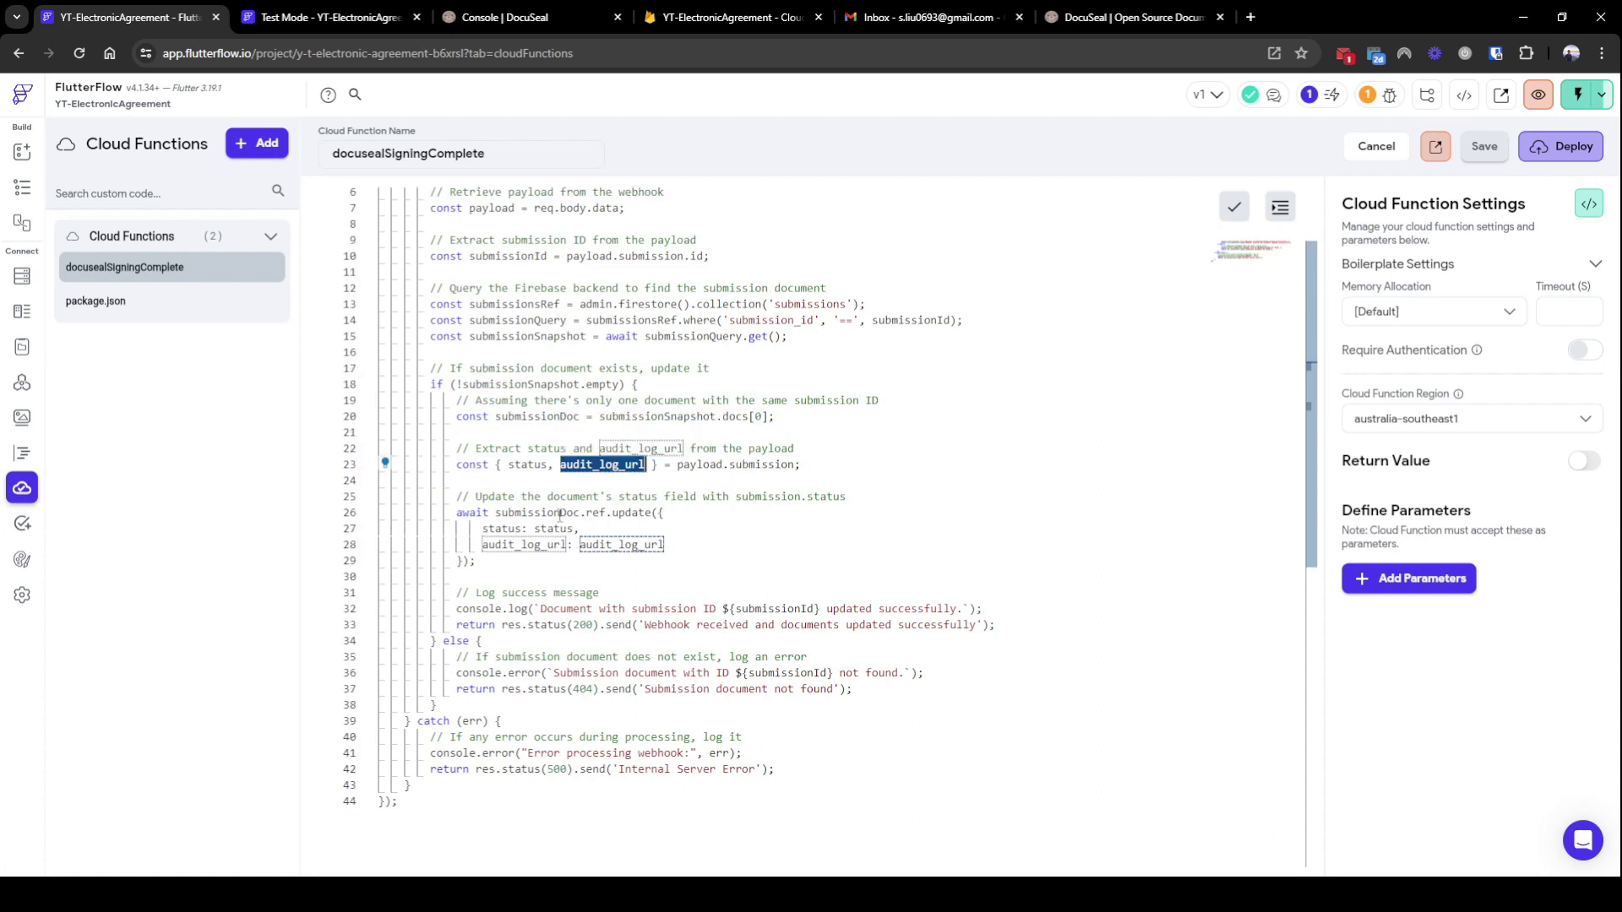
pyautogui.doubleClick(538, 514)
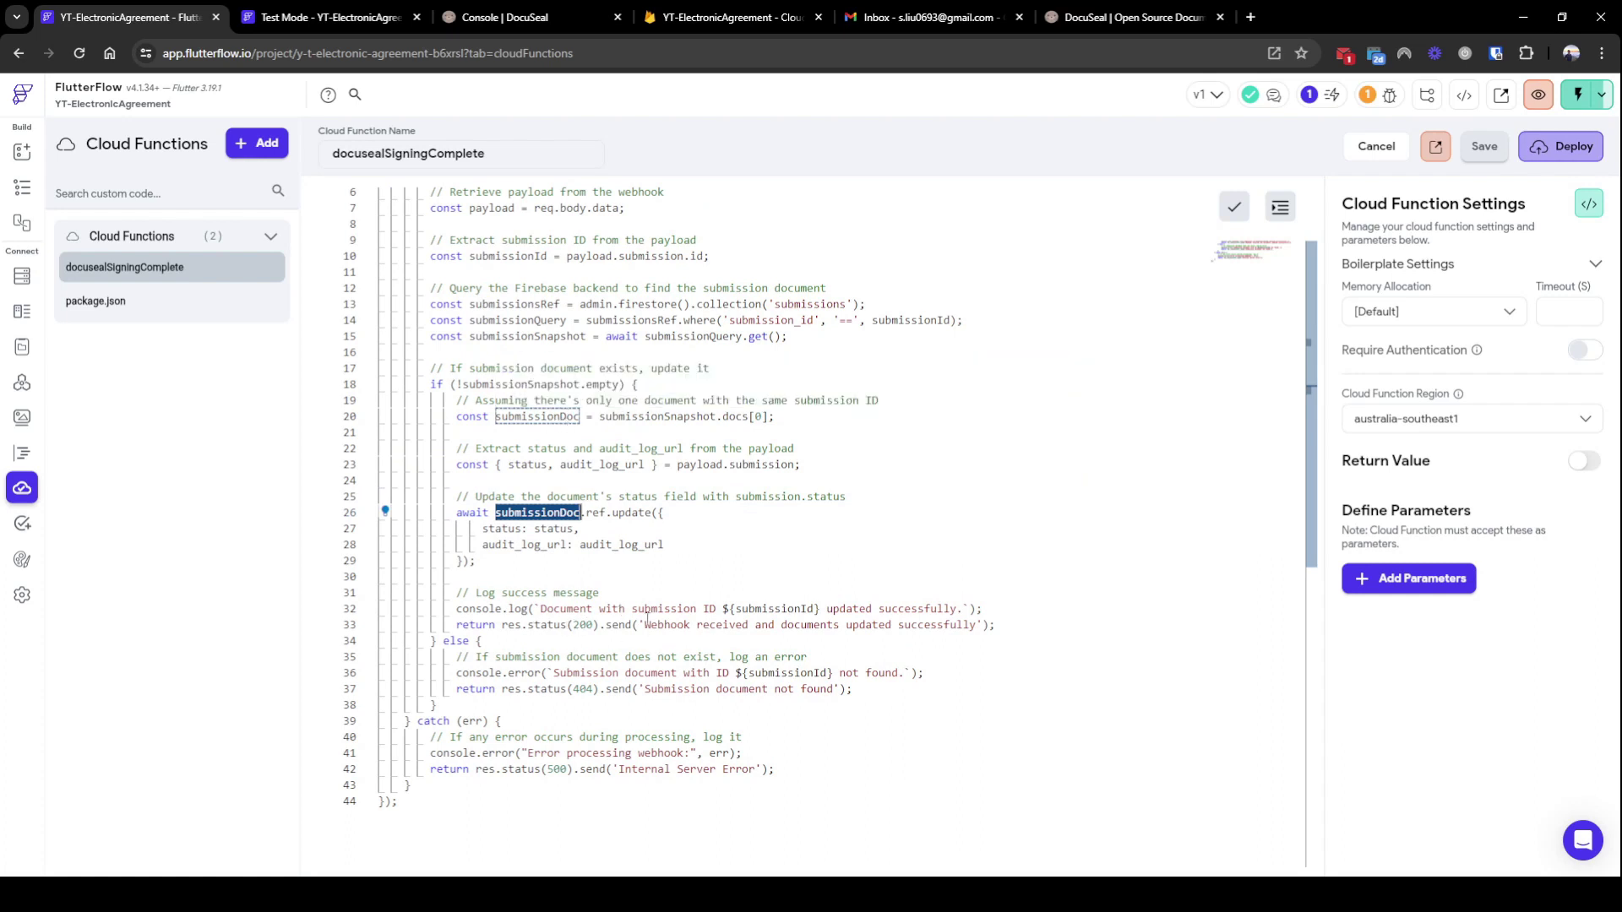
# Navigate to DocuSeal's API Reference and its Form Webhook section.
pyautogui.click(1115, 17)
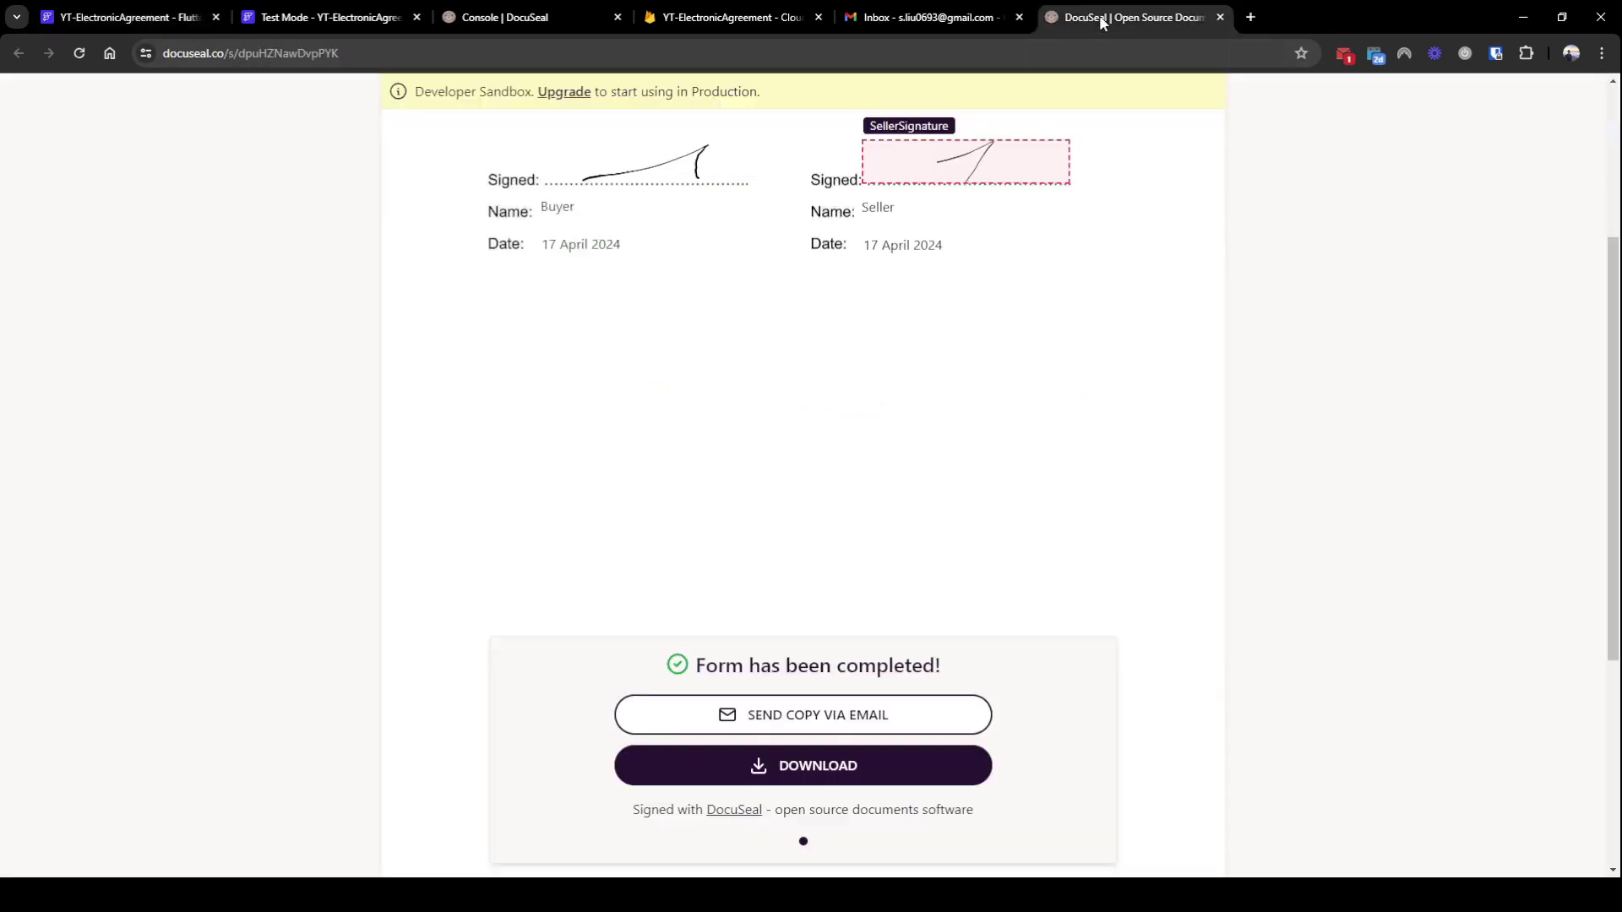
pyautogui.click(506, 16)
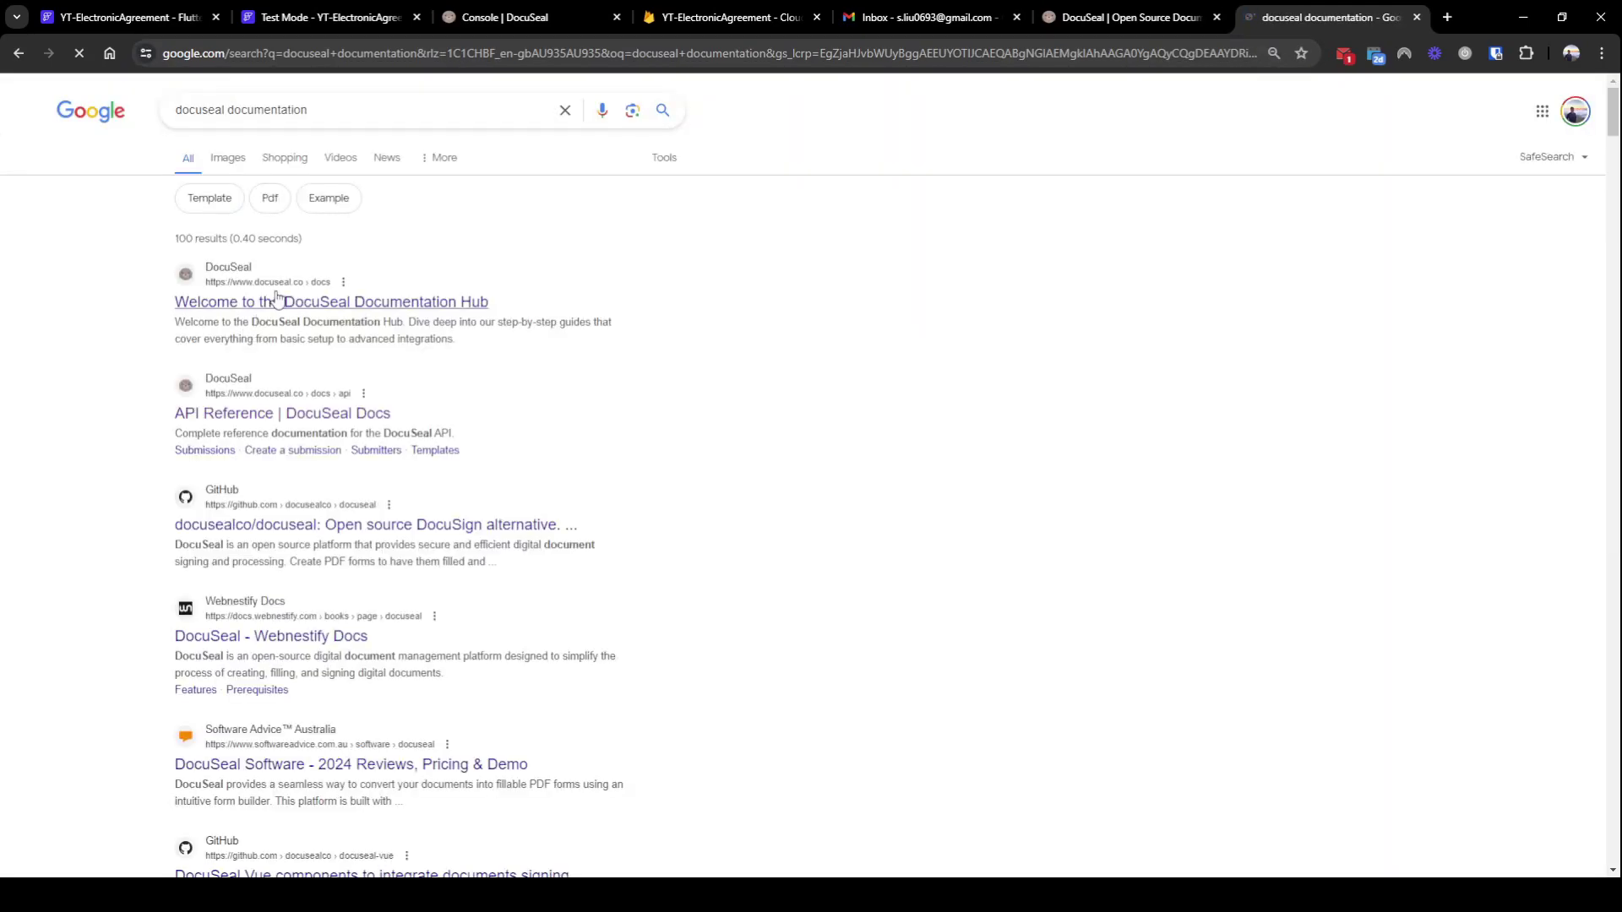
pyautogui.click(281, 413)
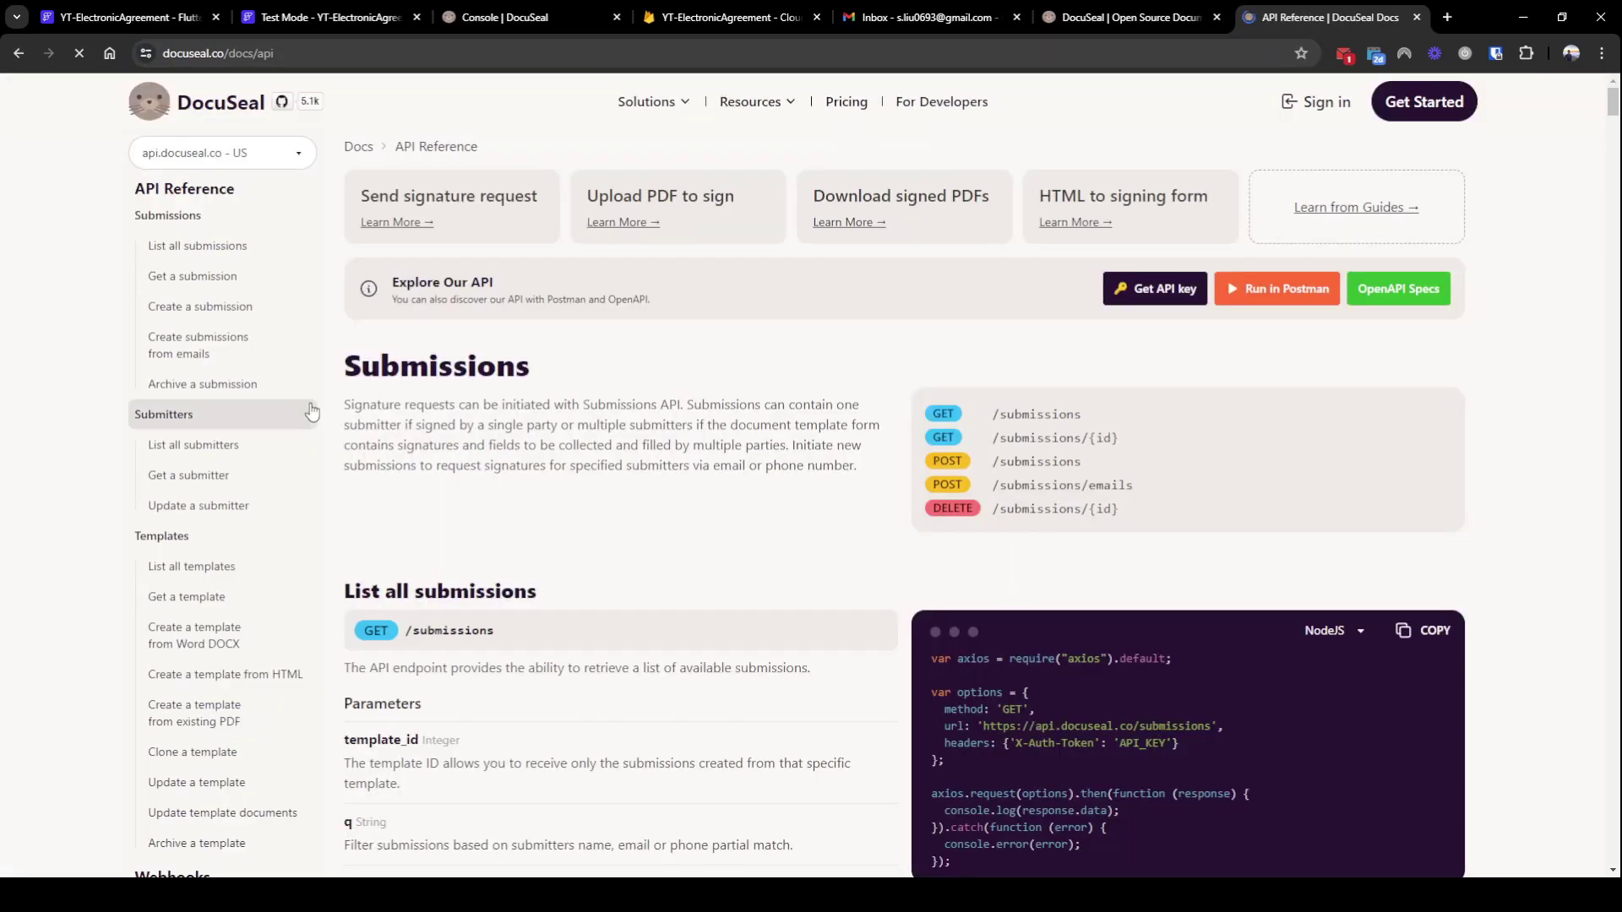
pyautogui.scroll(-5, 634, 507)
pyautogui.scroll(-5, 633, 507)
pyautogui.click(187, 854)
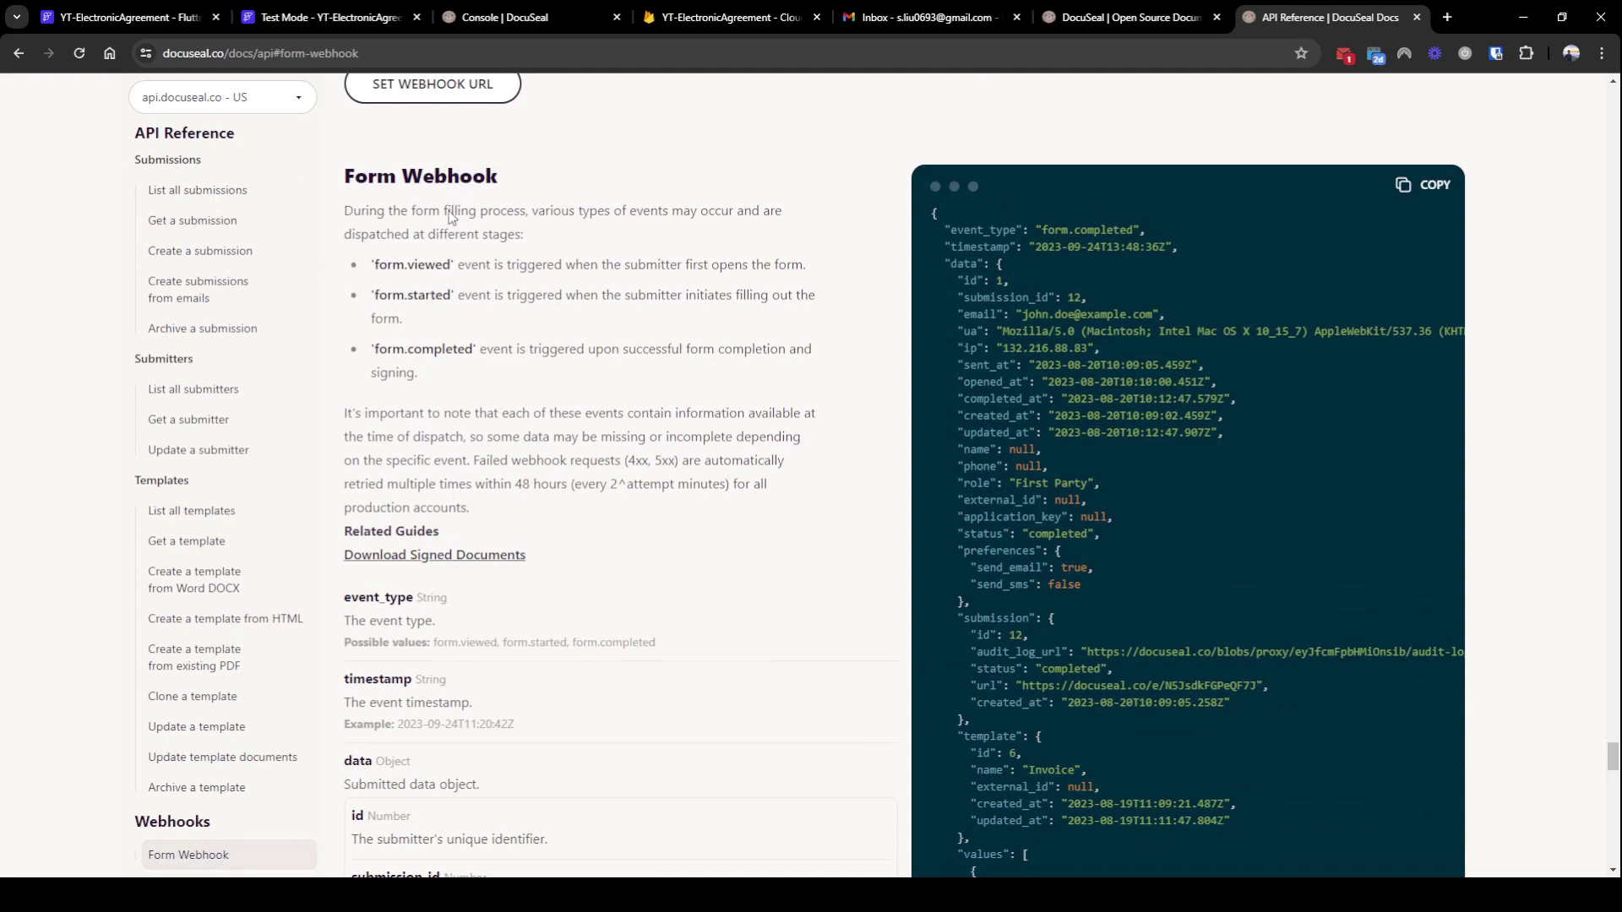
# Review the payload's form.viewed event, opened/completed timestamps, and webhook retry explanation.
pyautogui.doubleClick(425, 265)
pyautogui.click(437, 298)
pyautogui.scroll(-2, 968, 374)
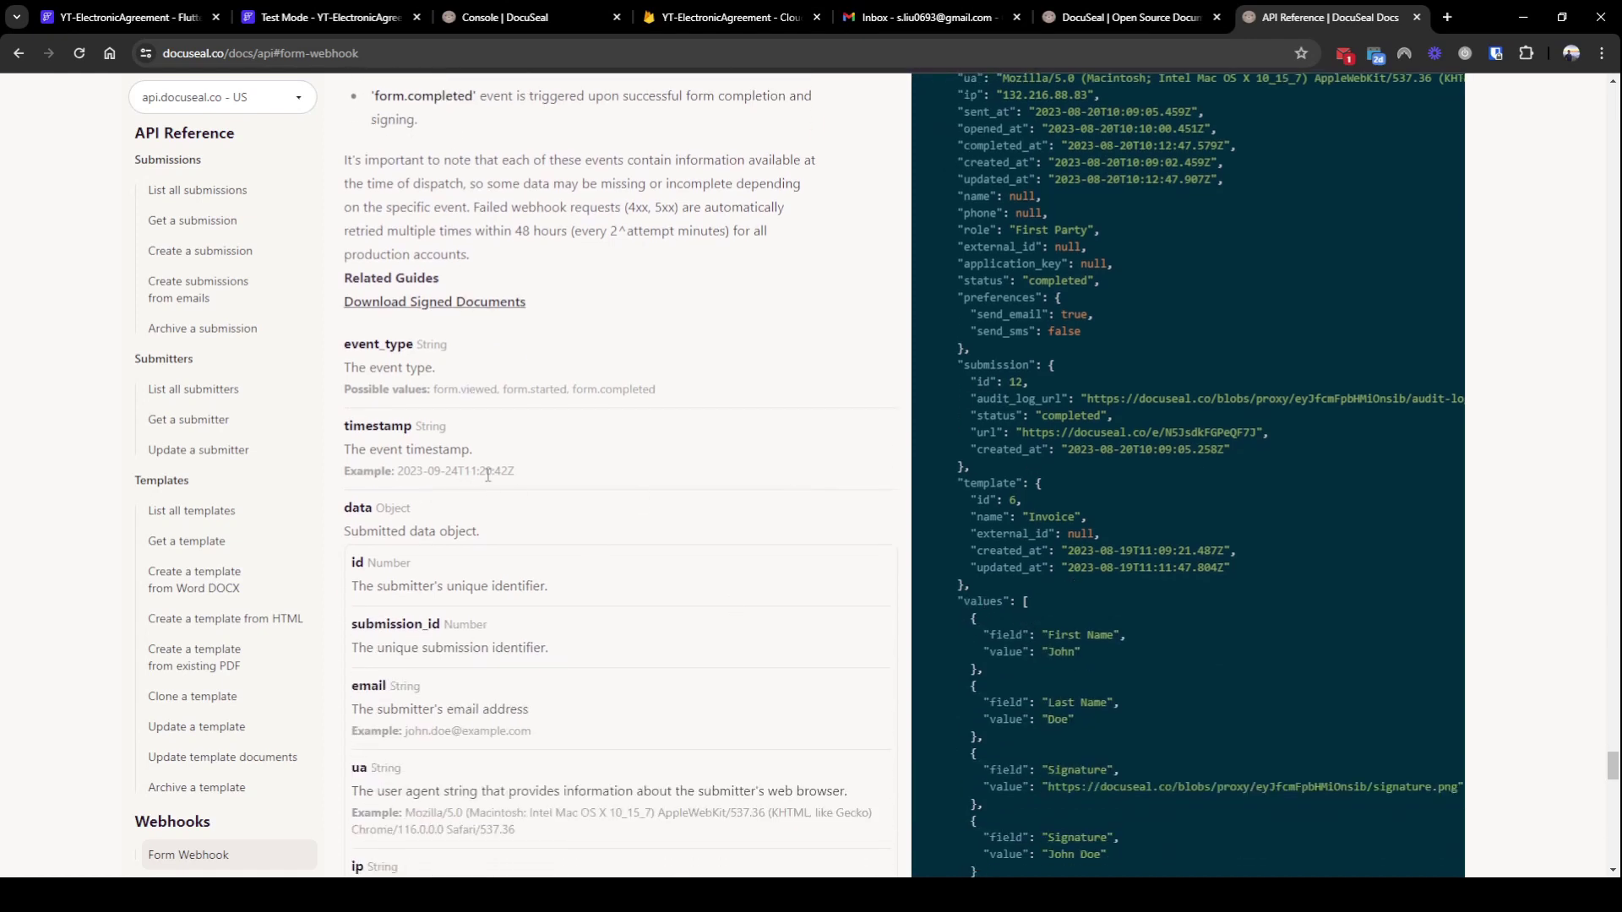
pyautogui.scroll(-5, 1043, 523)
pyautogui.scroll(3, 1044, 528)
pyautogui.scroll(2, 1088, 466)
pyautogui.scroll(2, 1031, 652)
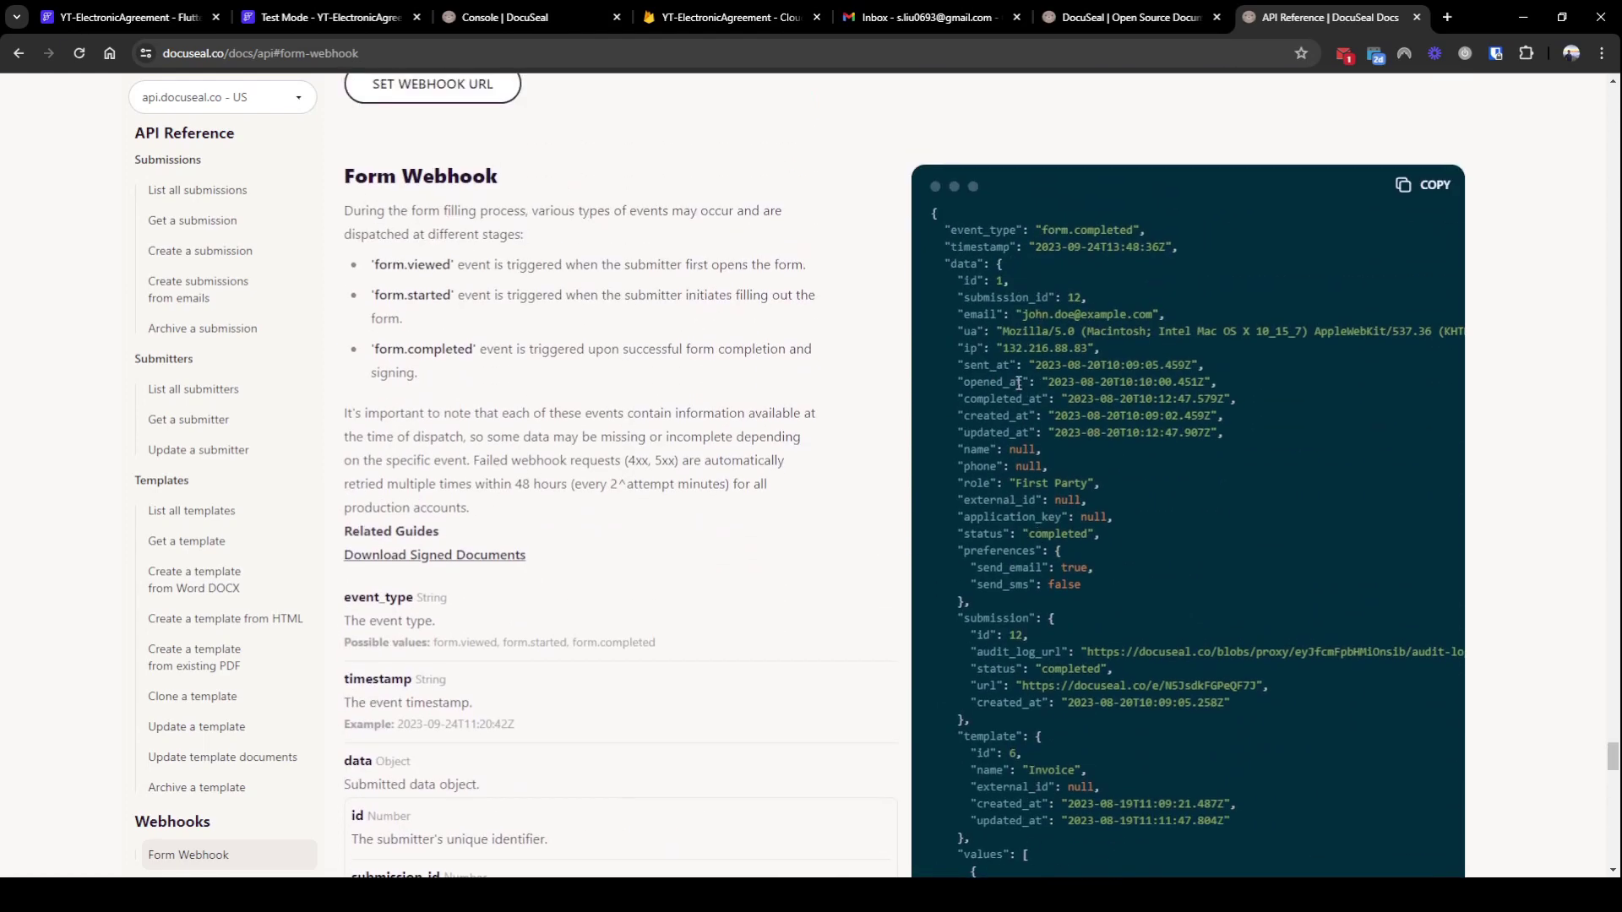
pyautogui.moveTo(1020, 383); pyautogui.dragTo(1084, 401)
pyautogui.click(1055, 405)
pyautogui.moveTo(619, 475); pyautogui.dragTo(606, 513)
pyautogui.click(607, 513)
pyautogui.click(174, 24)
# Copy the docusealSigningComplete function's Trigger URL from its TRIGGER tab in Cloud Console.
pyautogui.click(739, 417)
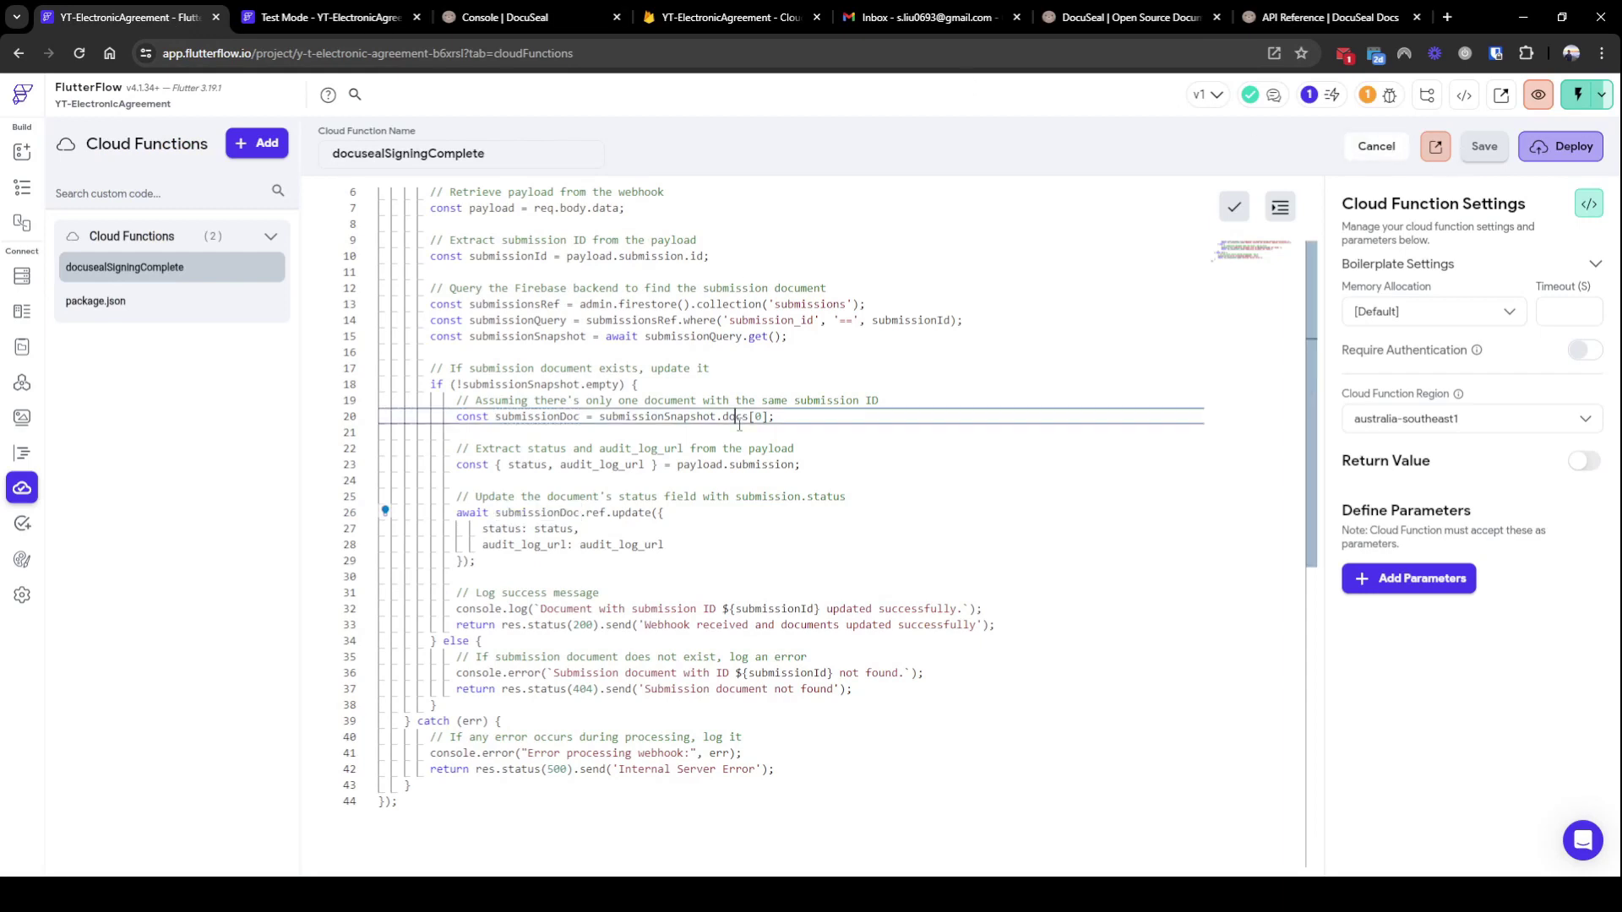
pyautogui.scroll(2, 738, 426)
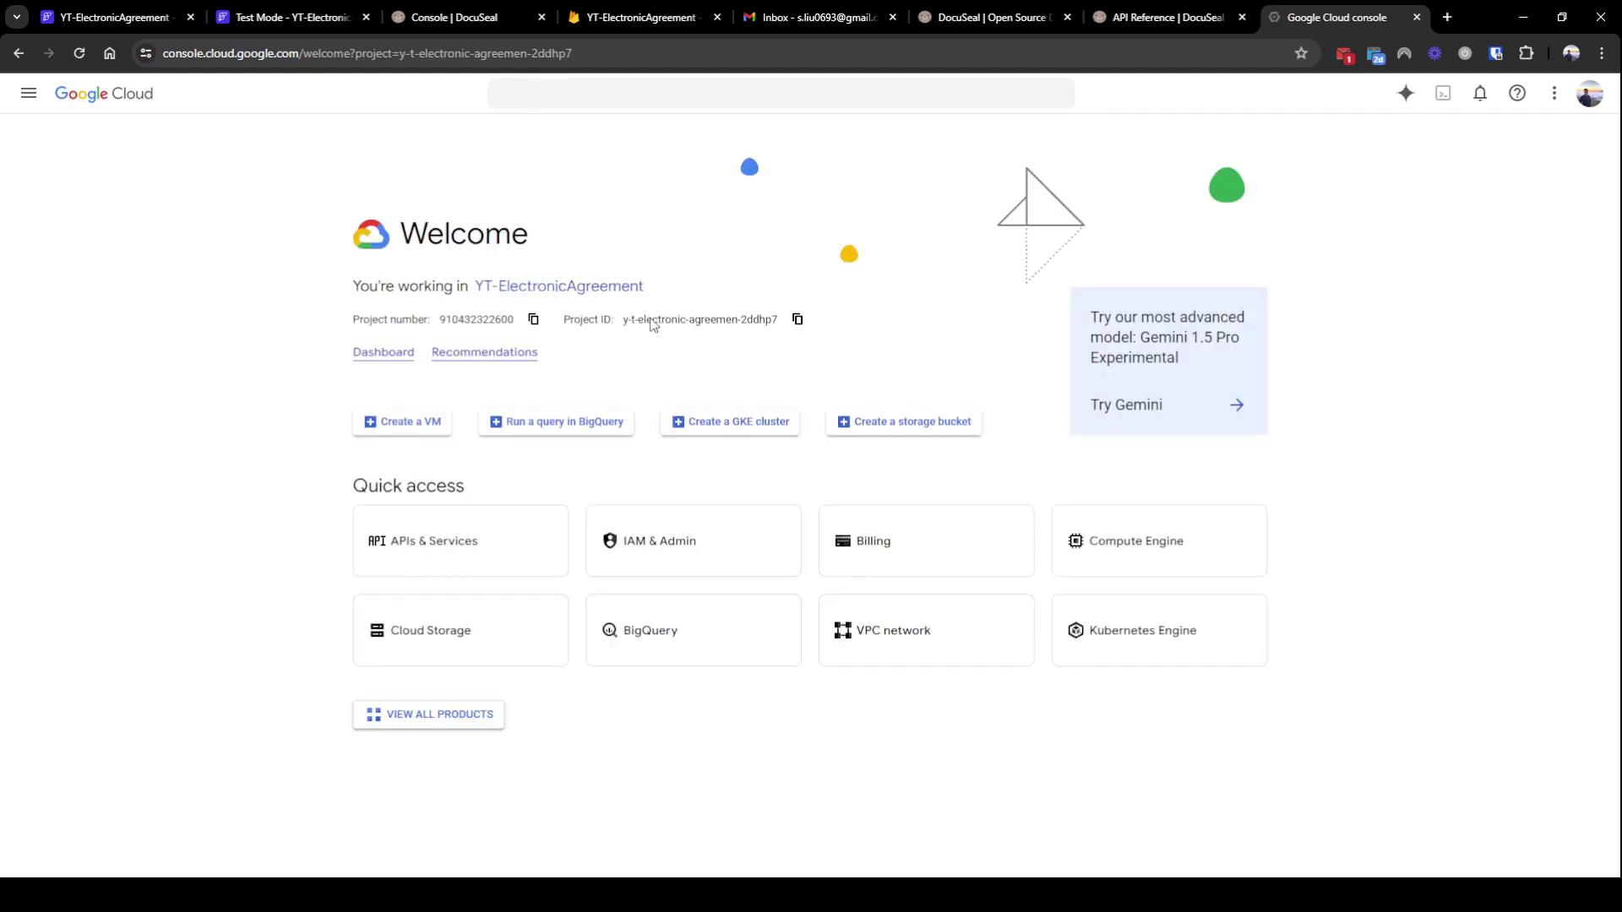
pyautogui.click(729, 93)
pyautogui.write('cloud fun')
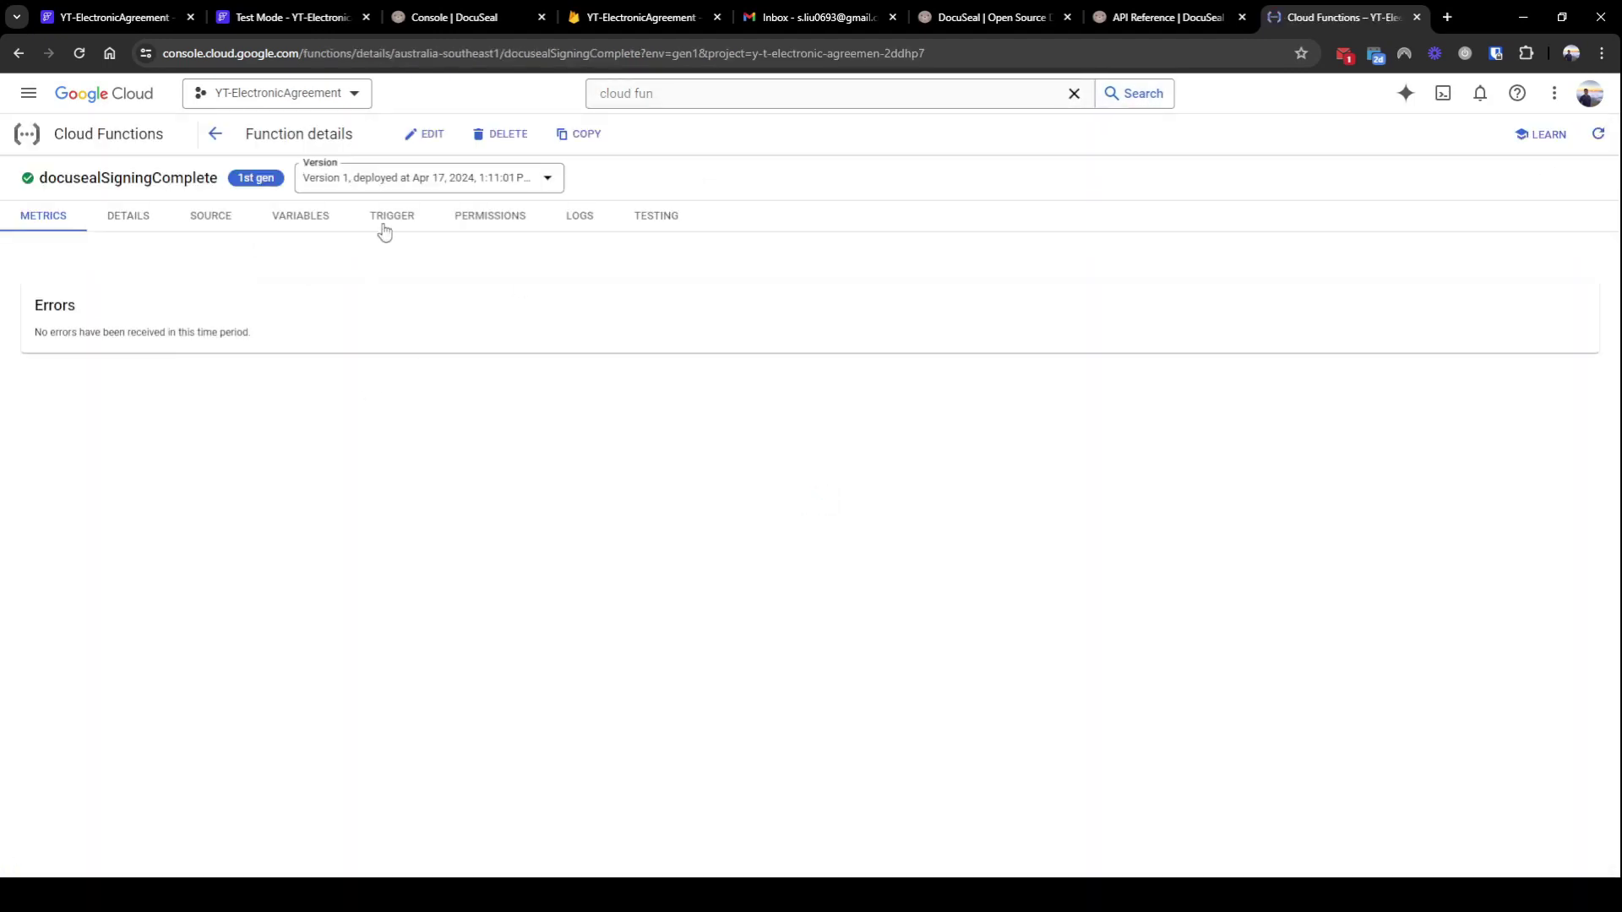
pyautogui.click(392, 215)
pyautogui.click(111, 329)
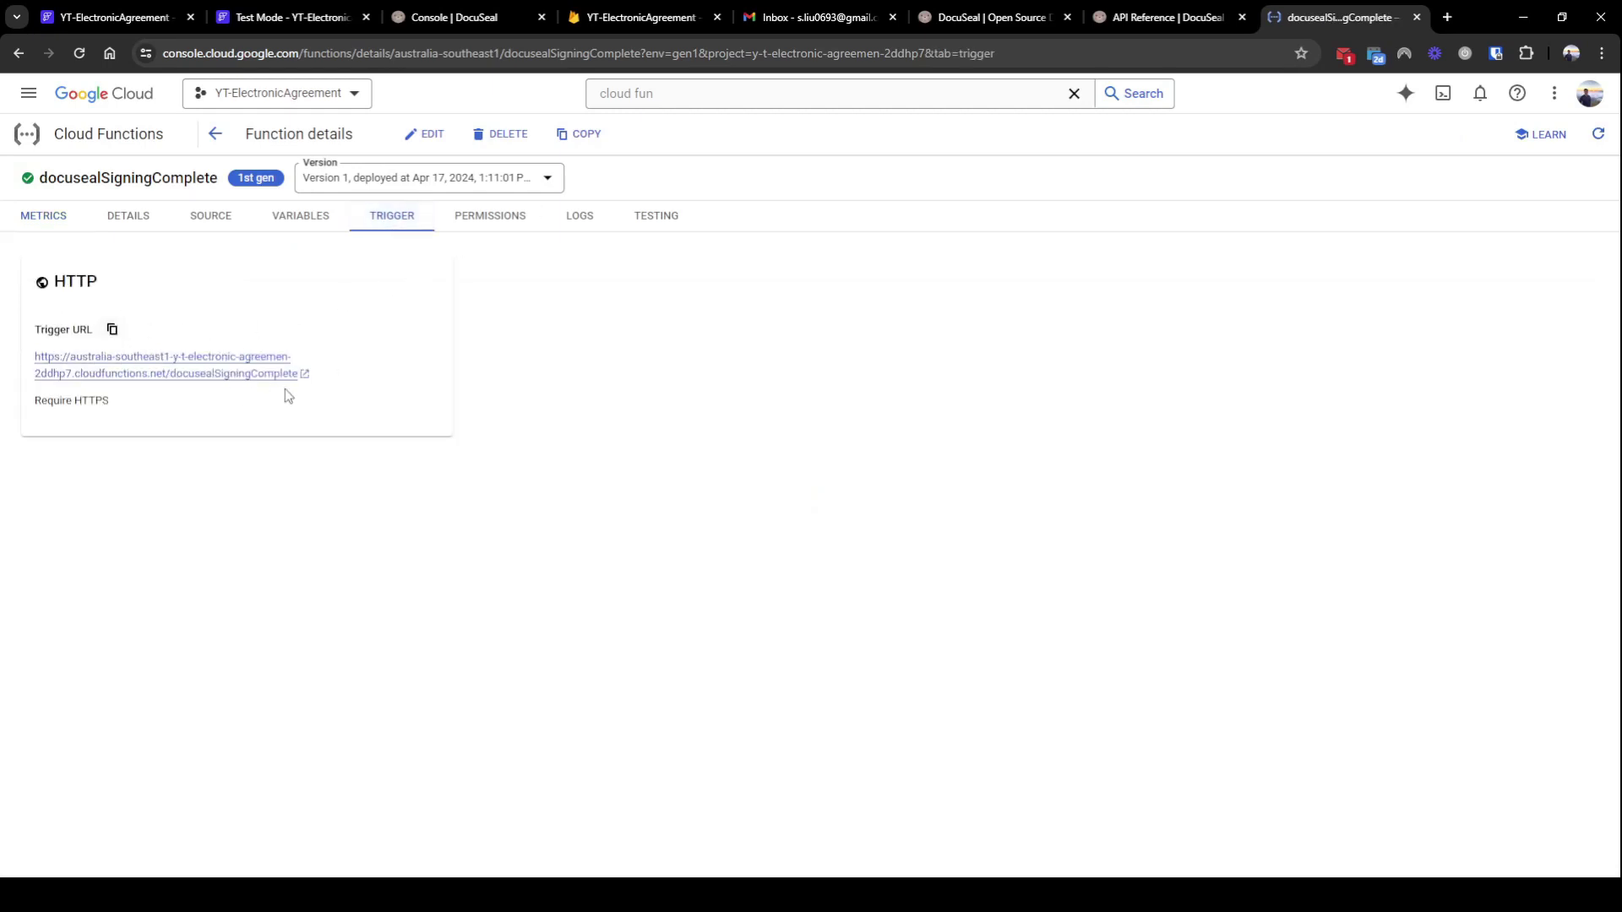
pyautogui.click(1008, 24)
# Replace DocuSeal's test Webhook URL with the cloud function trigger URL and save it.
pyautogui.click(454, 16)
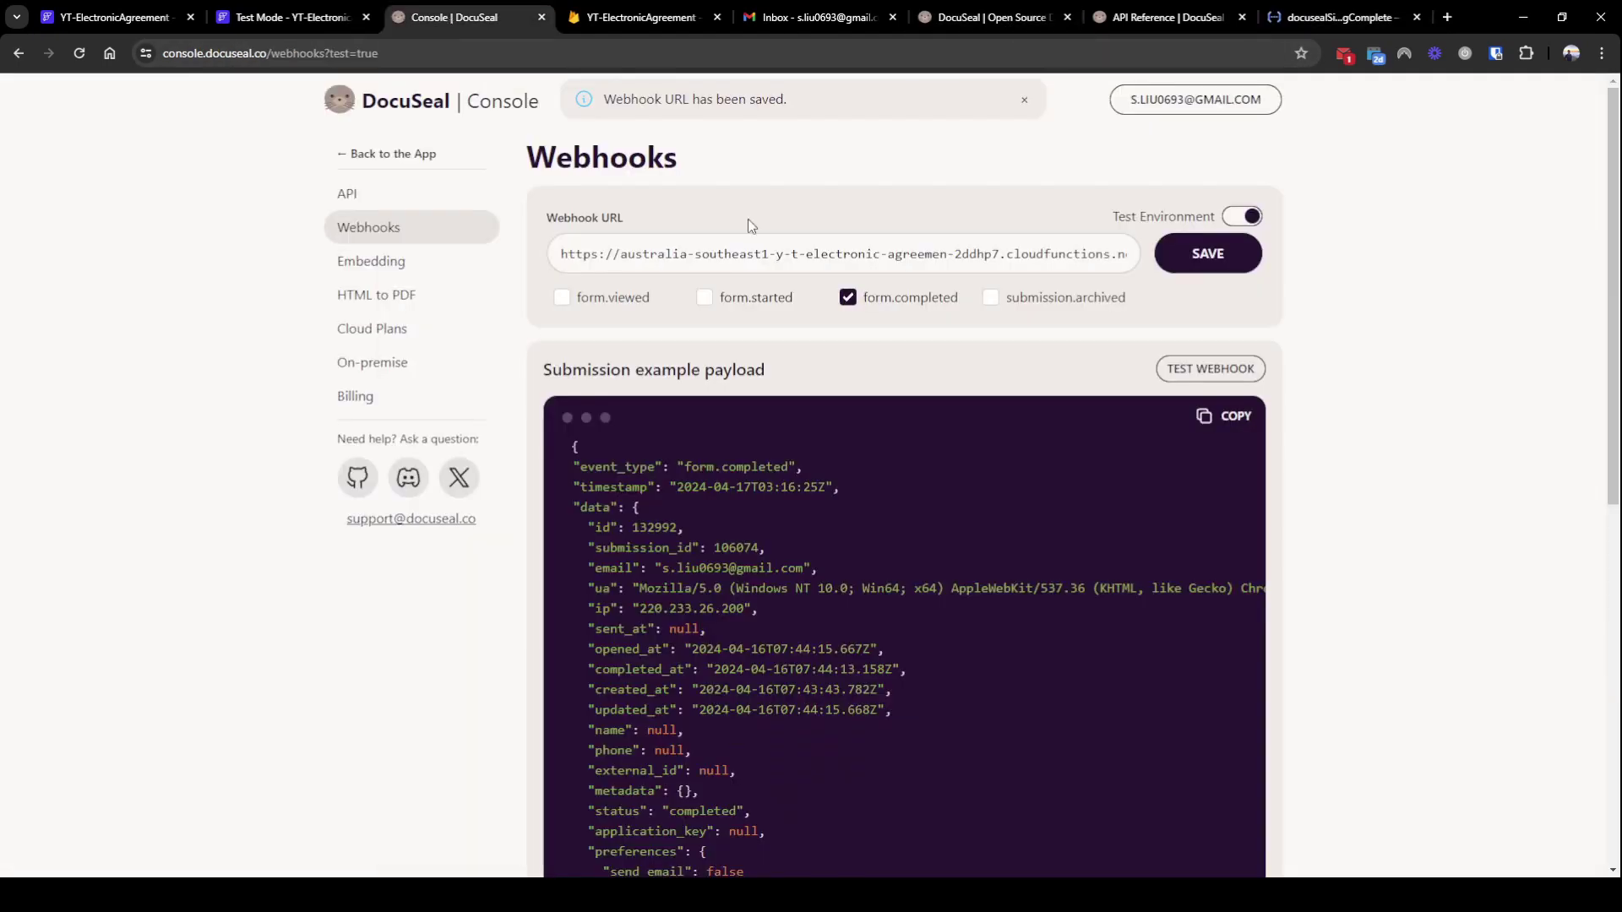
pyautogui.click(651, 254)
pyautogui.hotkey('ctrl', 'a')
pyautogui.press('End')
pyautogui.click(1186, 262)
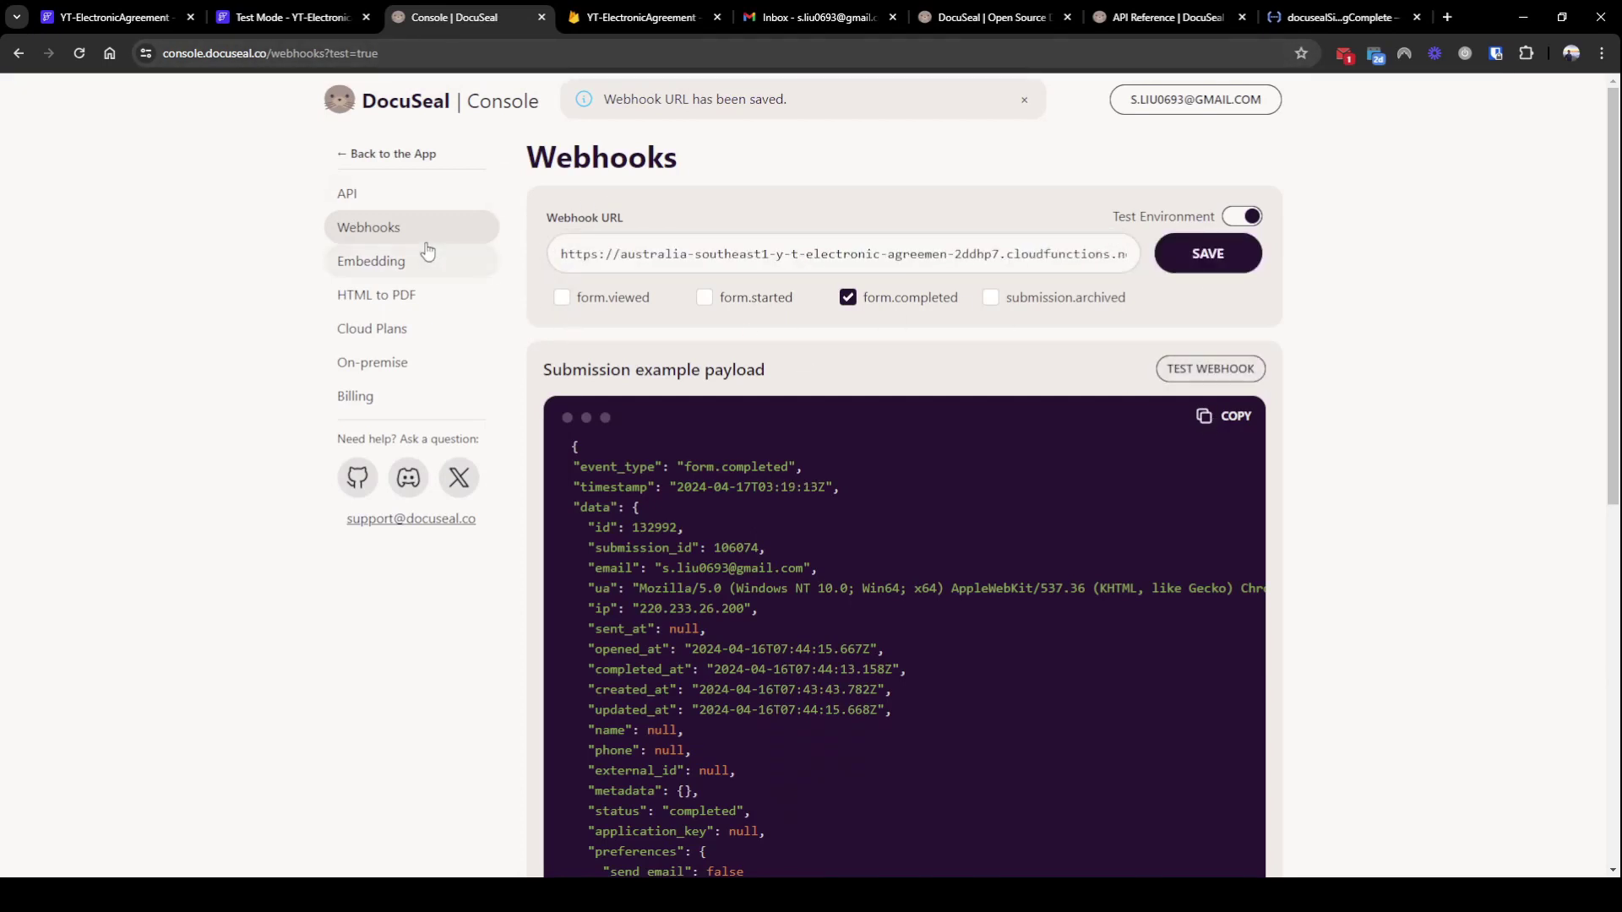
pyautogui.click(285, 17)
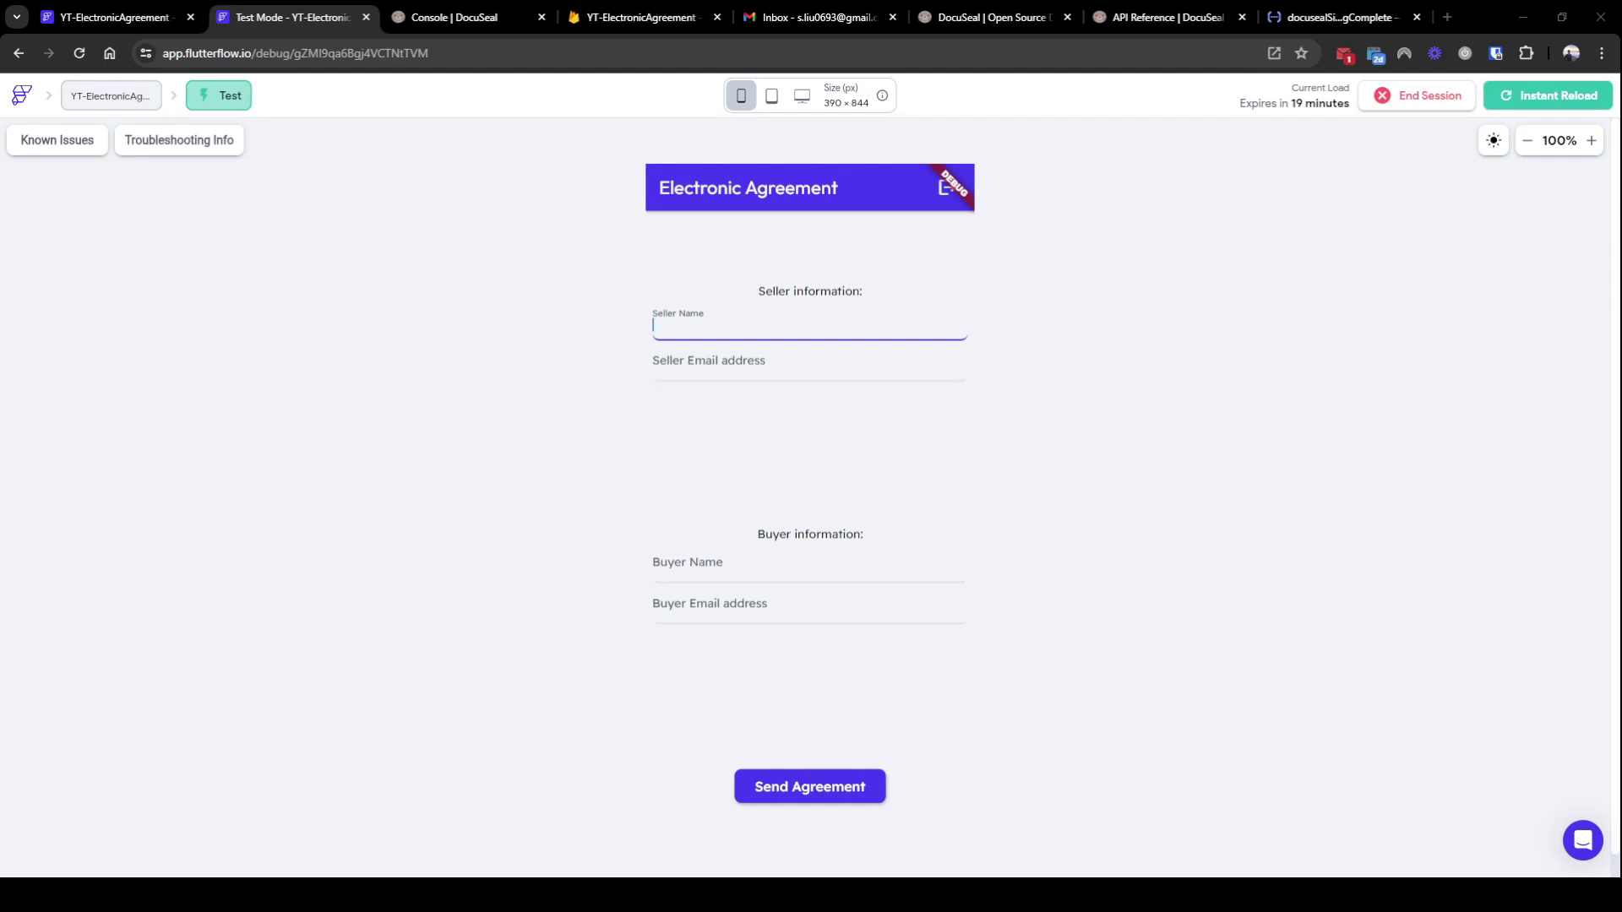
pyautogui.write('Seller')
# Enter seller and buyer names and emails, fix the buyer email typo, and send the agreement.
pyautogui.press('Tab')
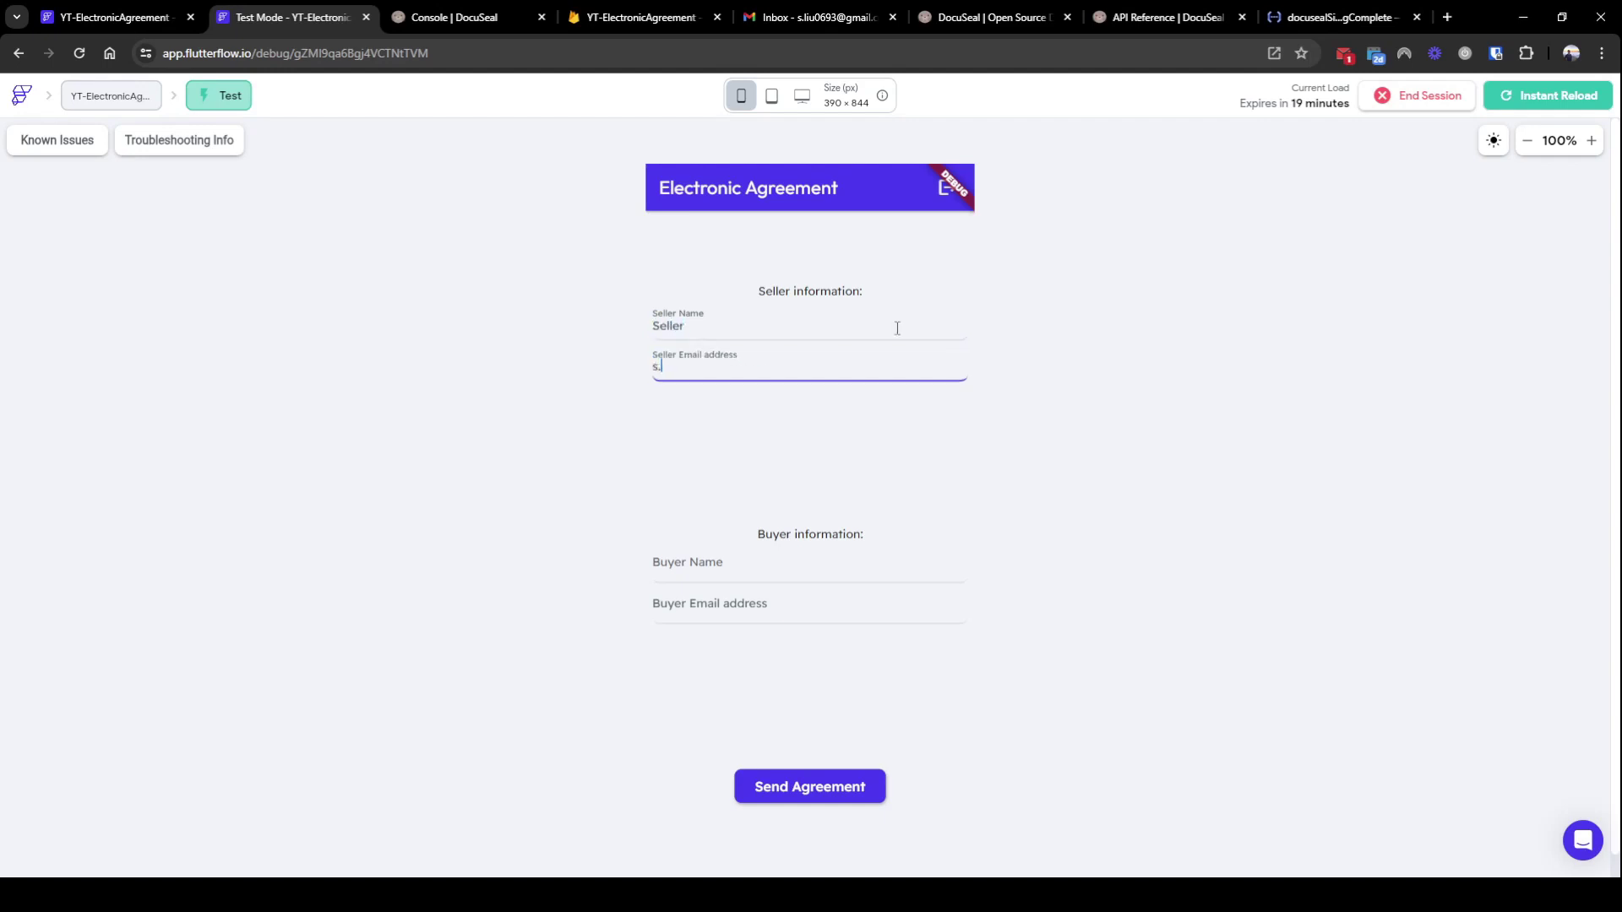
pyautogui.press('Tab')
pyautogui.write('Buyer')
pyautogui.press('Tab')
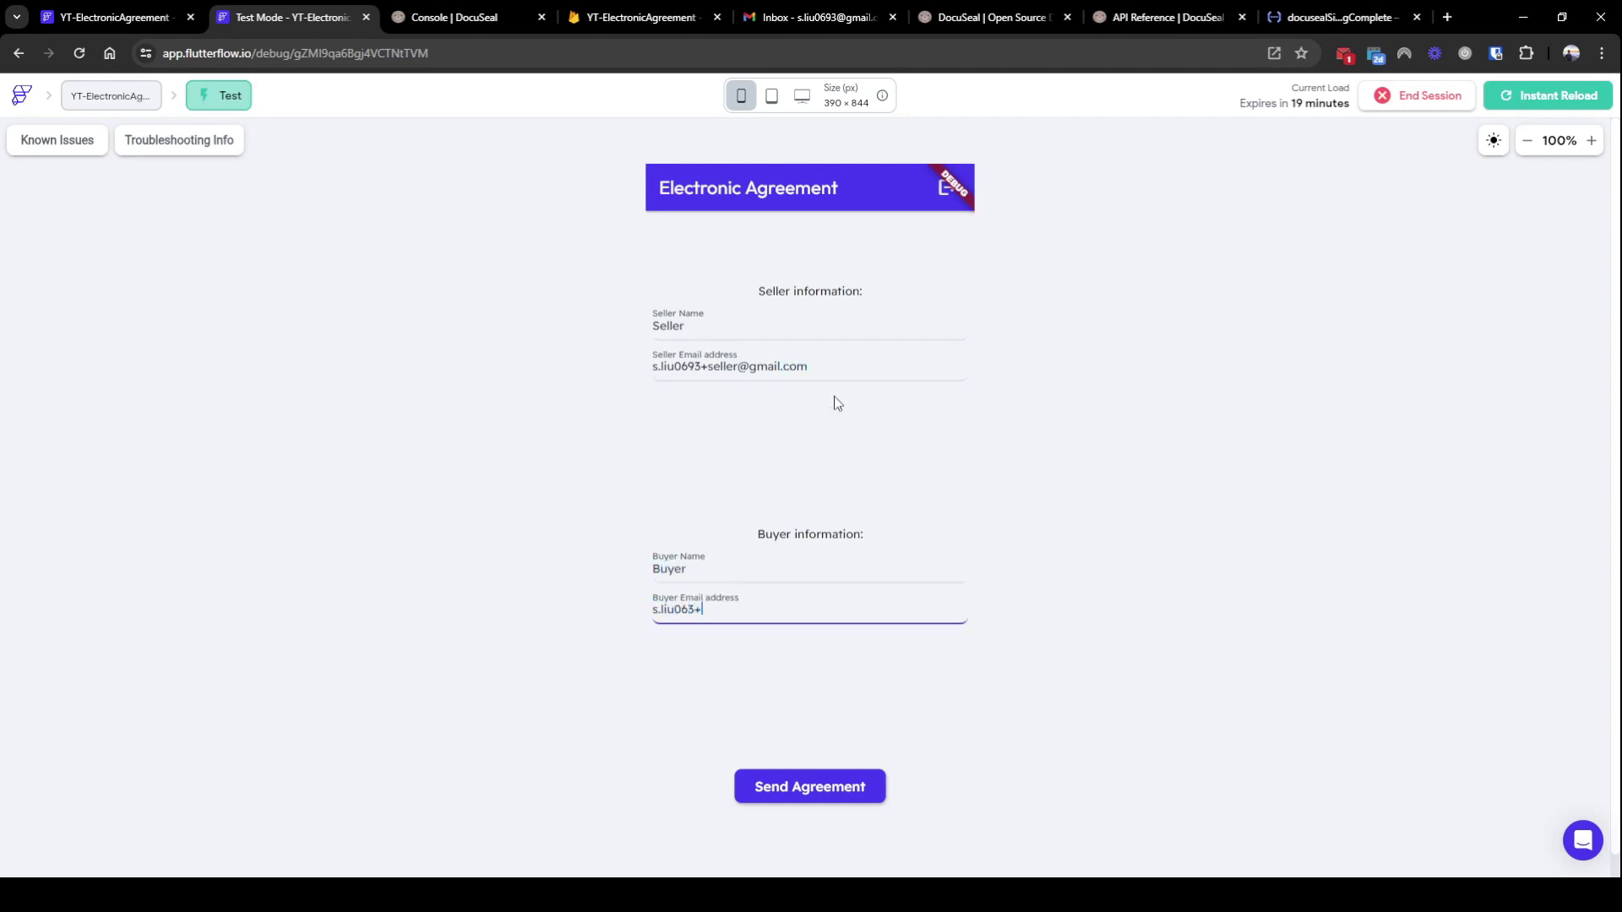
pyautogui.click(694, 610)
pyautogui.press('BackSpace')
pyautogui.click(840, 773)
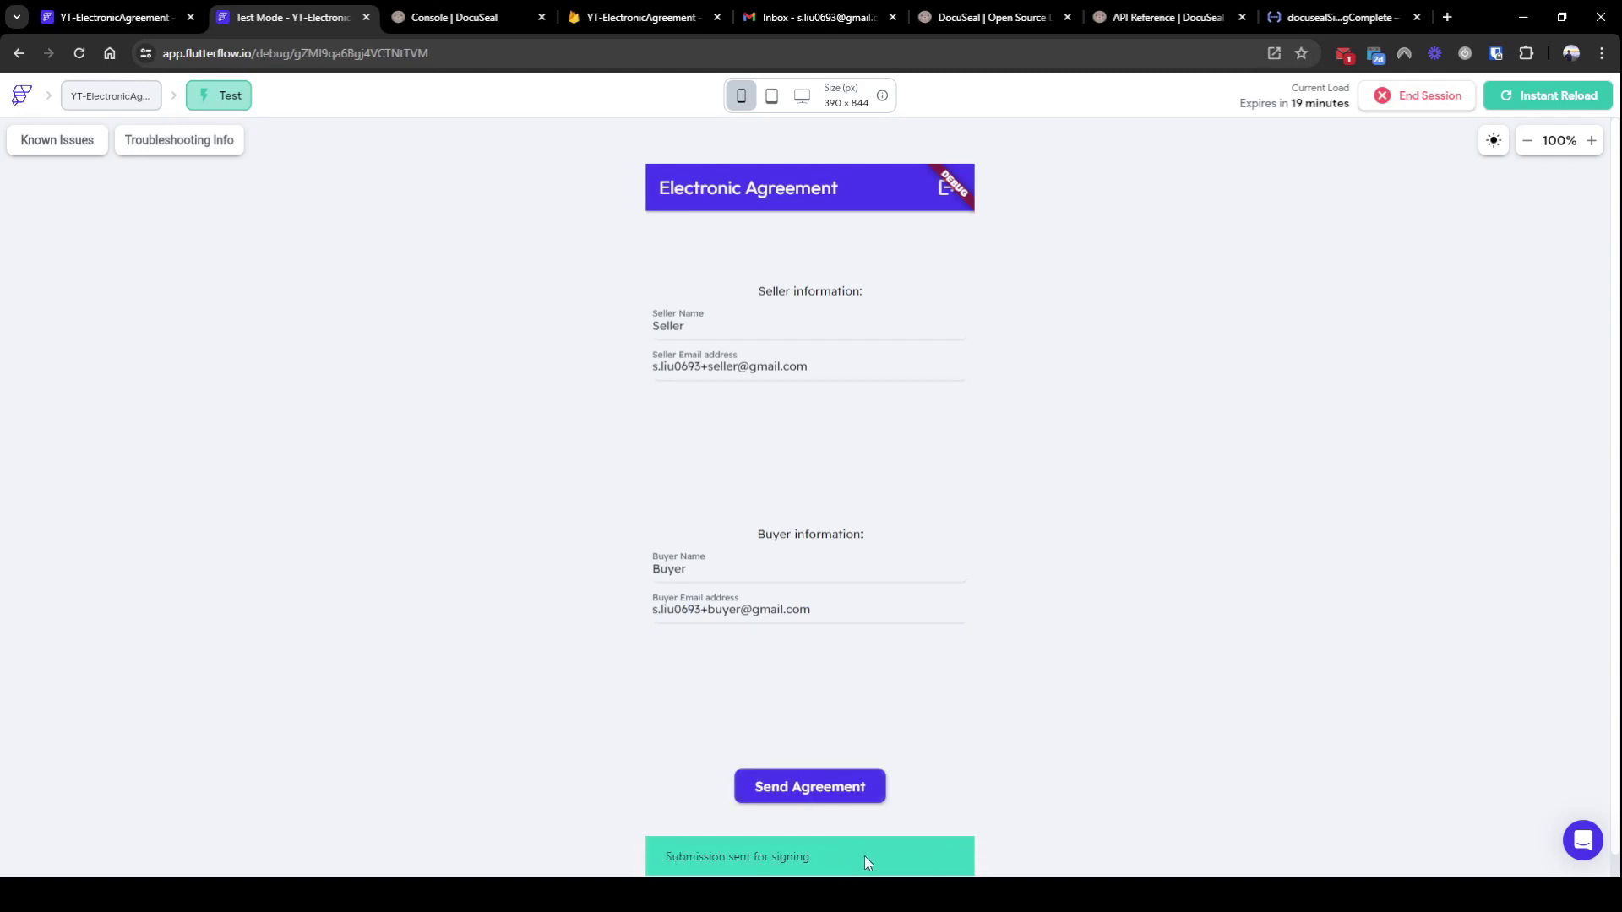
pyautogui.click(641, 17)
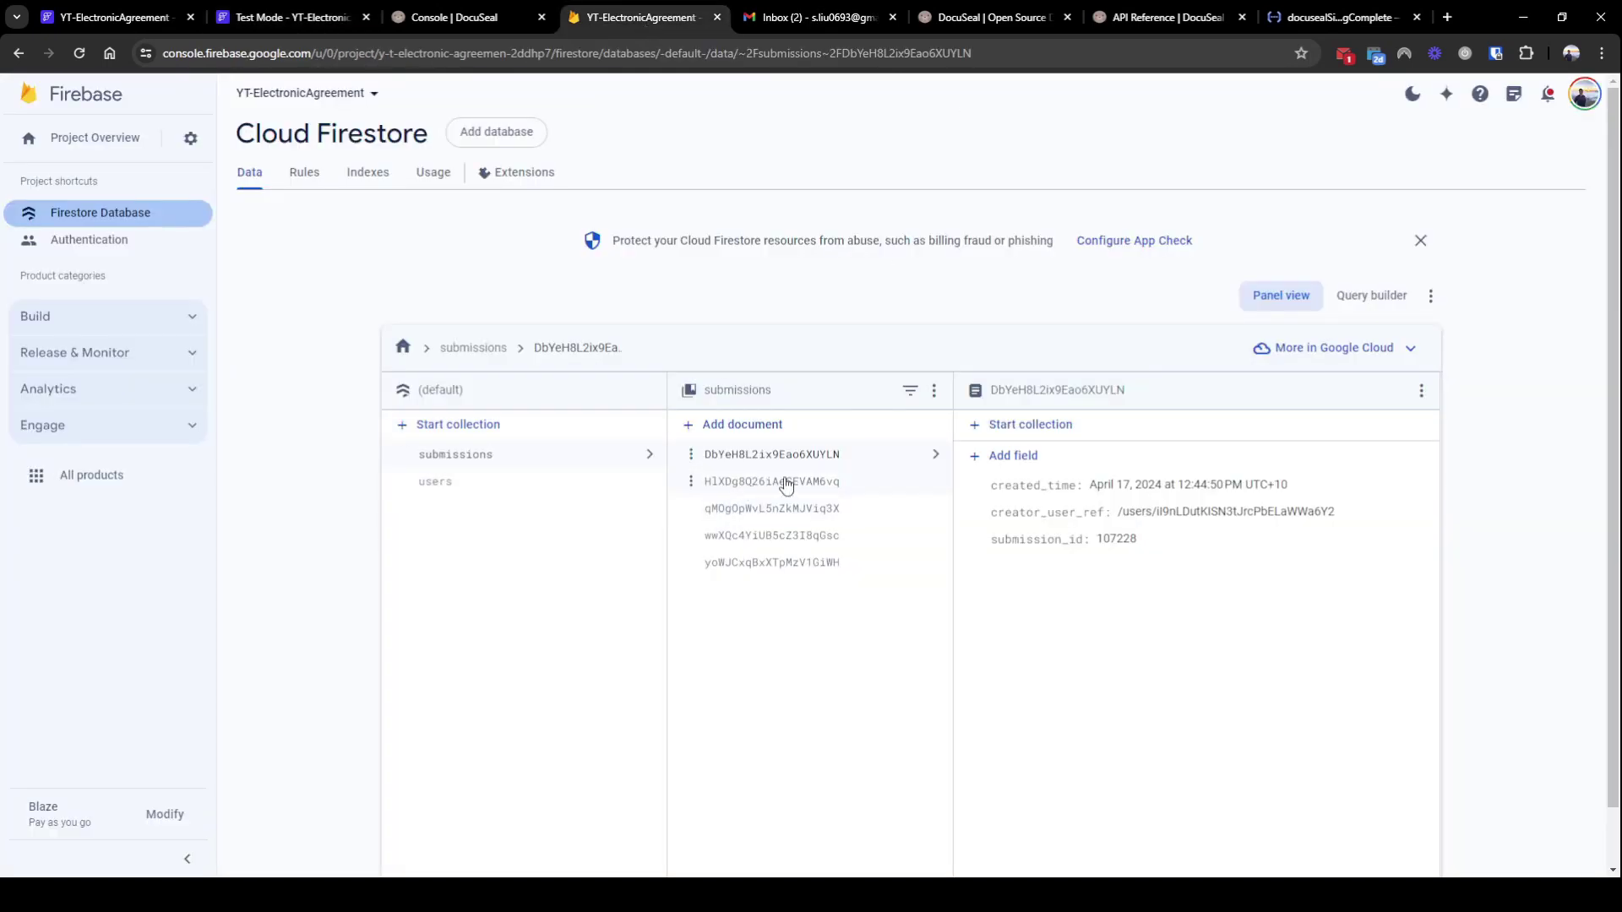
# Sort submissions by created_time and open the newest document, submission 107248.
pyautogui.click(455, 454)
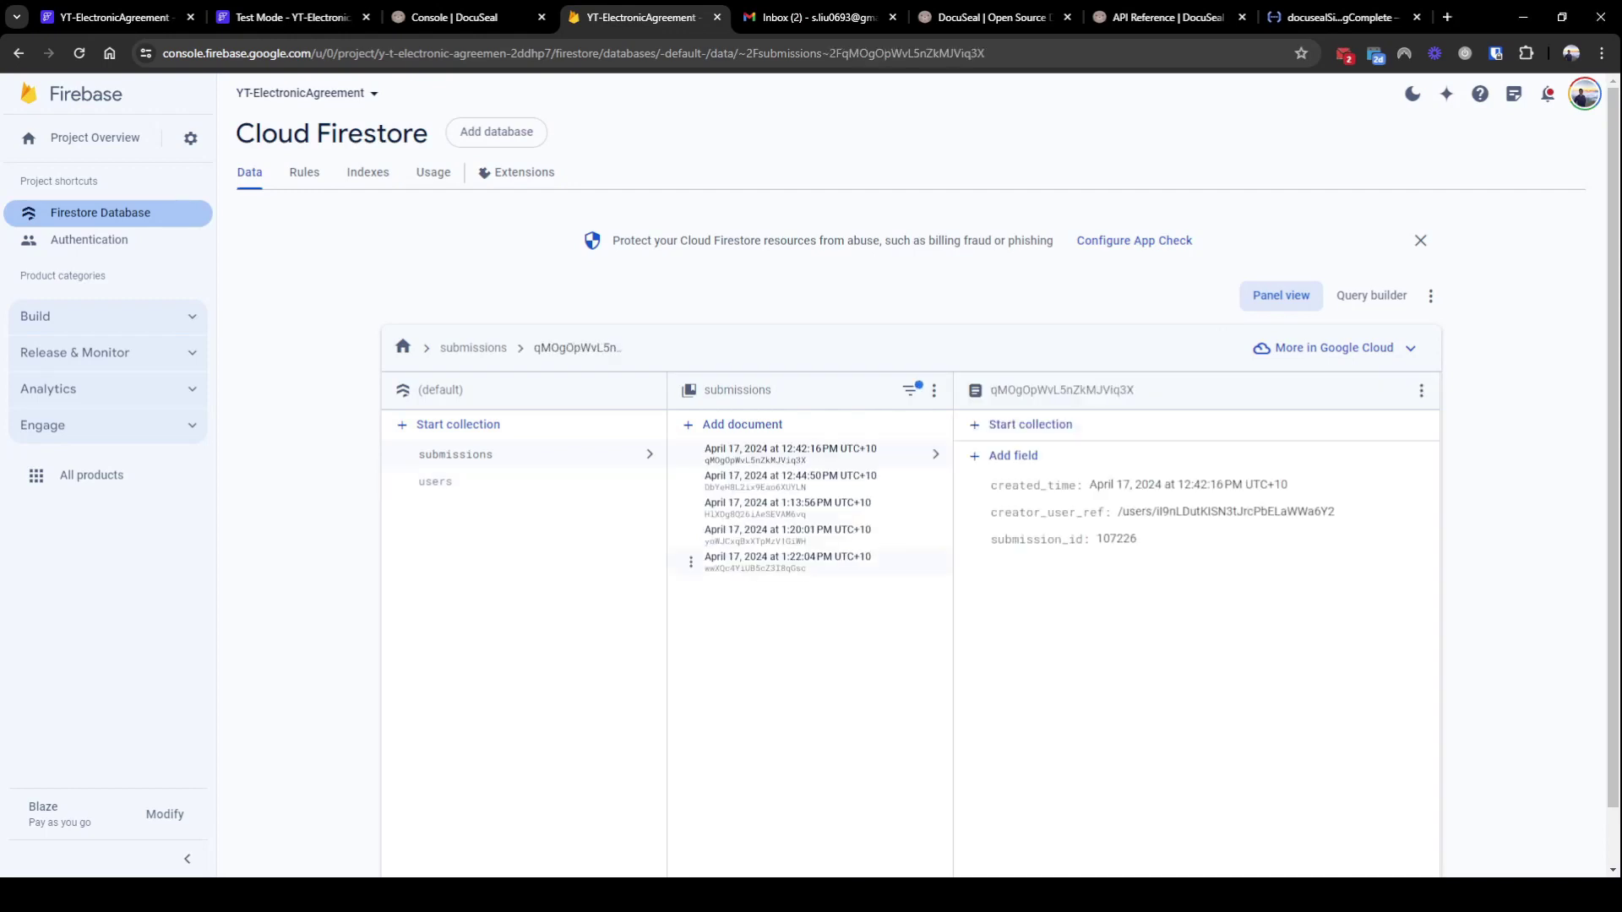
pyautogui.click(787, 560)
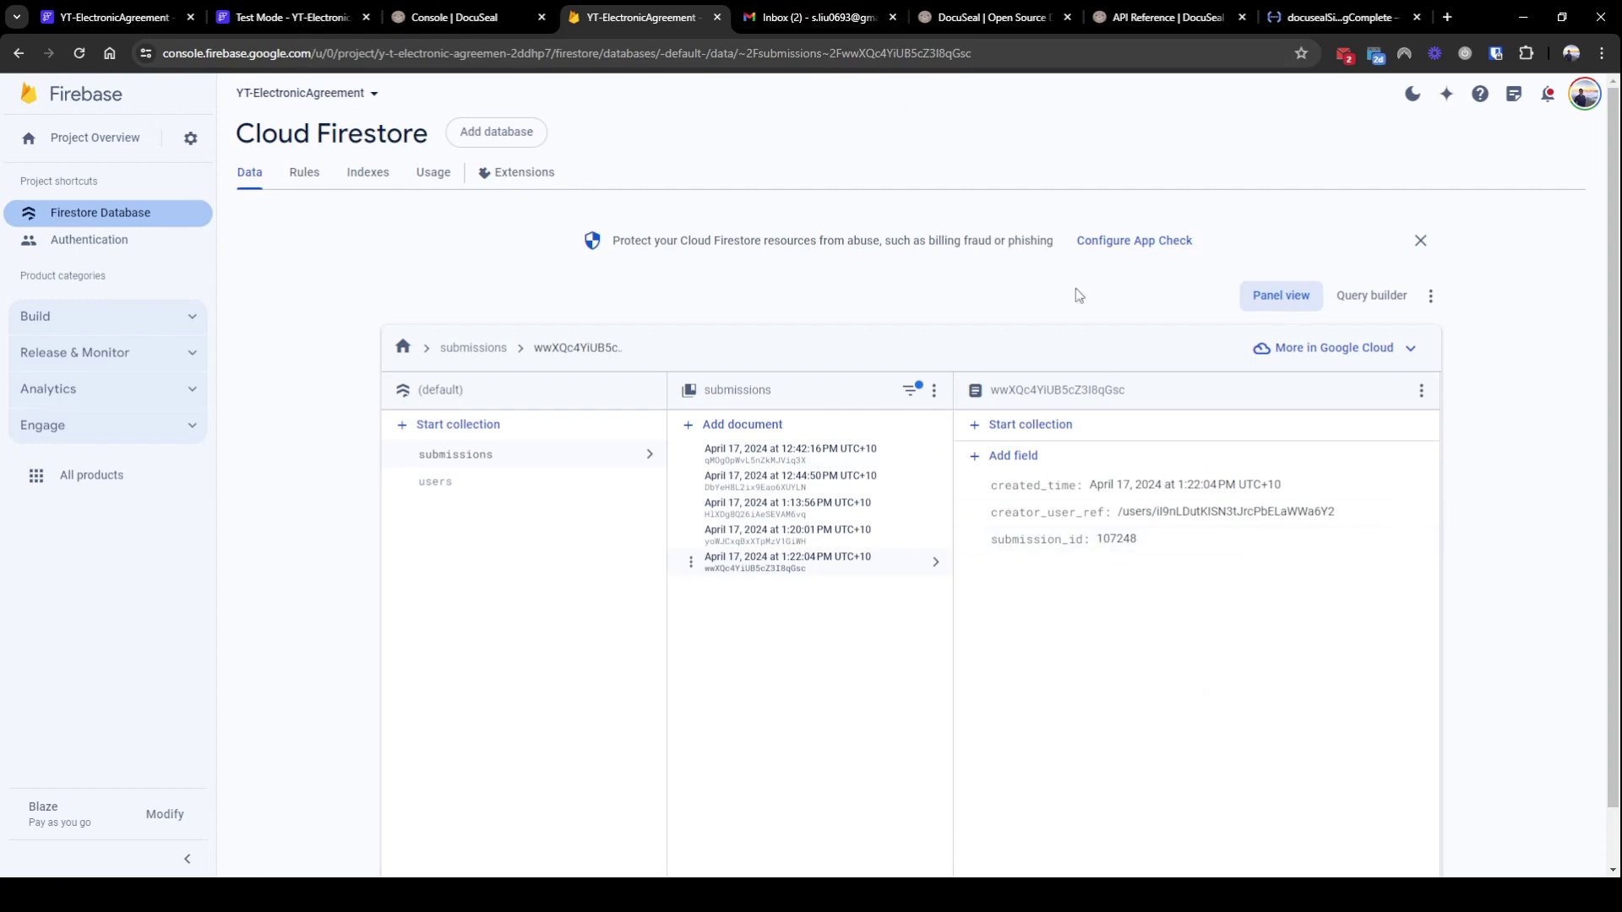
pyautogui.click(811, 16)
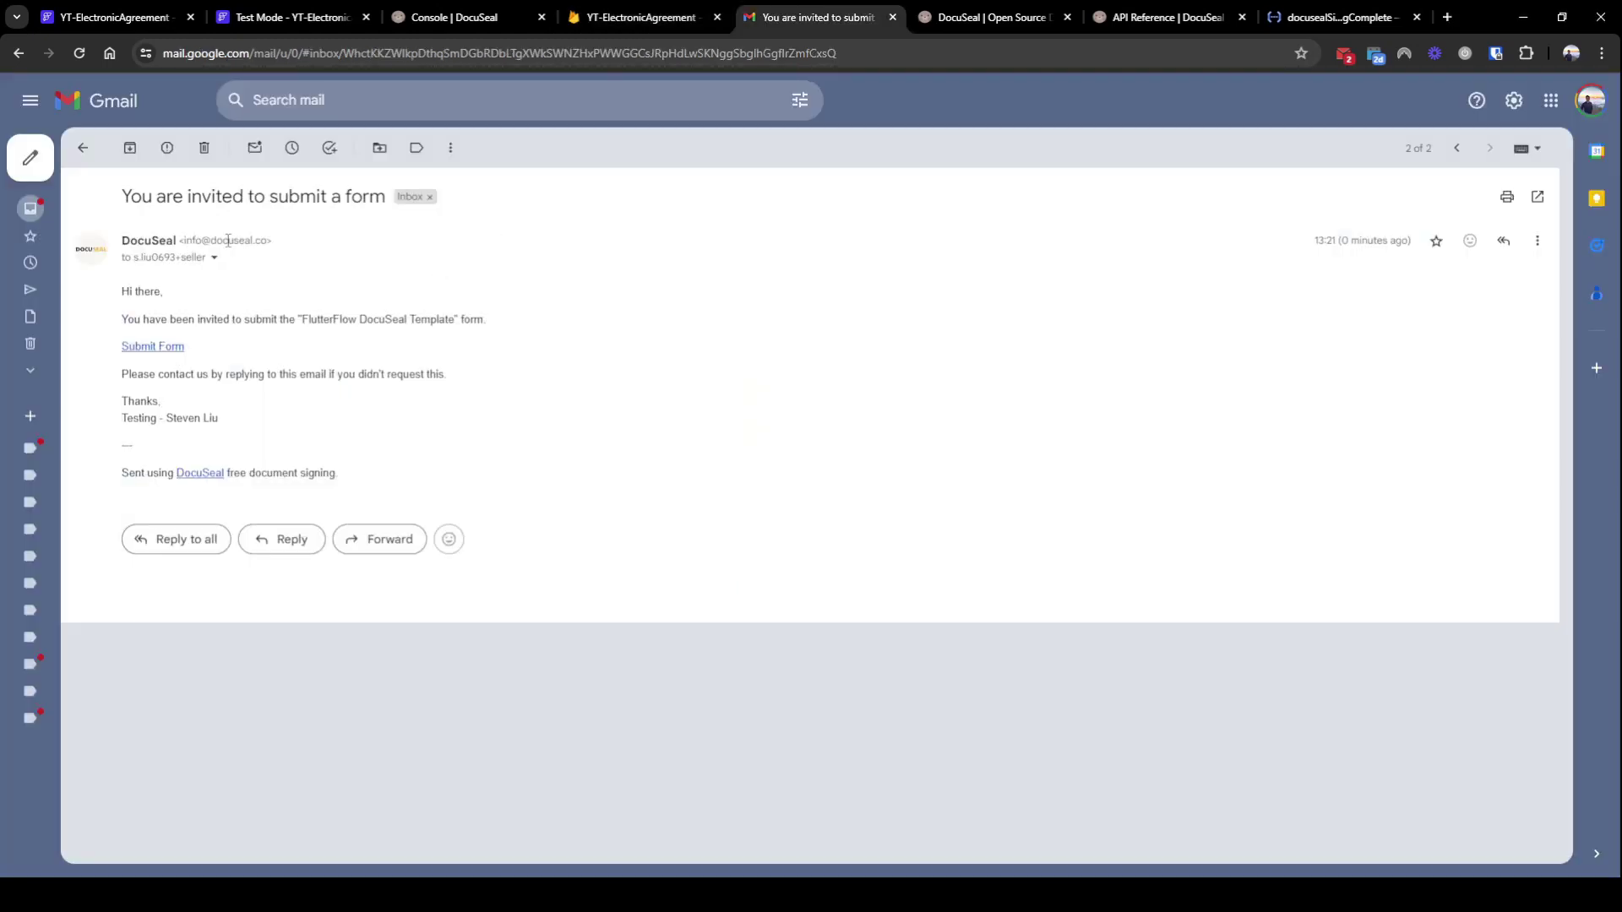
# Draw the seller's signature in the DocuSeal SellerSignature field, submit, and check Firestore.
pyautogui.click(148, 347)
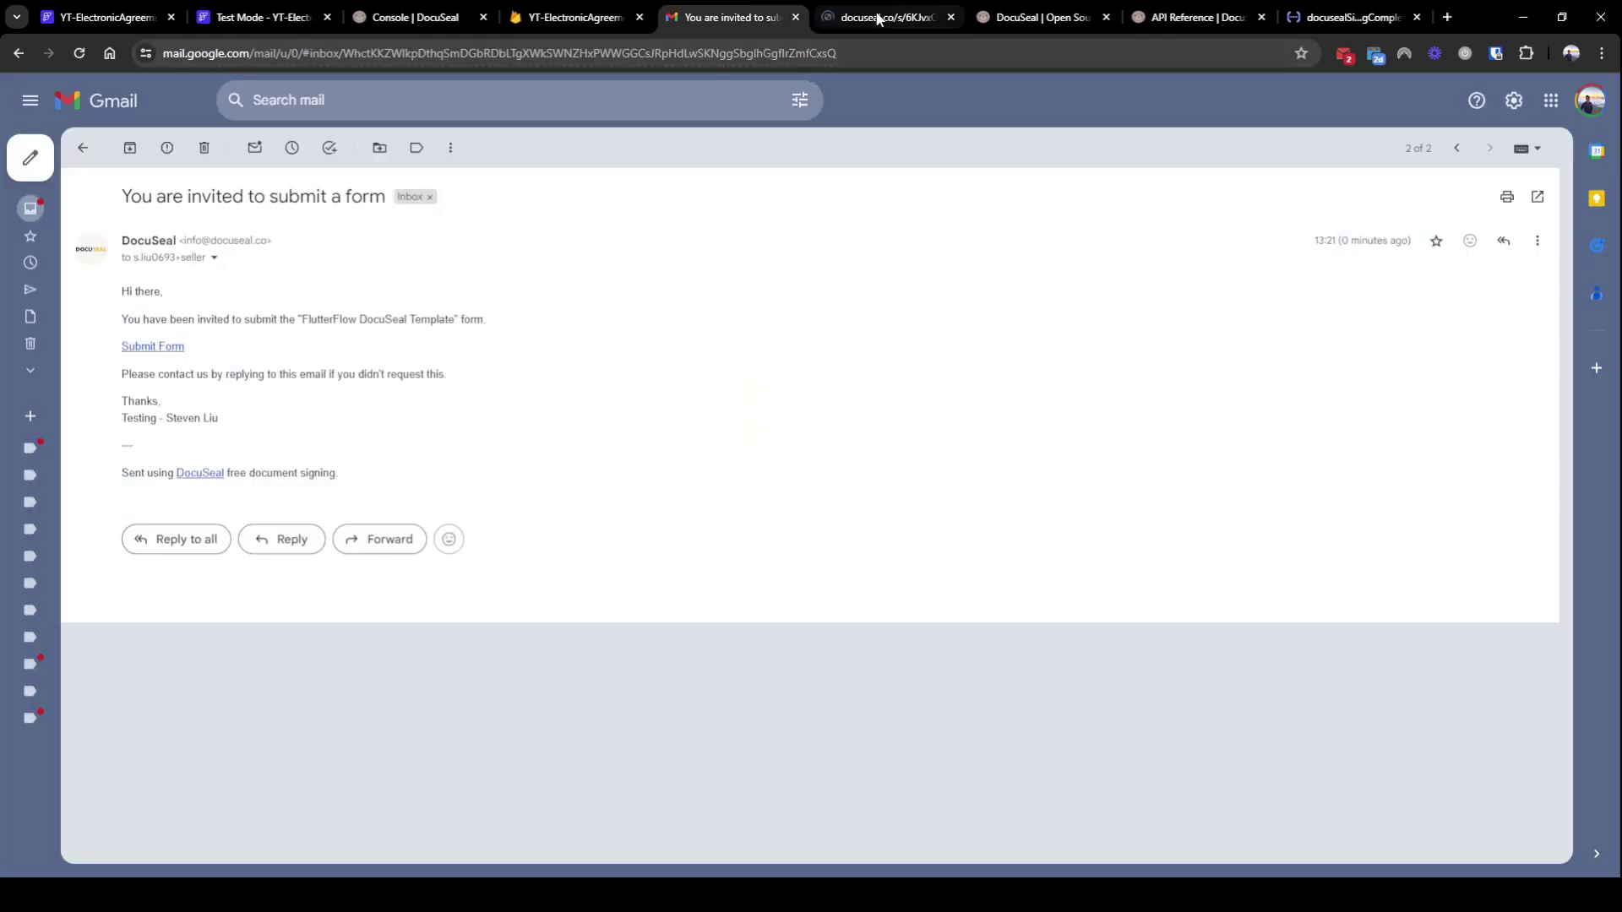
pyautogui.click(878, 18)
pyautogui.click(917, 449)
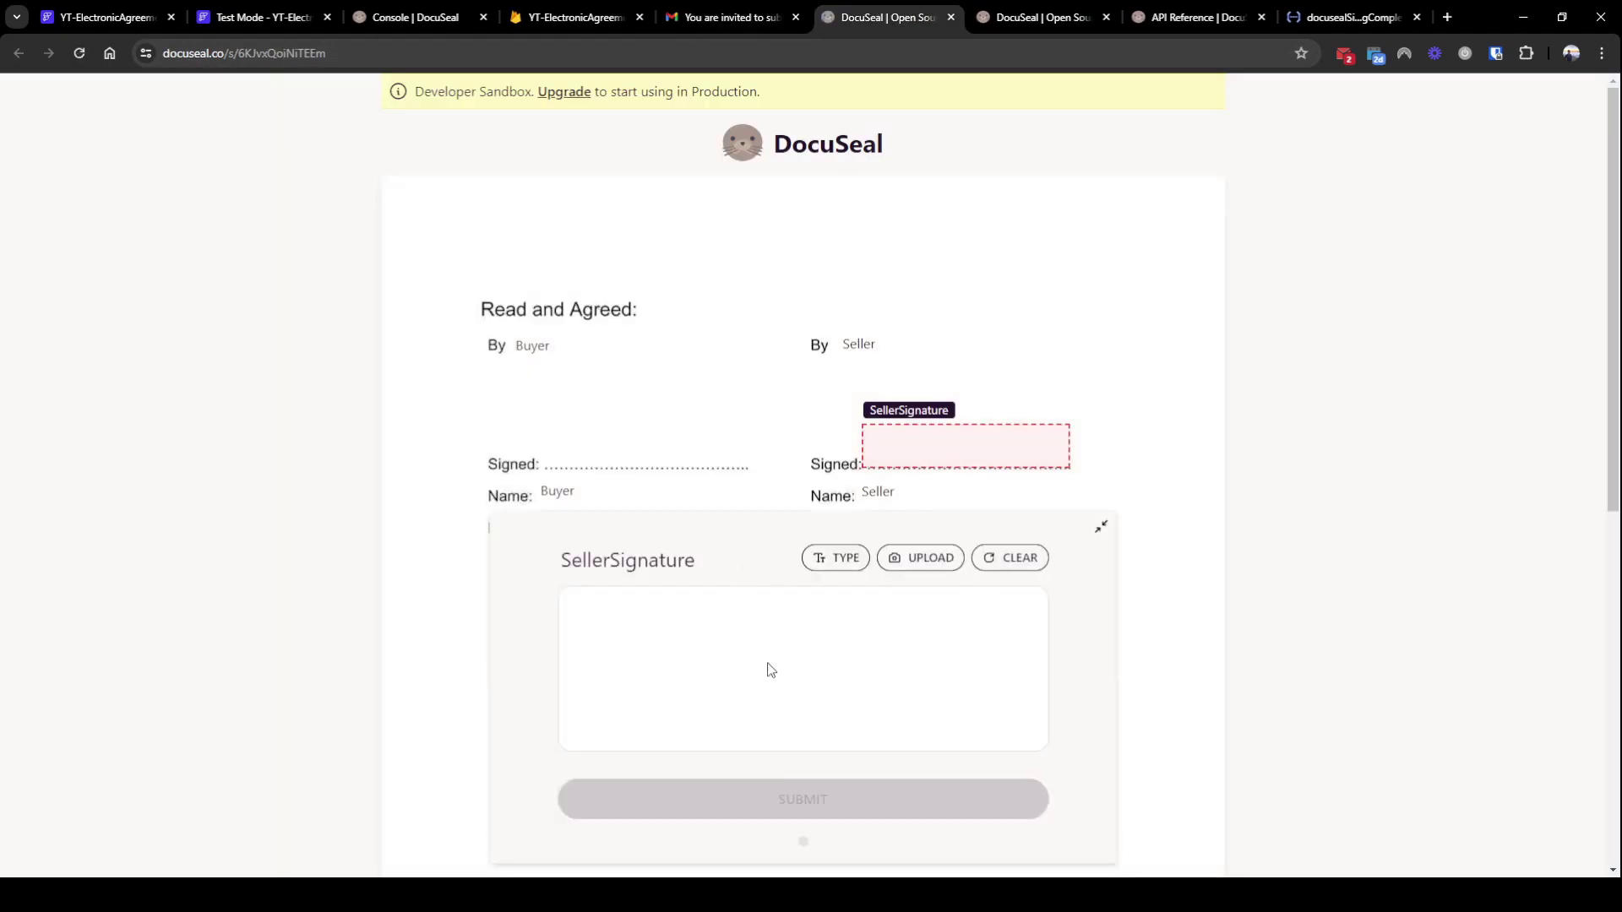
pyautogui.moveTo(634, 690); pyautogui.dragTo(850, 680)
pyautogui.click(887, 799)
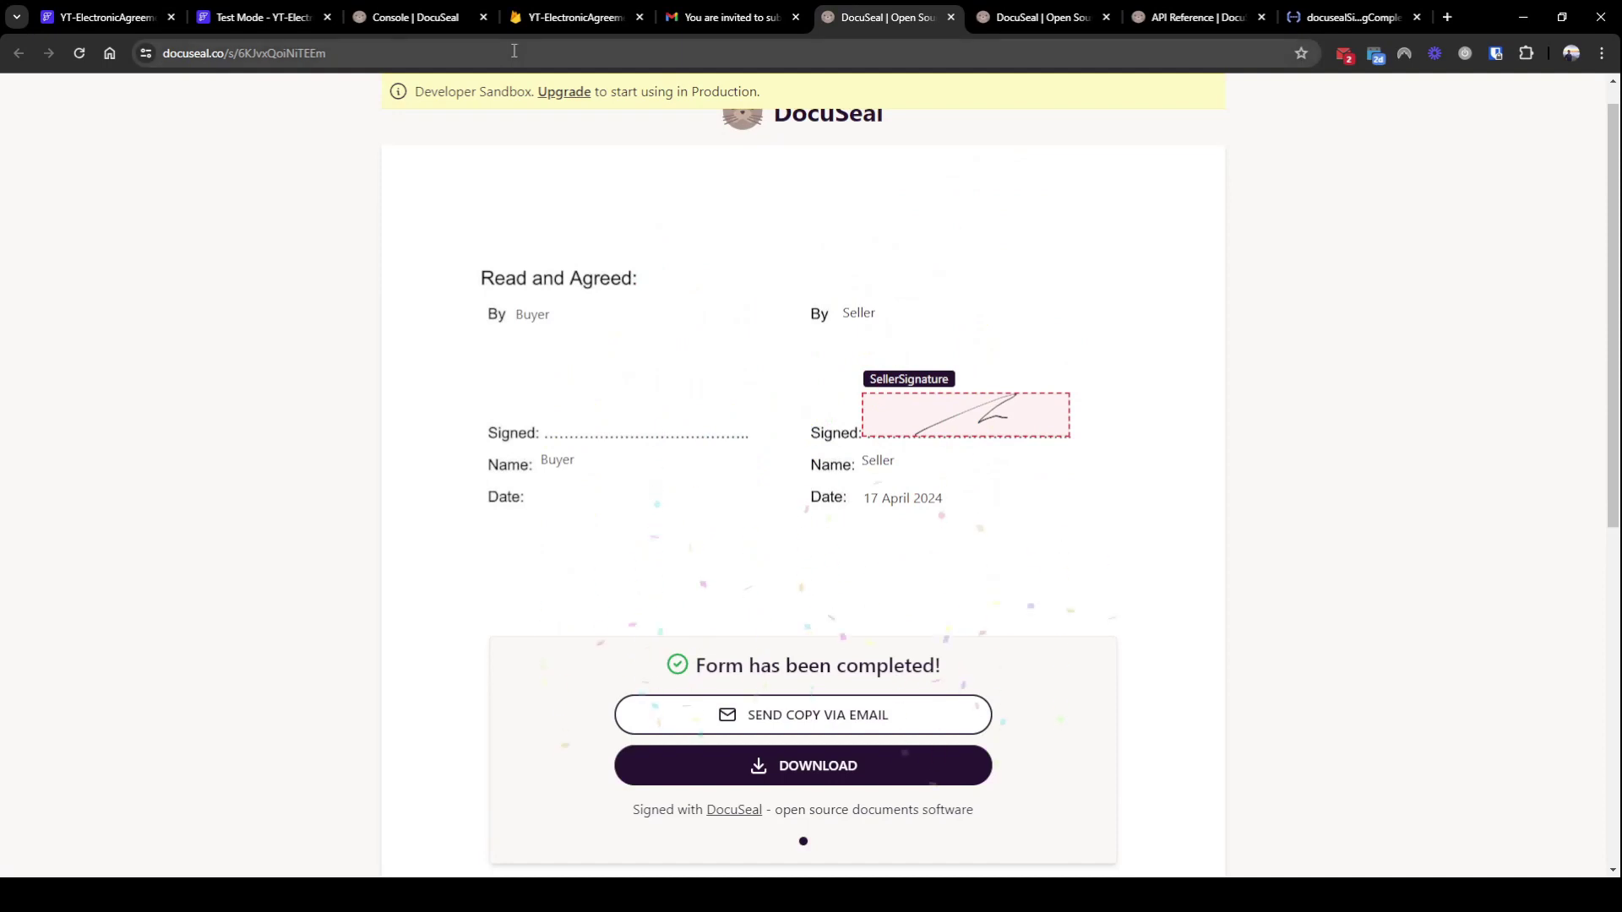
pyautogui.click(596, 27)
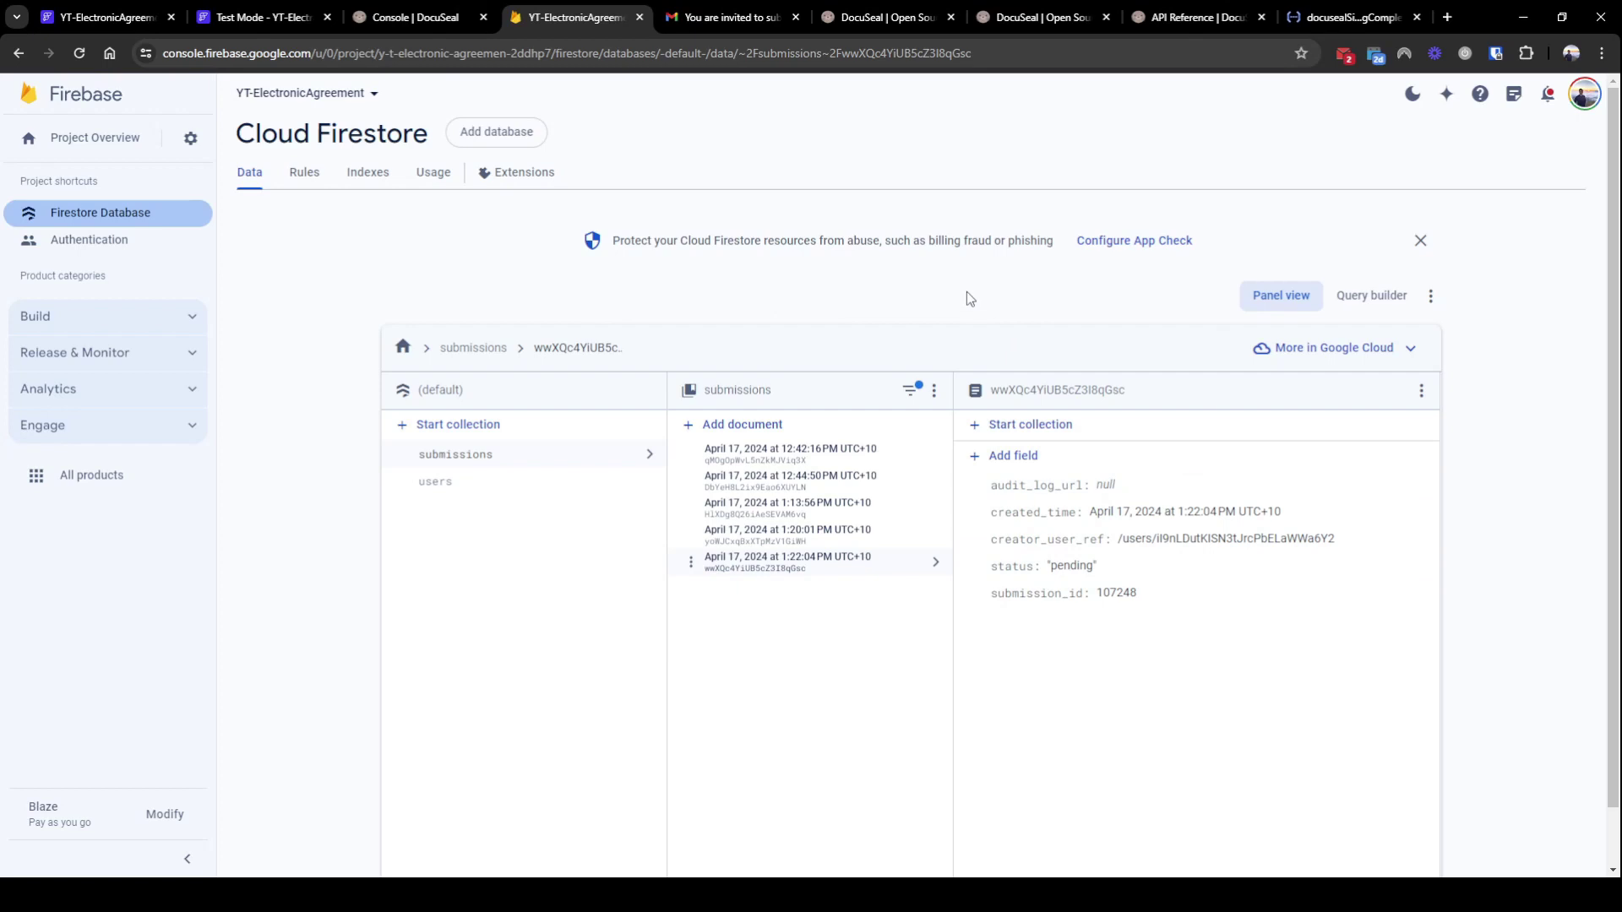
# From the buyer's invitation email, draw the BuyerSignature, submit, and check Firestore's status.
pyautogui.click(728, 16)
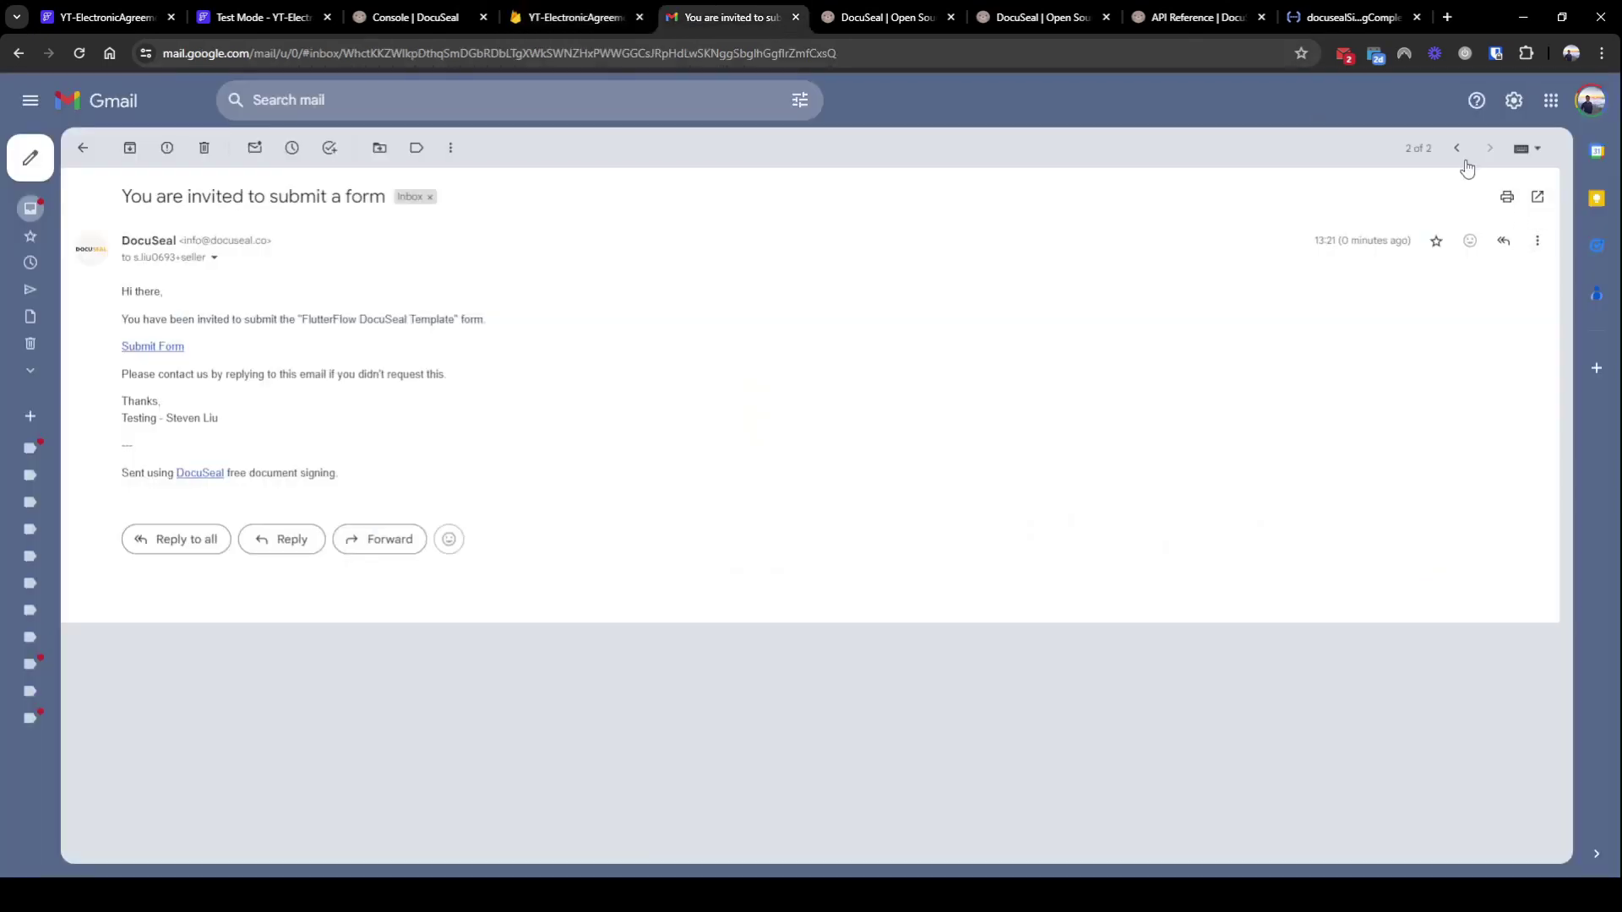
pyautogui.click(1456, 148)
pyautogui.click(152, 345)
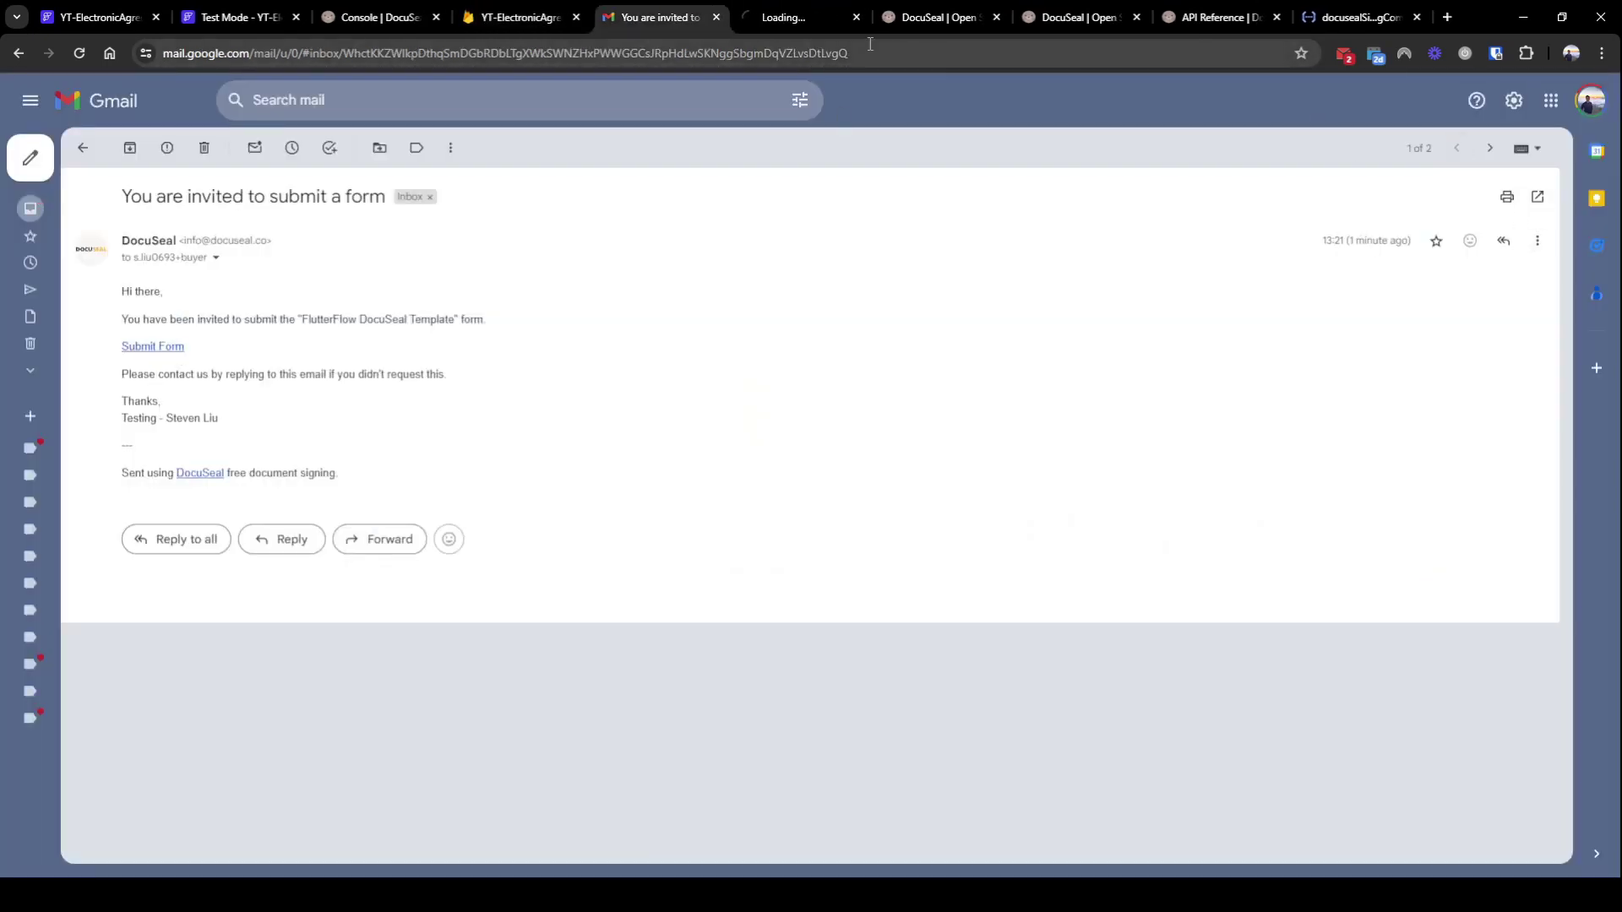
pyautogui.click(799, 17)
pyautogui.click(652, 451)
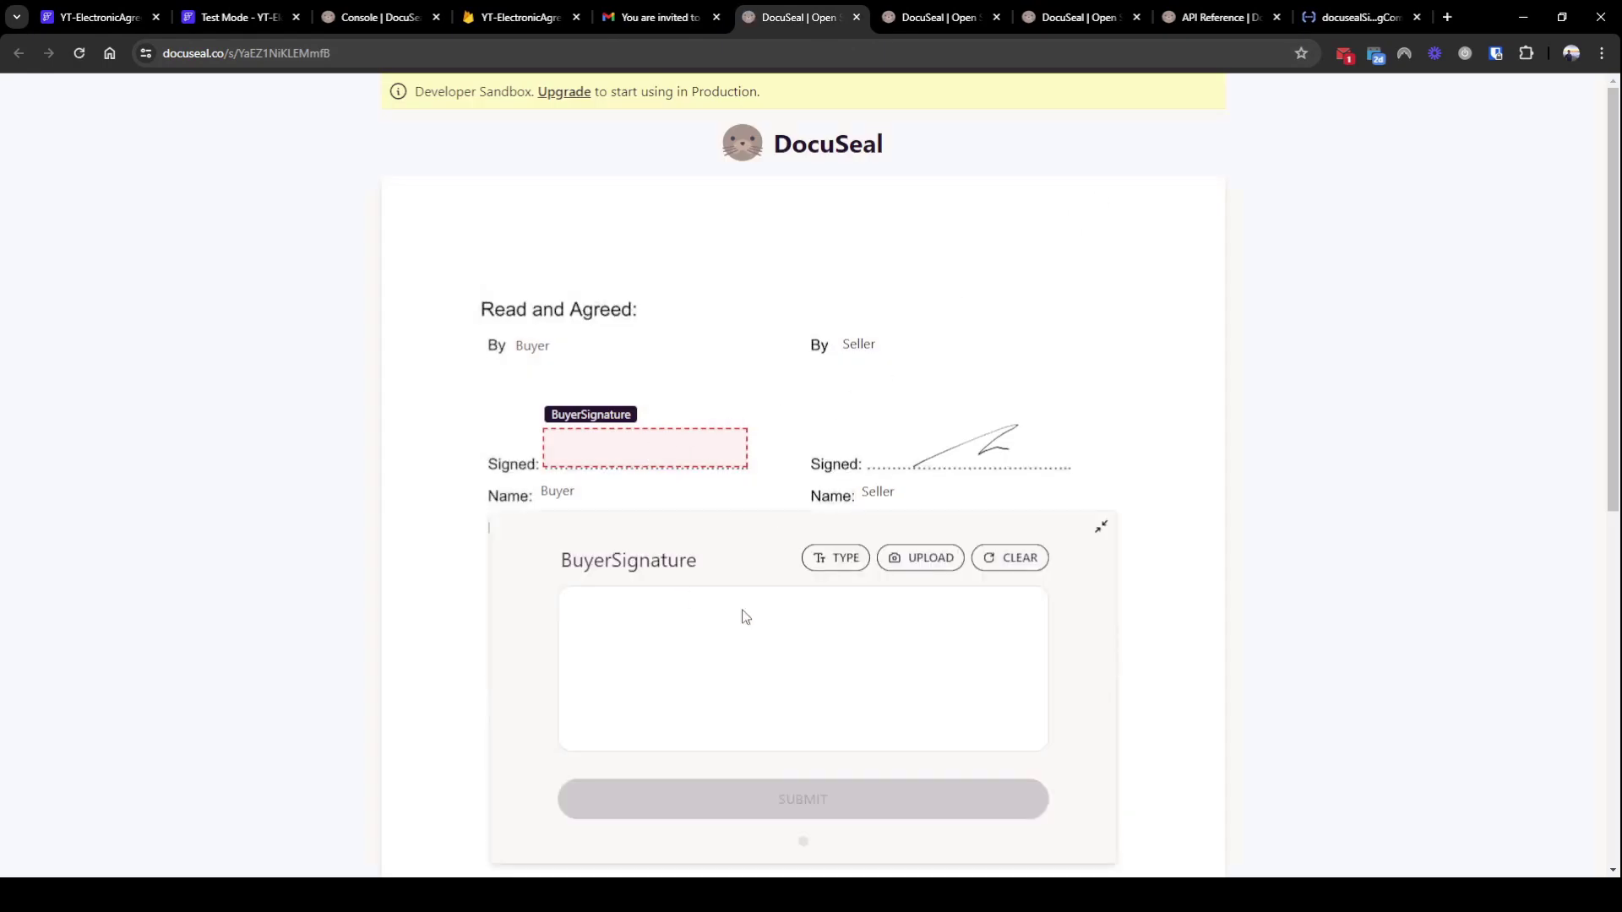
pyautogui.moveTo(761, 621); pyautogui.dragTo(773, 703)
pyautogui.click(931, 795)
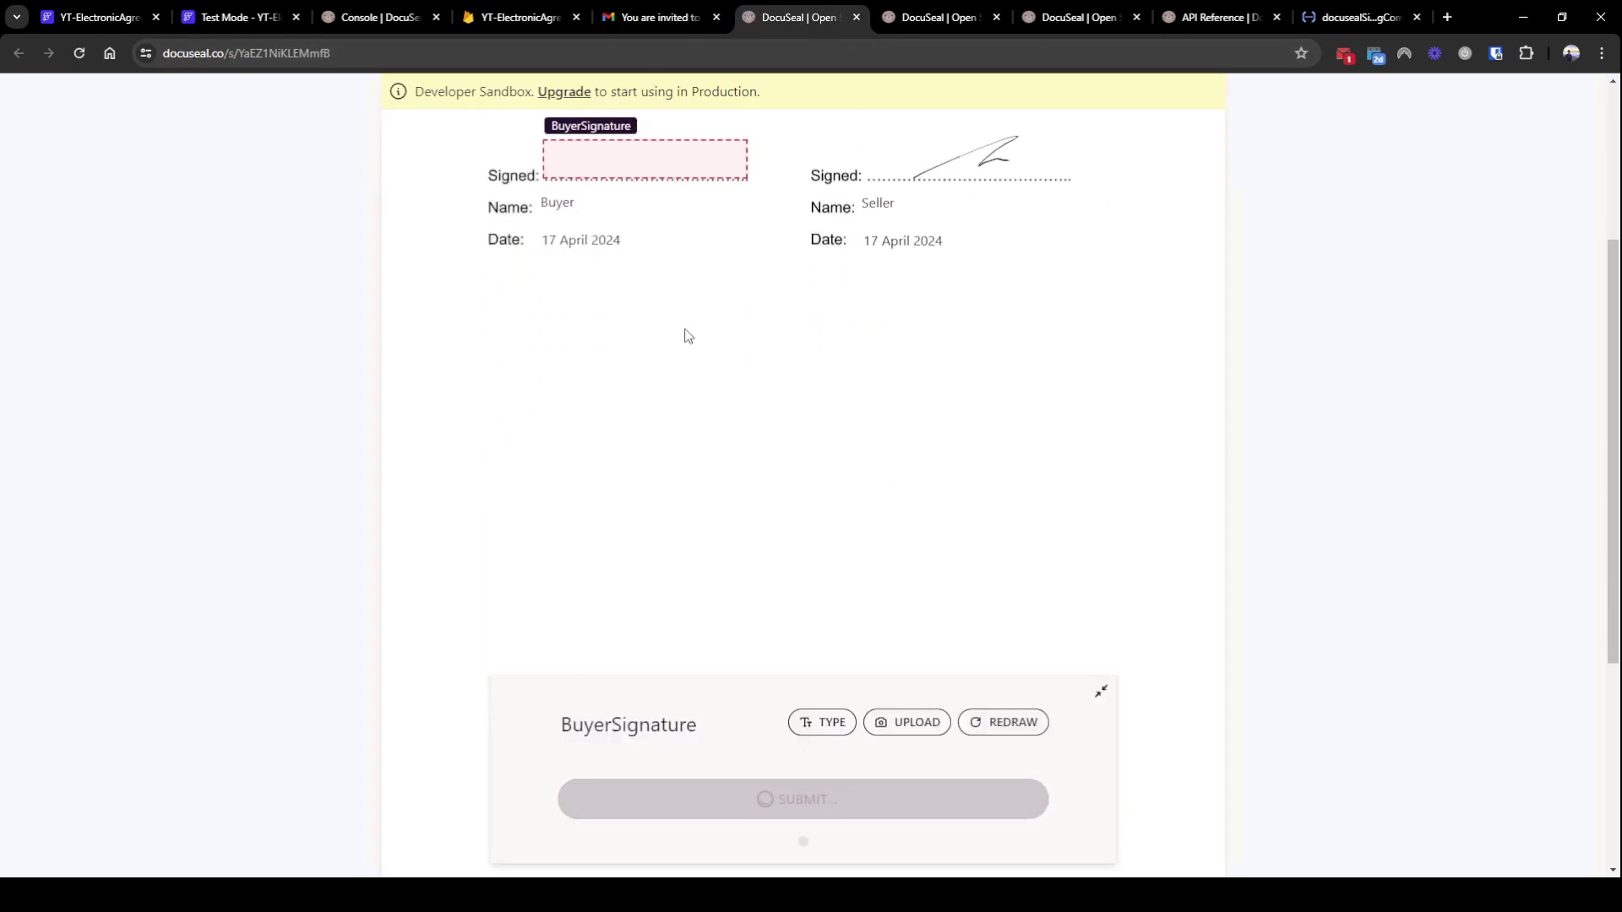
pyautogui.click(520, 17)
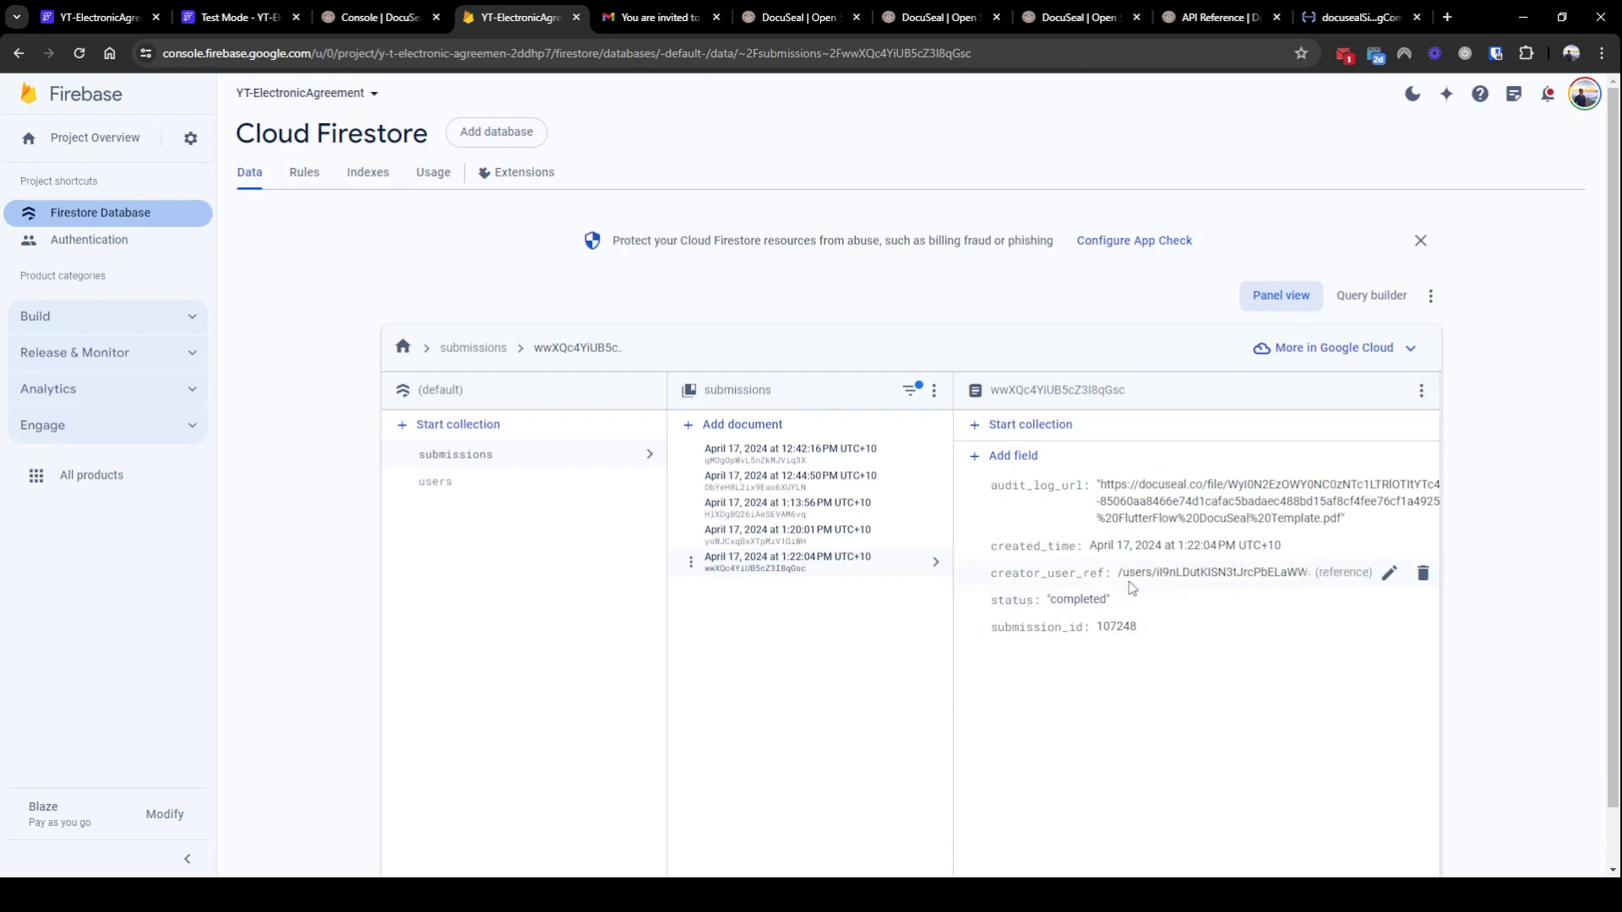
# Copy submission 107248's audit_log_url and load the DocuSeal audit log in a new tab.
pyautogui.click(1387, 485)
pyautogui.tripleClick(1246, 583)
pyautogui.hotkey('ctrl', 'c')
pyautogui.click(1335, 631)
pyautogui.hotkey('ctrl', 't')
pyautogui.hotkey('ctrl', 'v')
pyautogui.press('Return')
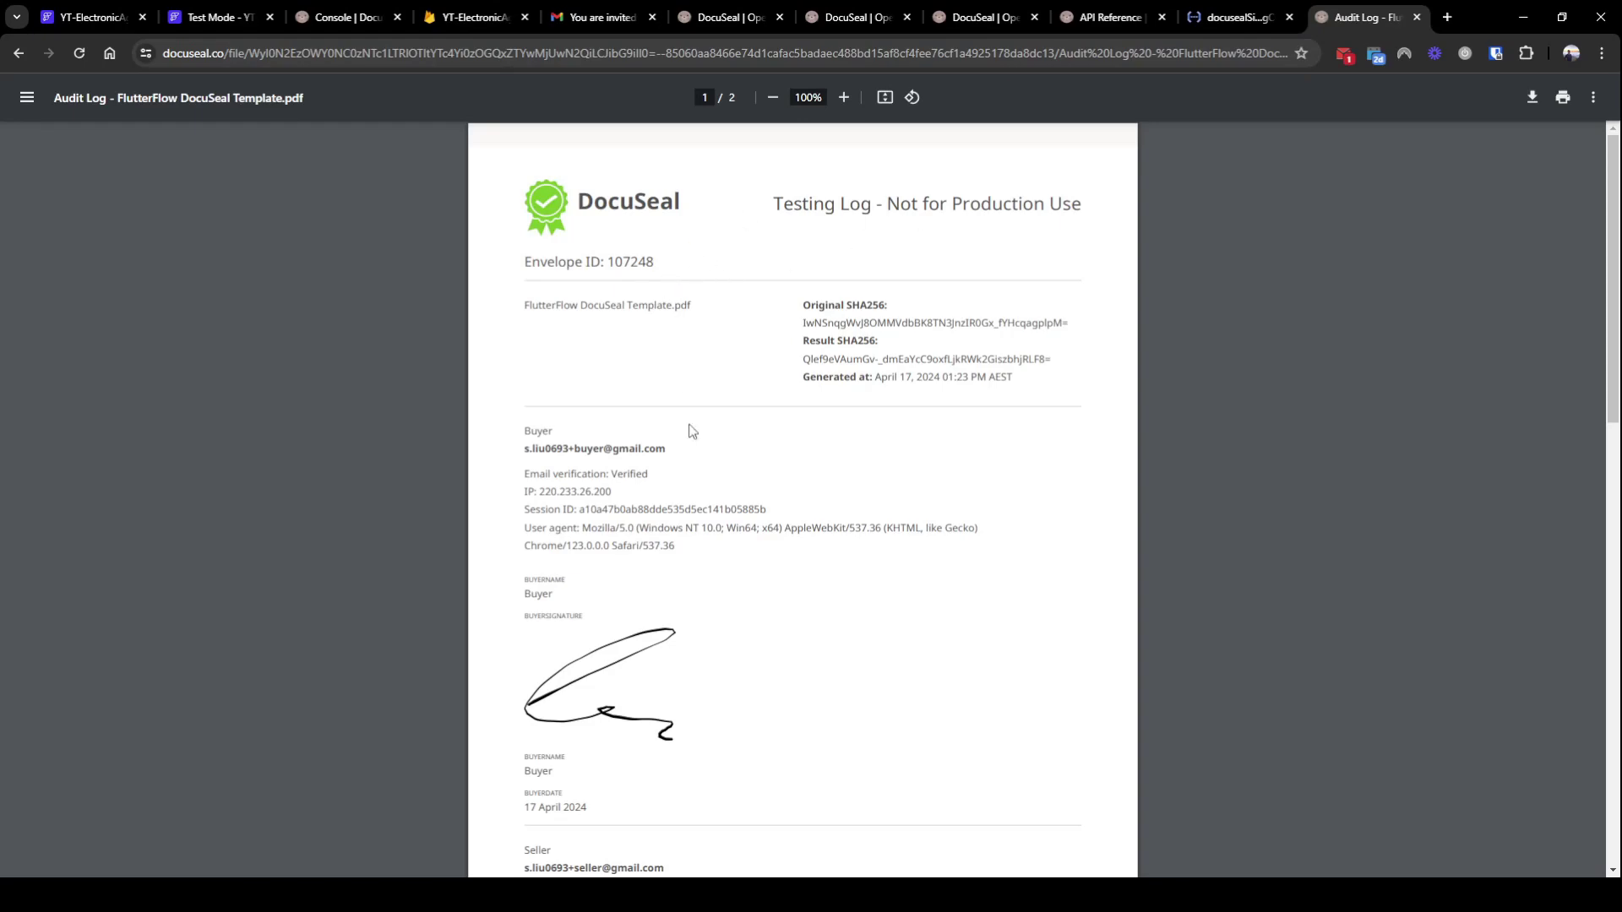
pyautogui.scroll(-3, 695, 623)
pyautogui.scroll(-3, 679, 653)
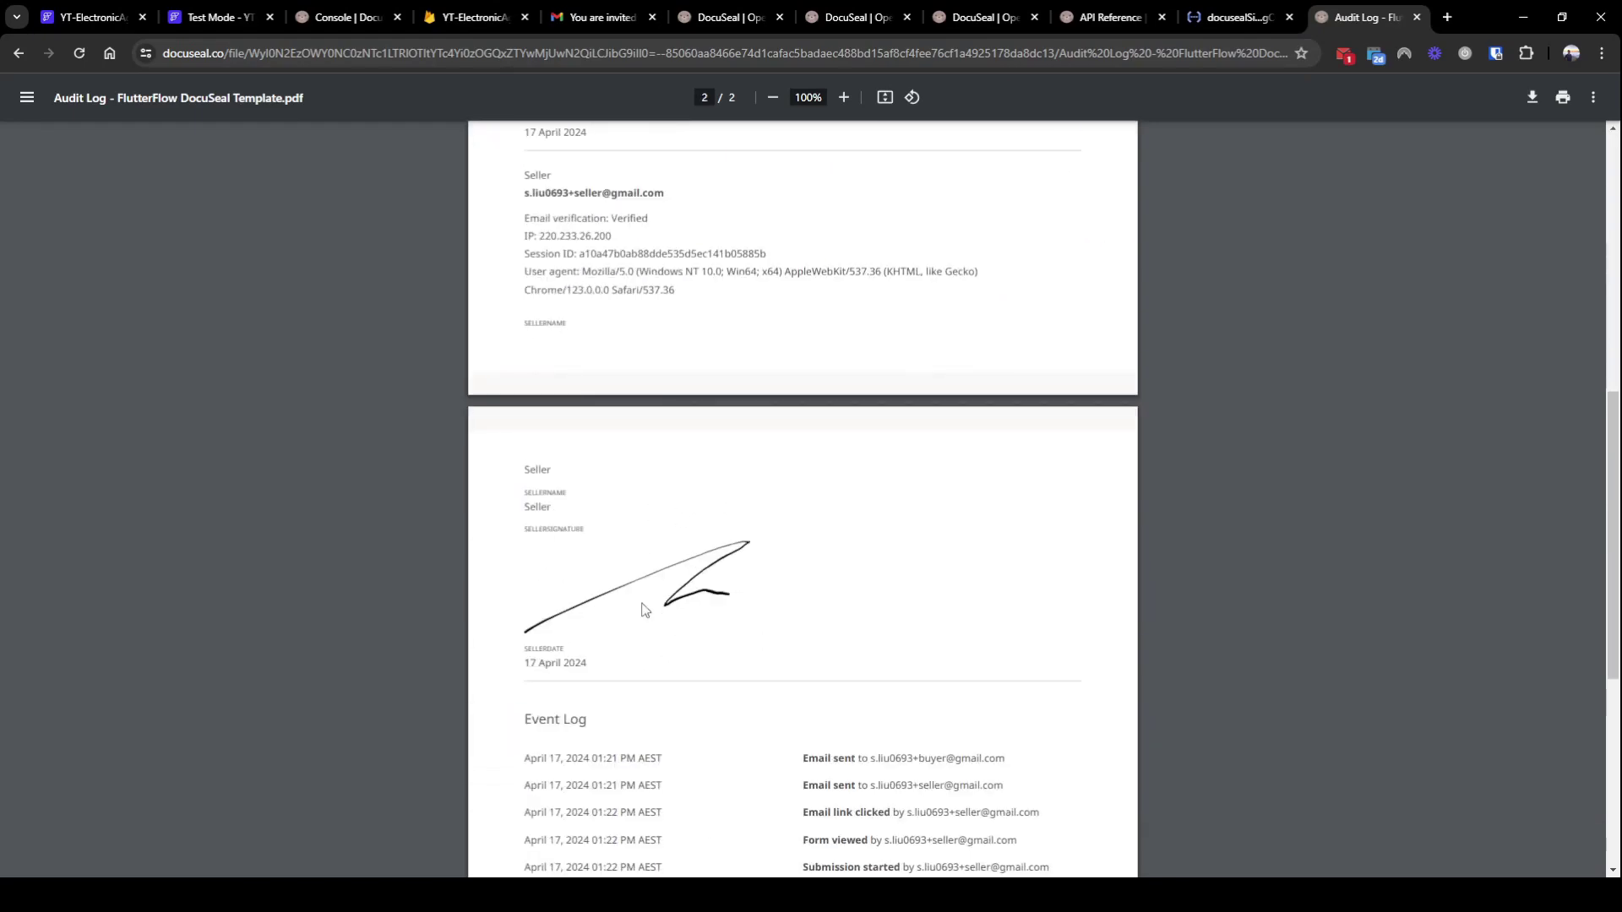
pyautogui.scroll(-1, 826, 637)
pyautogui.scroll(-2, 825, 637)
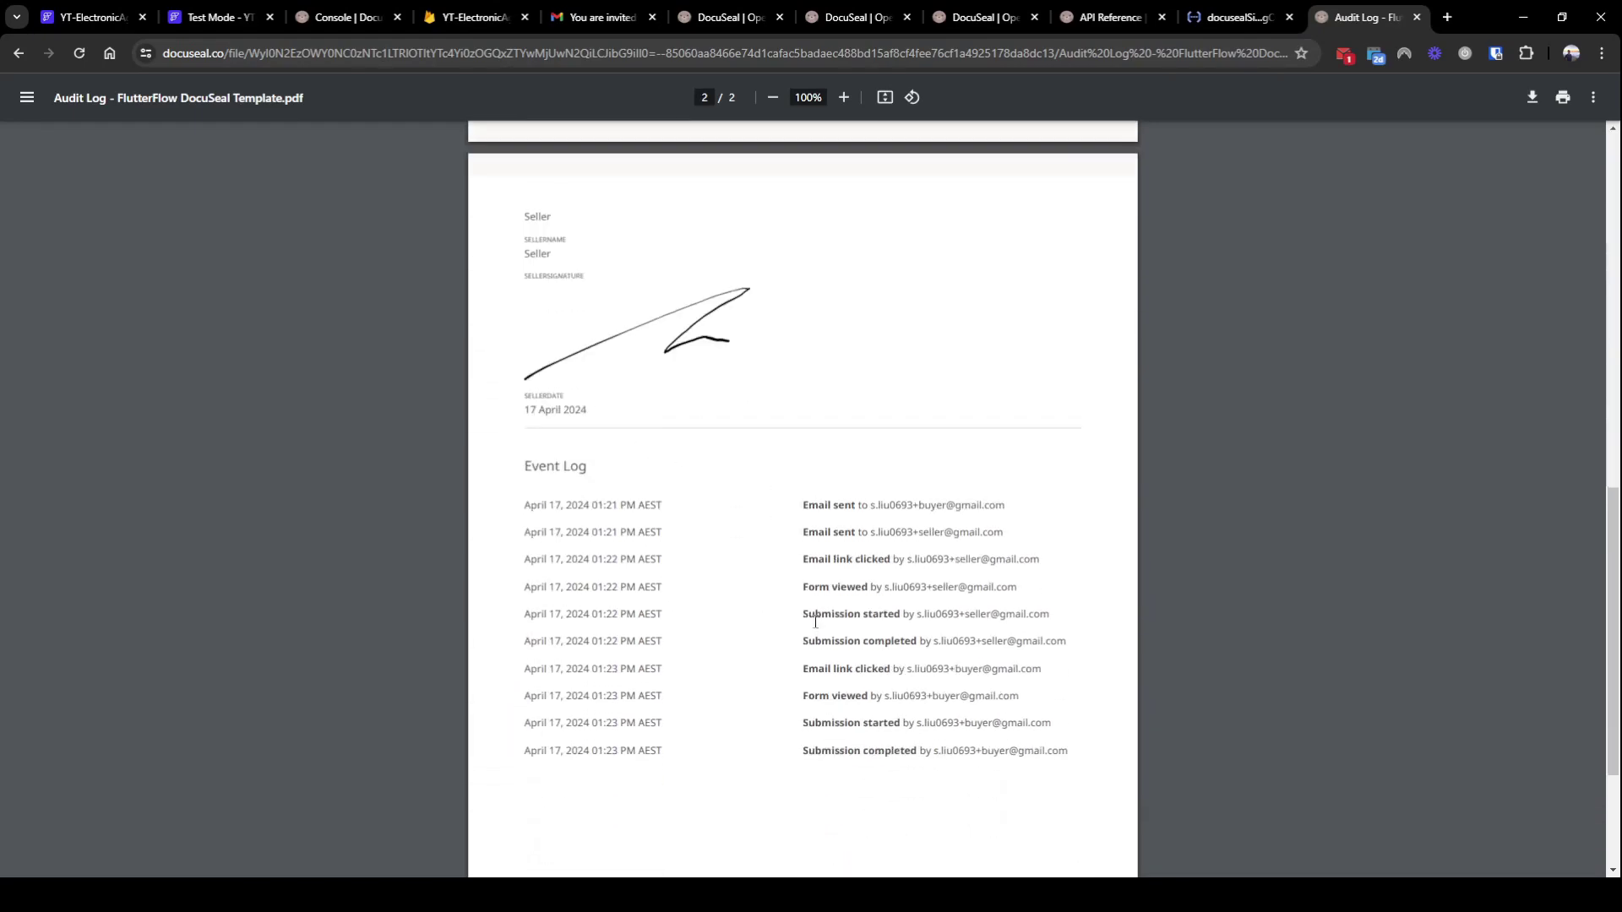
pyautogui.click(572, 18)
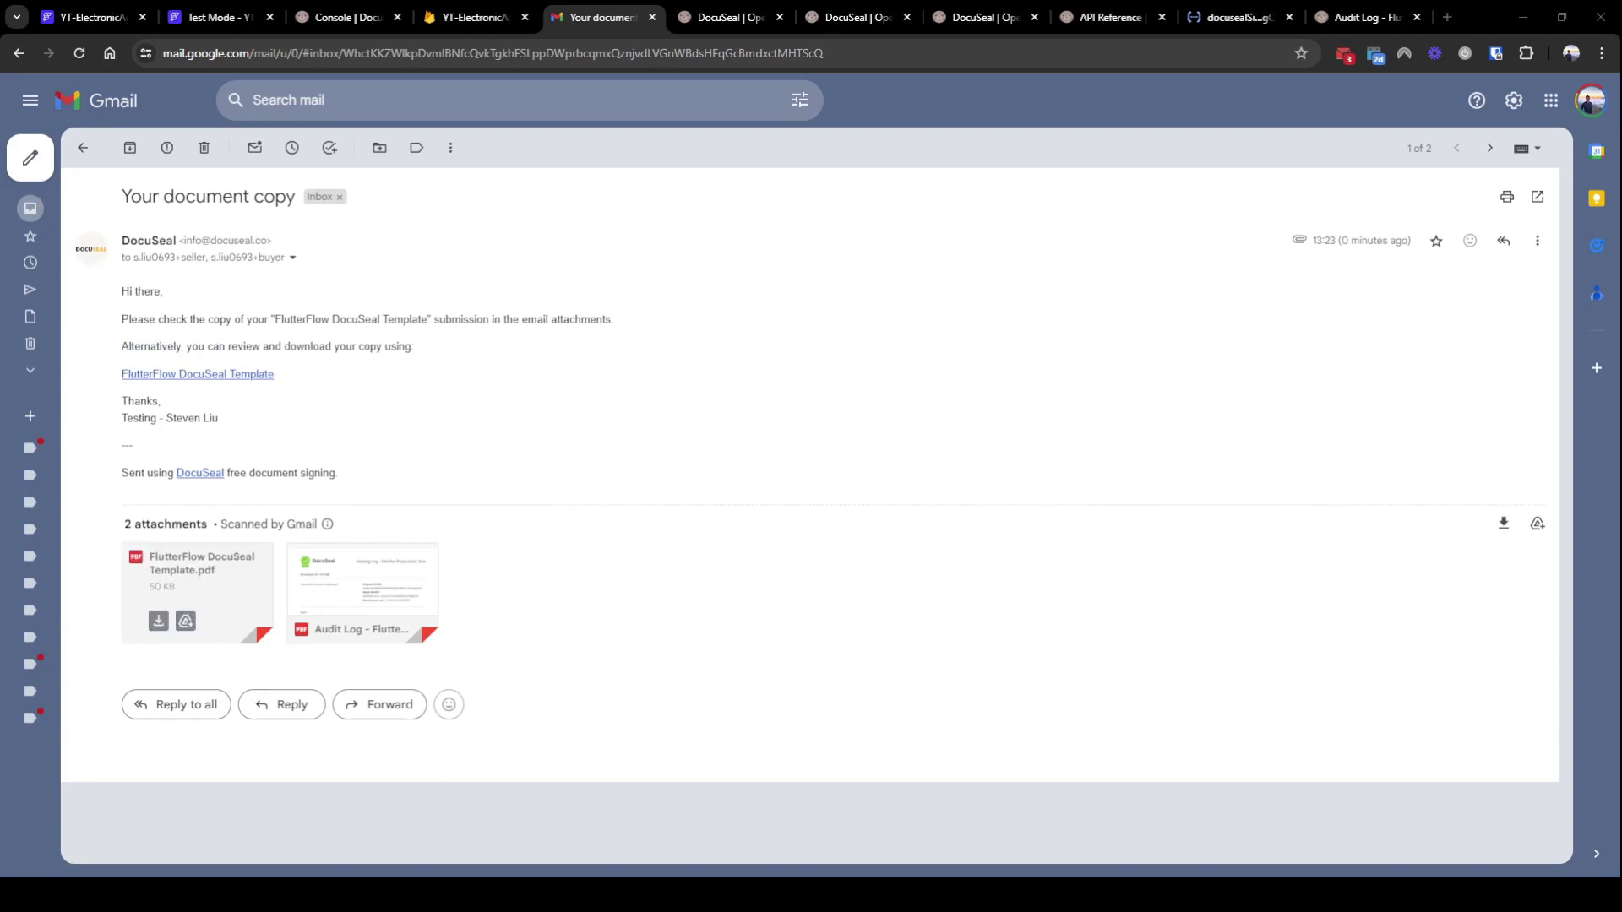
# View the signed FlutterFlow DocuSeal Template.pdf showing both signatures dated 17 April 2024.
pyautogui.click(190, 583)
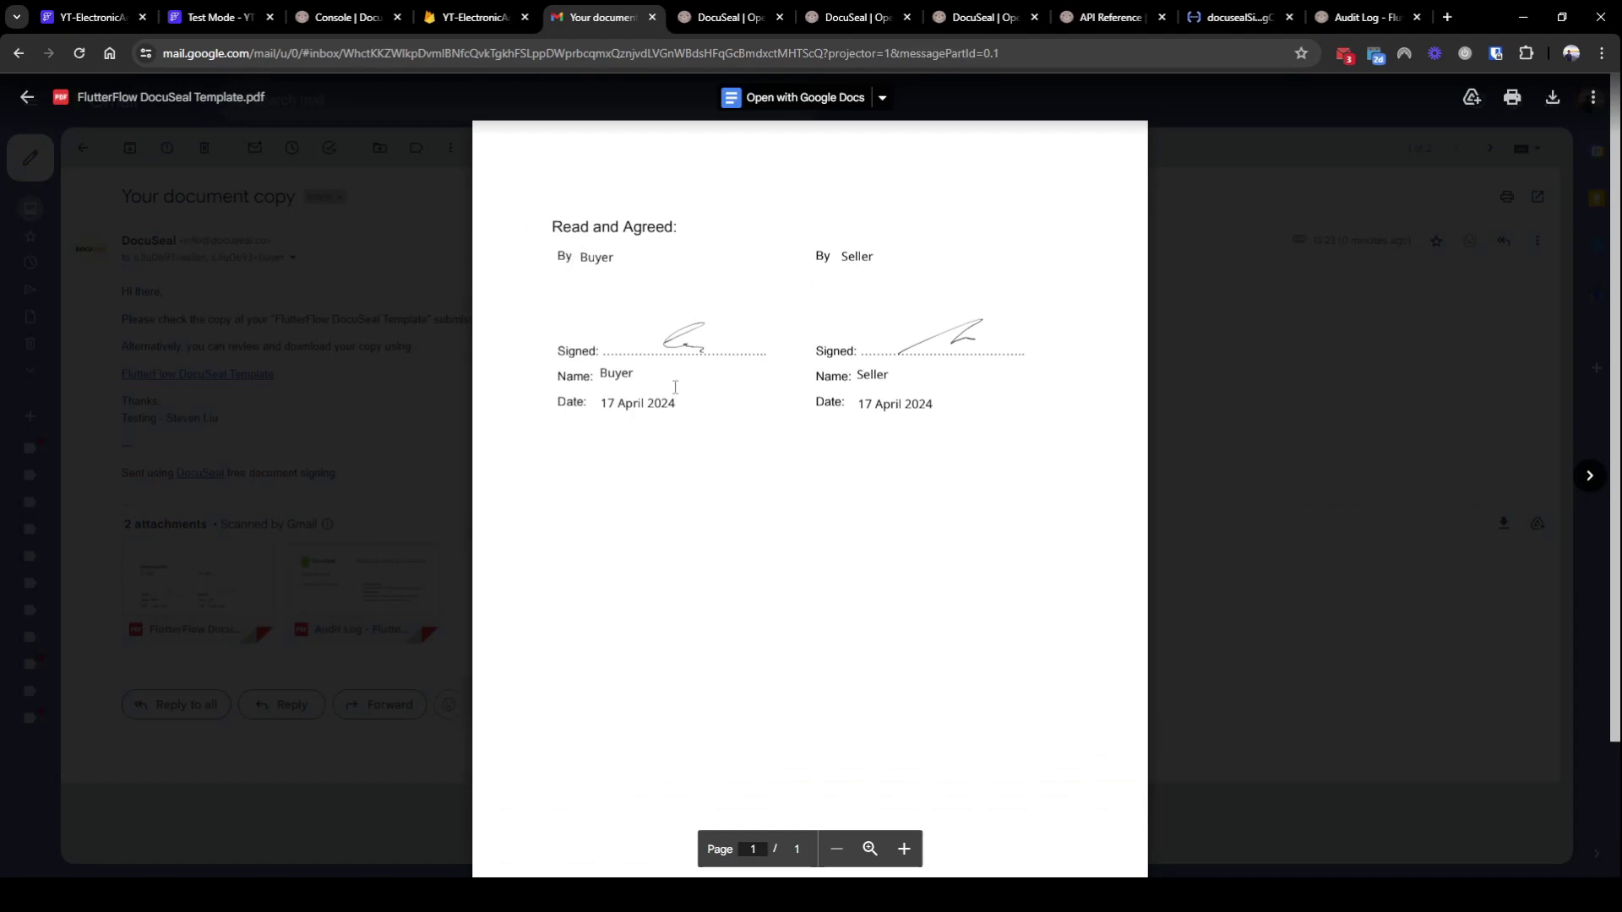
pyautogui.click(91, 16)
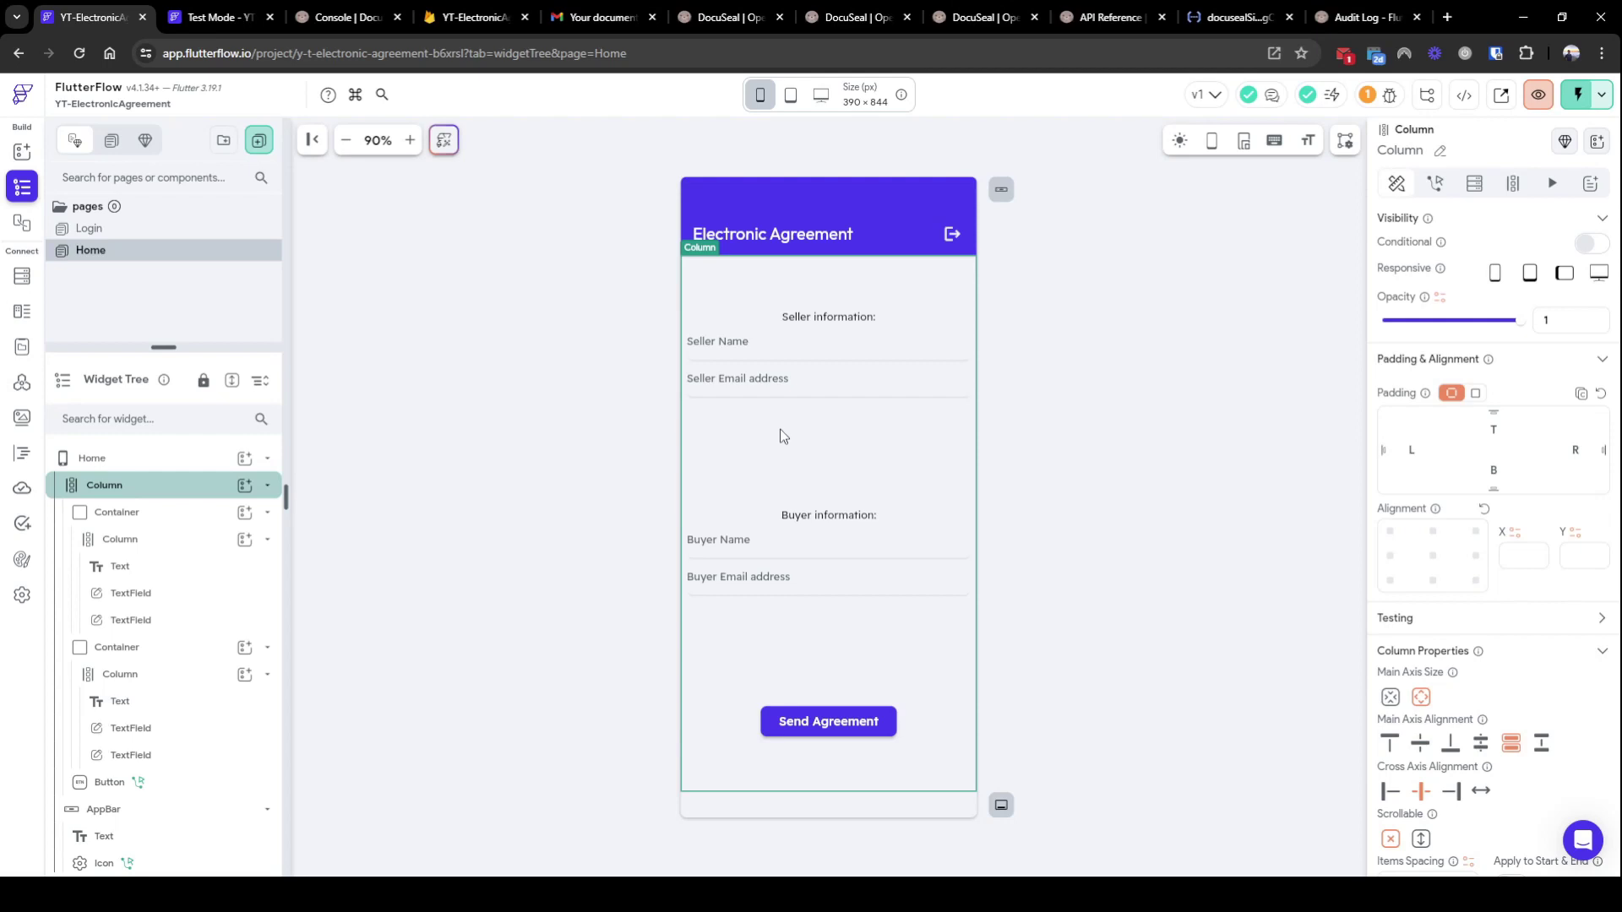
pyautogui.click(644, 530)
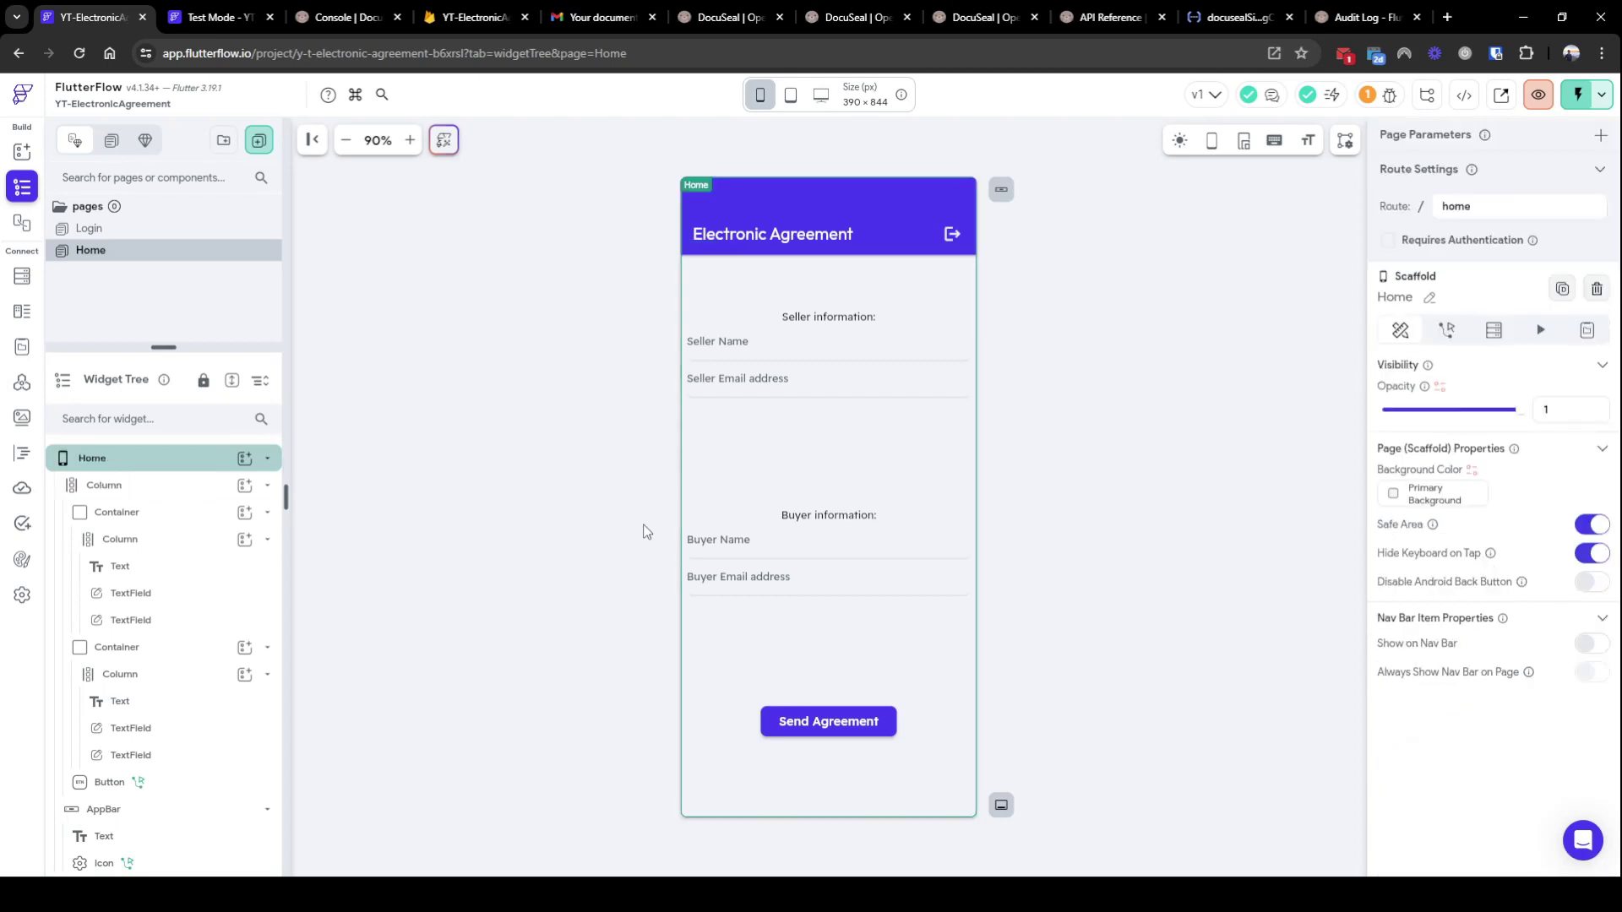